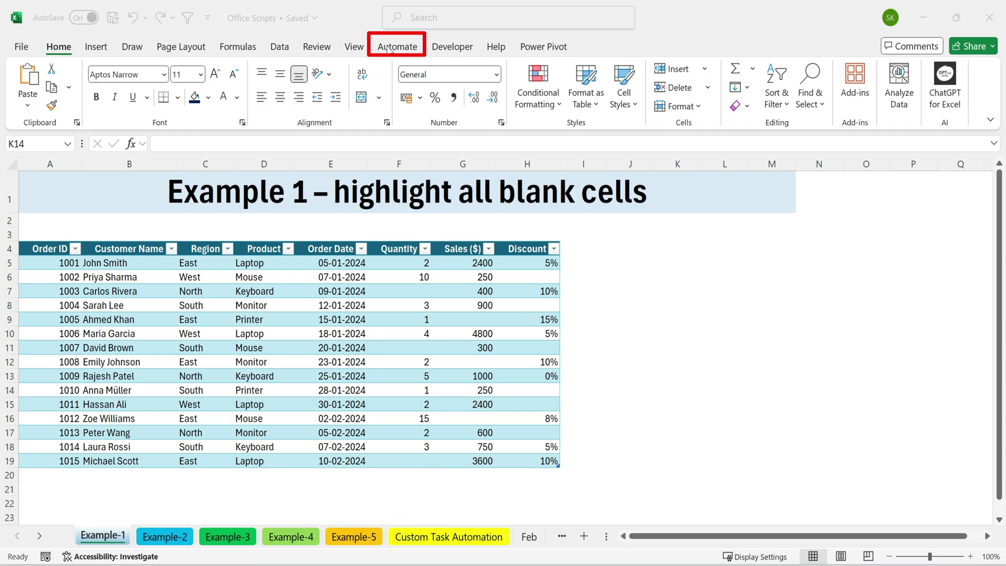
click(406, 47)
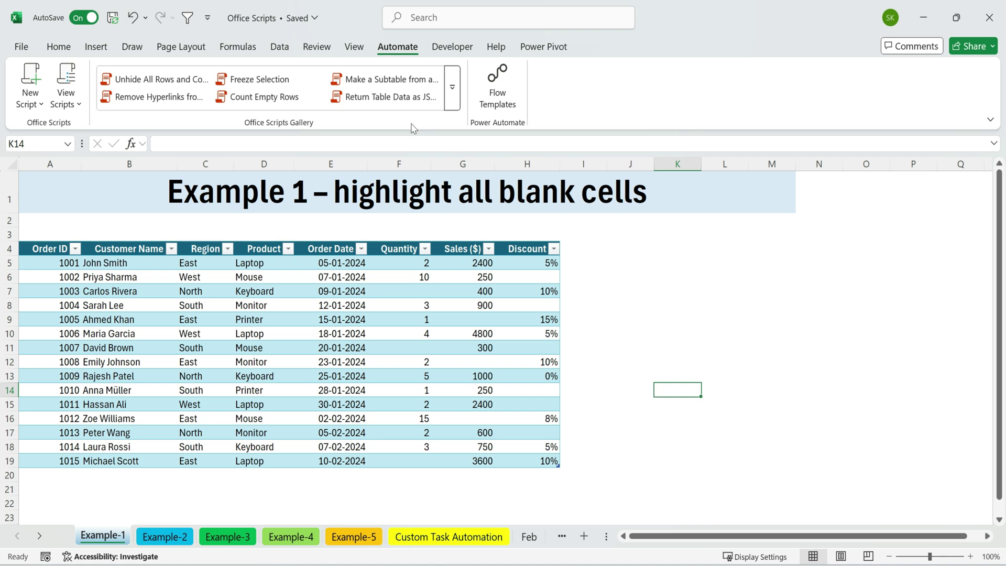
click(452, 88)
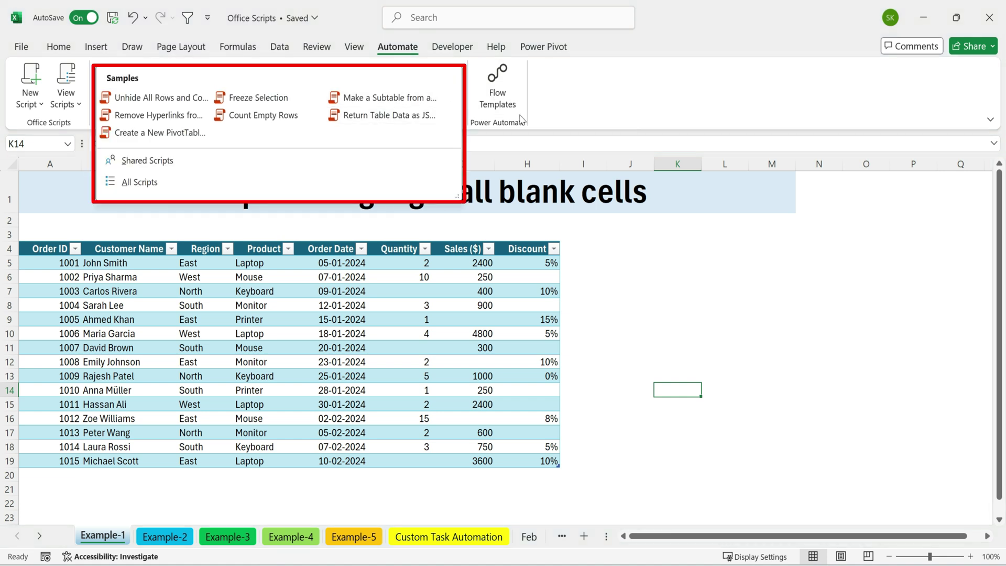
click(583, 95)
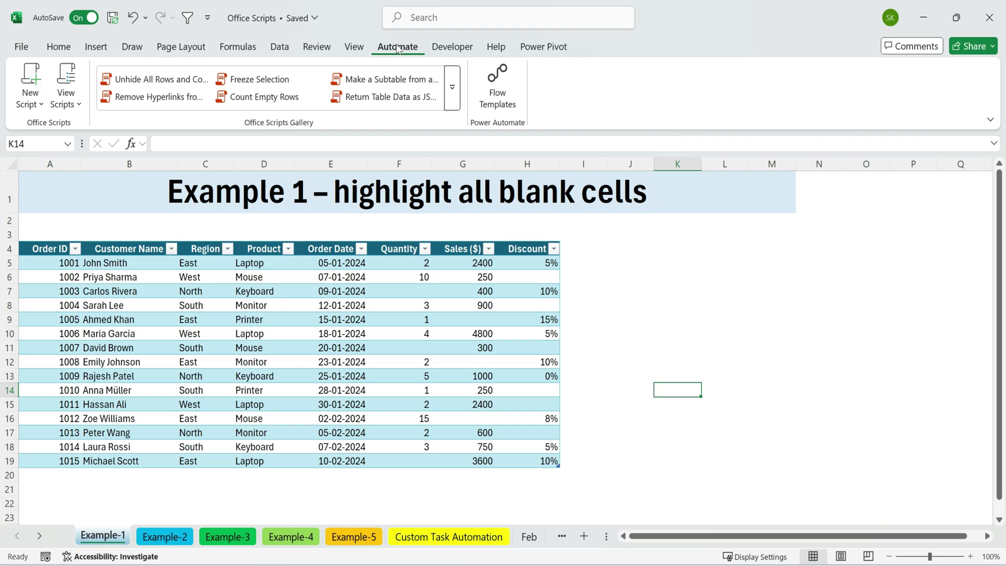
In Customize the Ribbon, switch the Automate tab off and back on, then confirm with OK
click(234, 46)
right_click(242, 49)
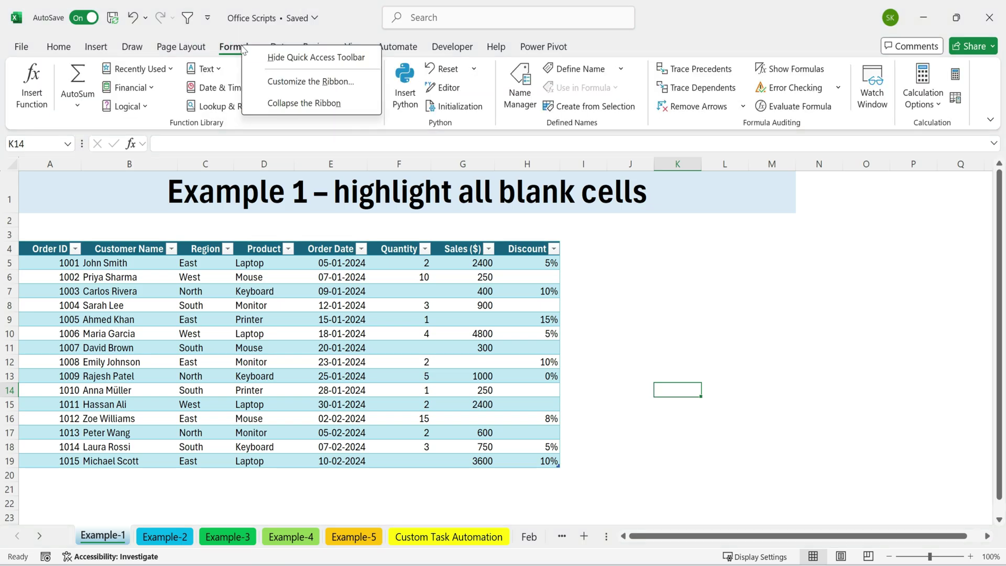
click(328, 82)
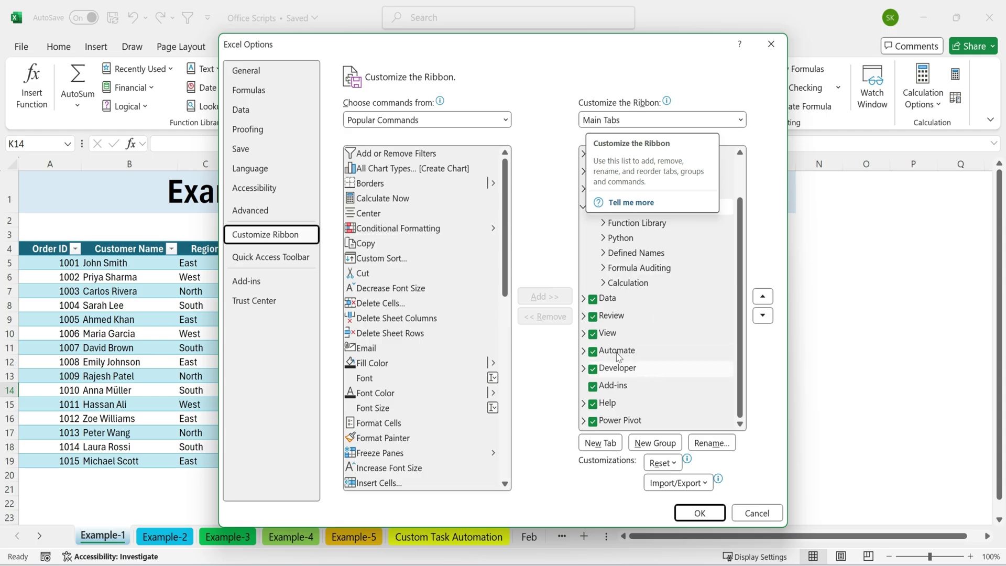
click(592, 351)
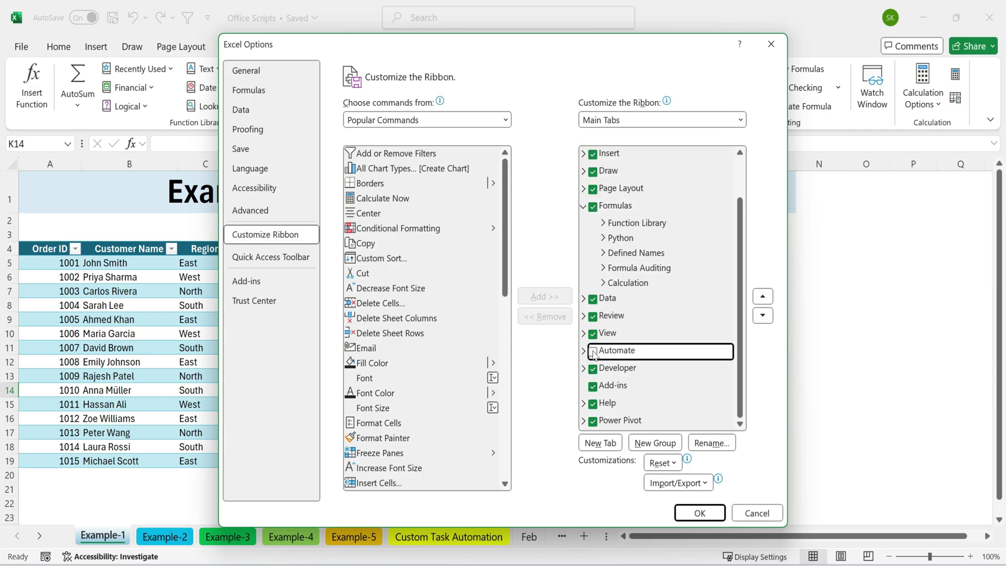
click(592, 352)
click(699, 513)
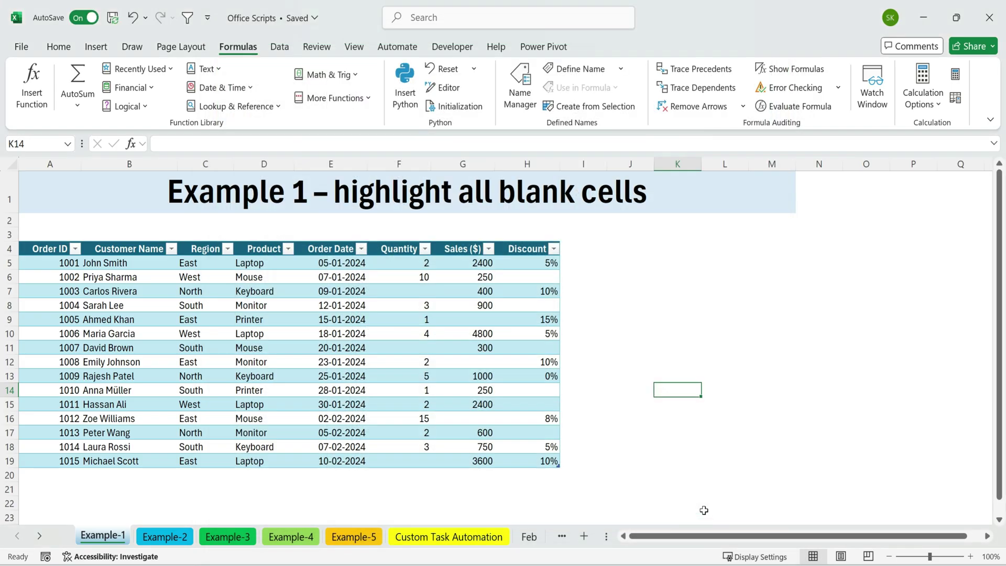
On Automate, preview the New Script choices, then expand the Office Scripts gallery fully
click(406, 46)
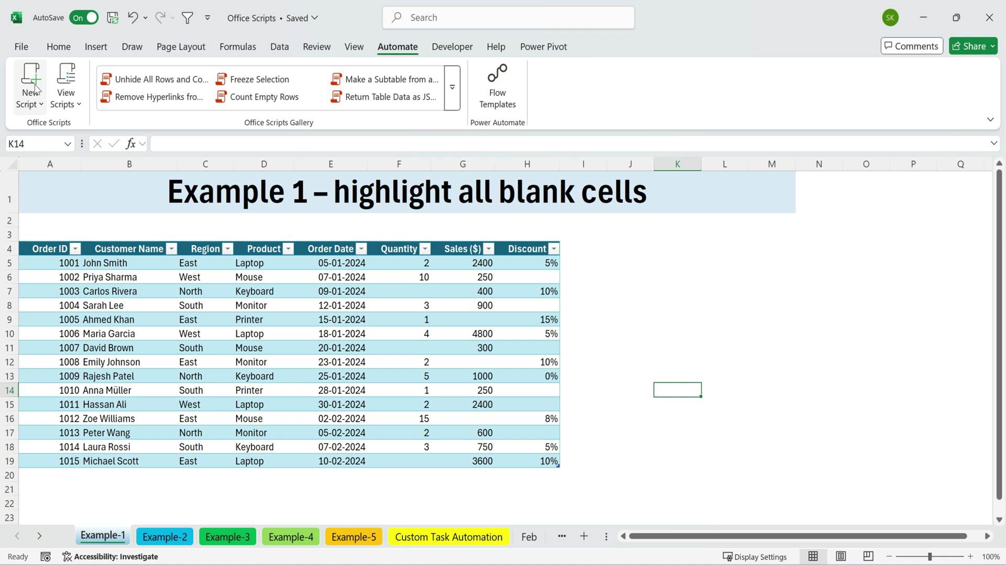
click(44, 108)
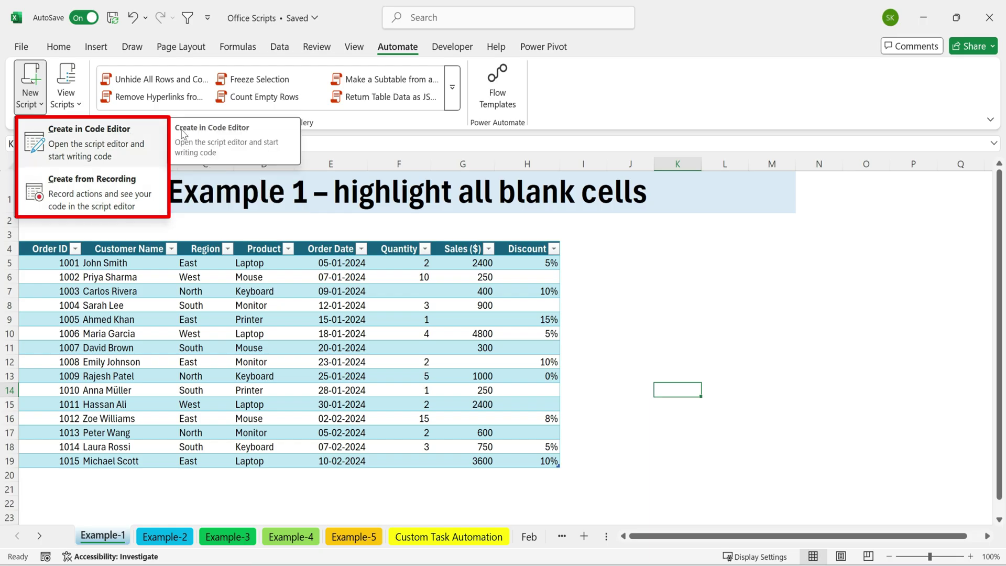
click(367, 124)
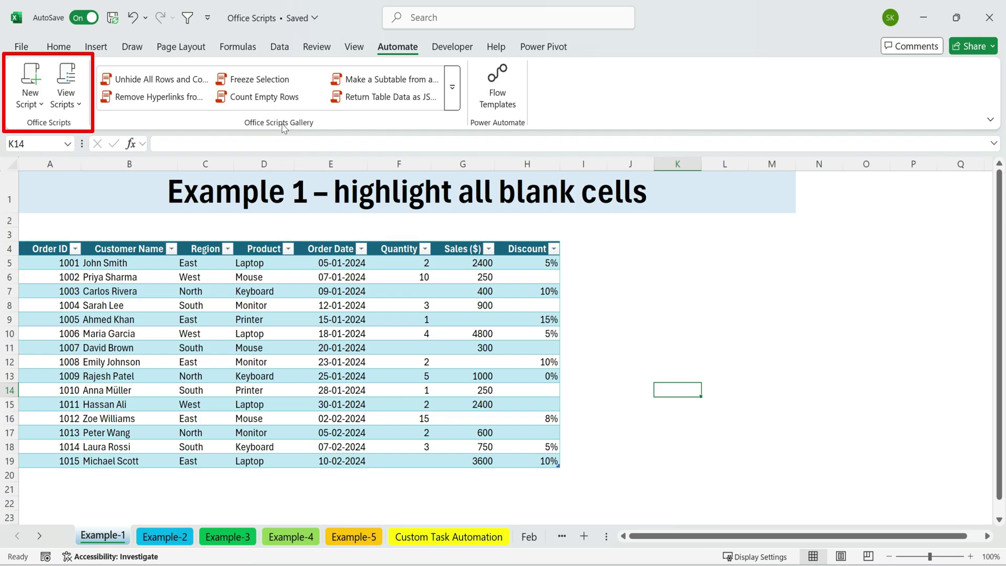
click(453, 88)
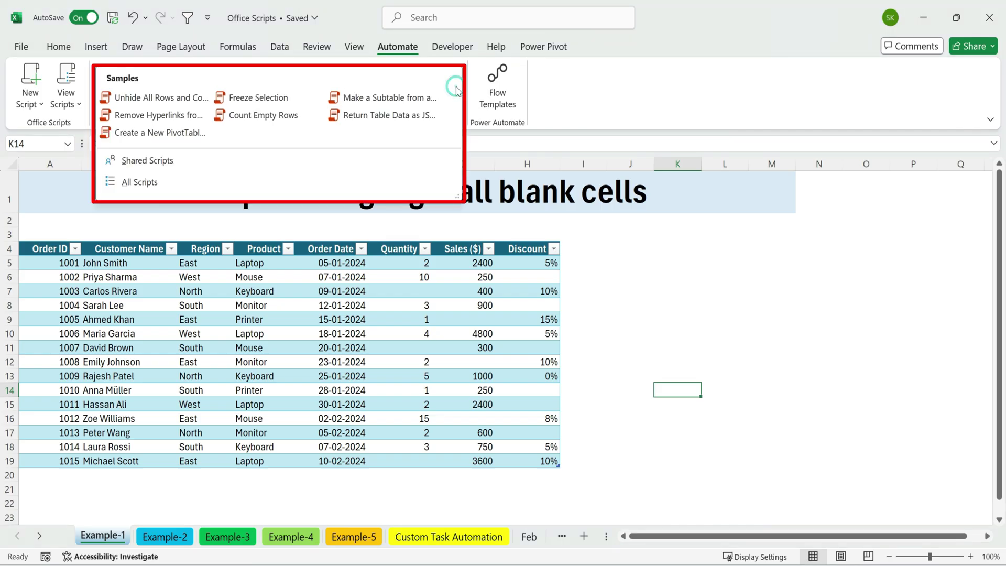
Open the Code Editor from All Scripts and scroll through its Samples list
click(141, 182)
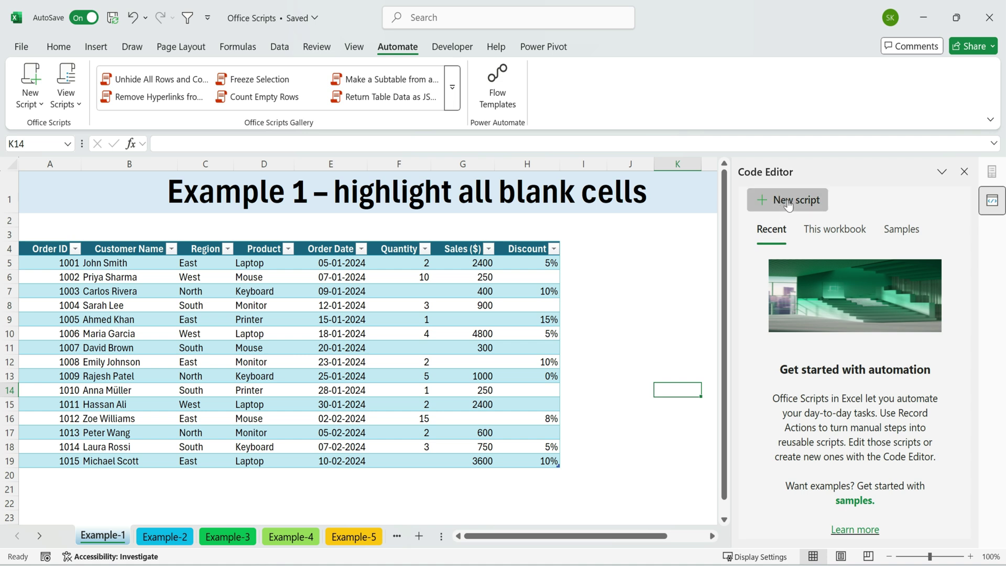
click(903, 231)
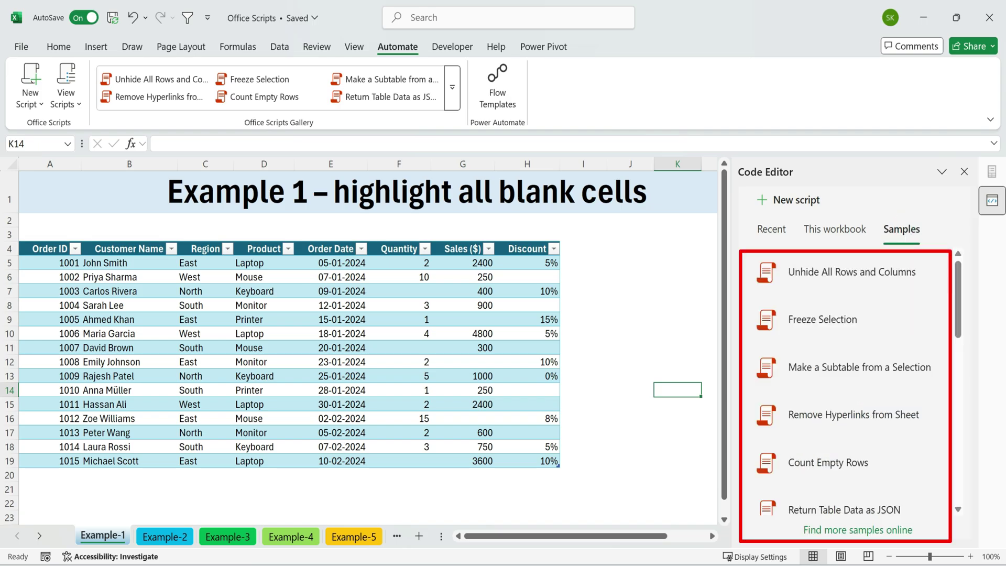
mouse_move(896, 356)
scroll(893, 384, down, 5)
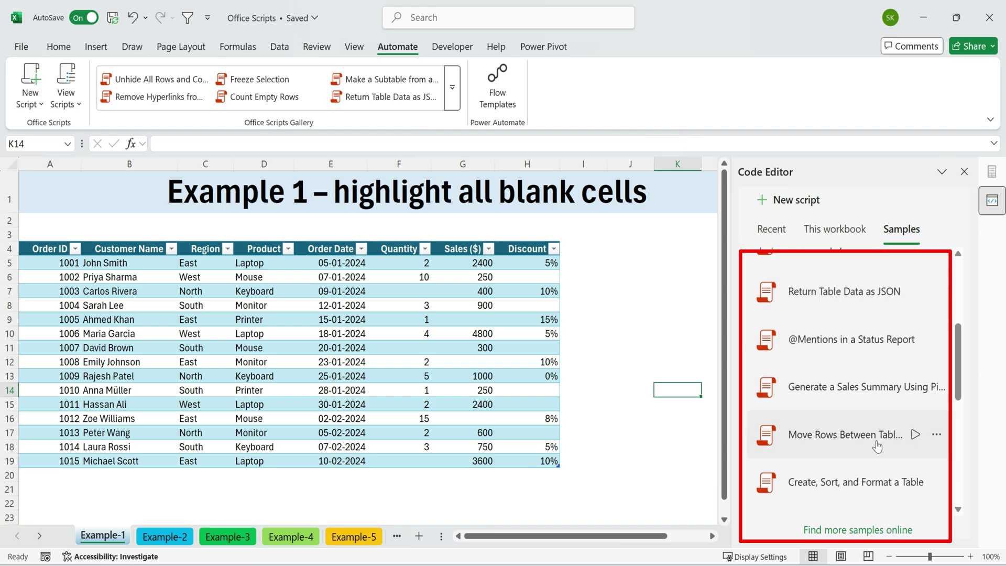
scroll(878, 445, down, 5)
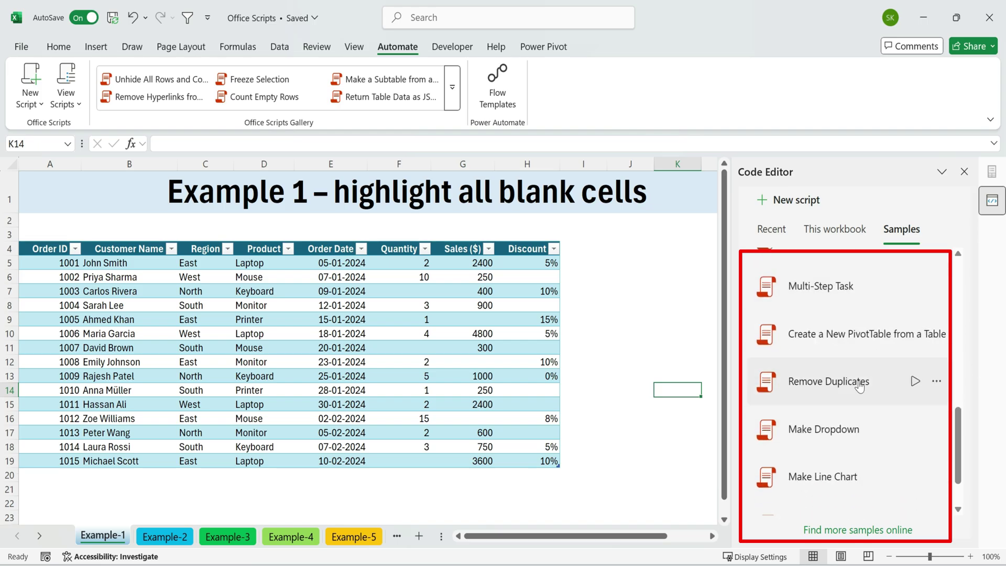
scroll(858, 387, up, 7)
scroll(854, 392, down, 7)
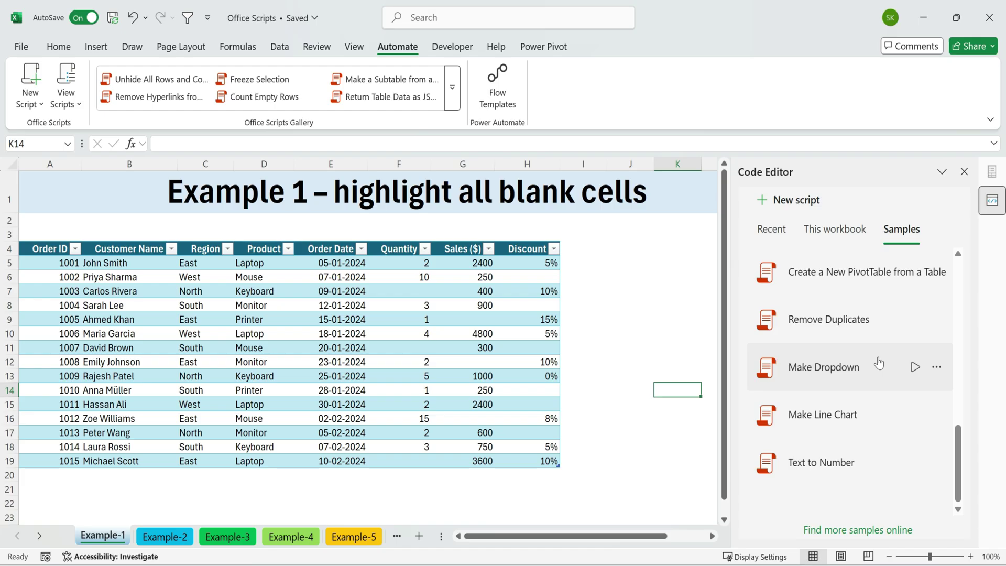
Select the Example-1 table data and run the Highlight Blank Cells sample on it
click(408, 291)
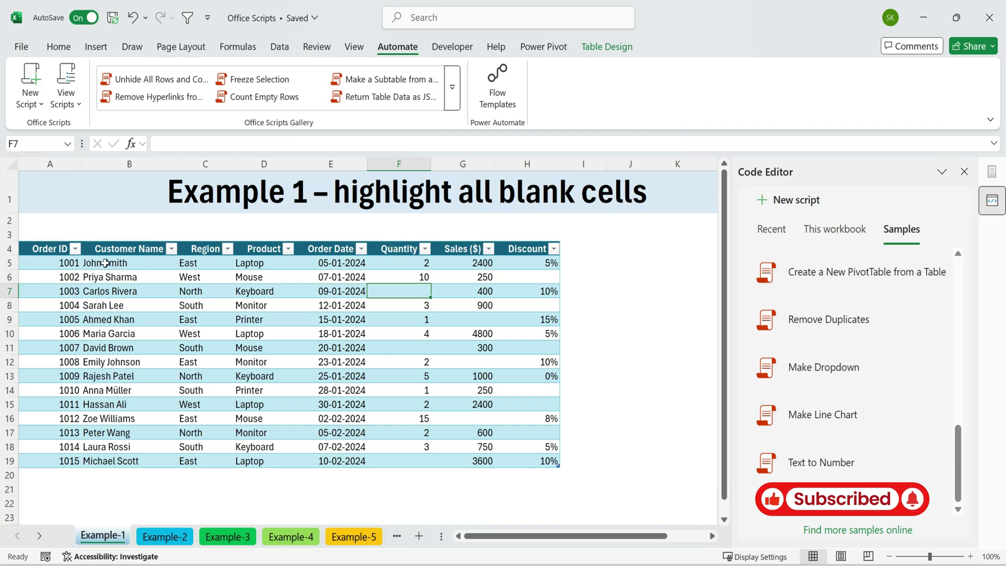
drag(43, 249, 558, 464)
drag(466, 361, 593, 387)
click(409, 289)
click(414, 344)
click(547, 347)
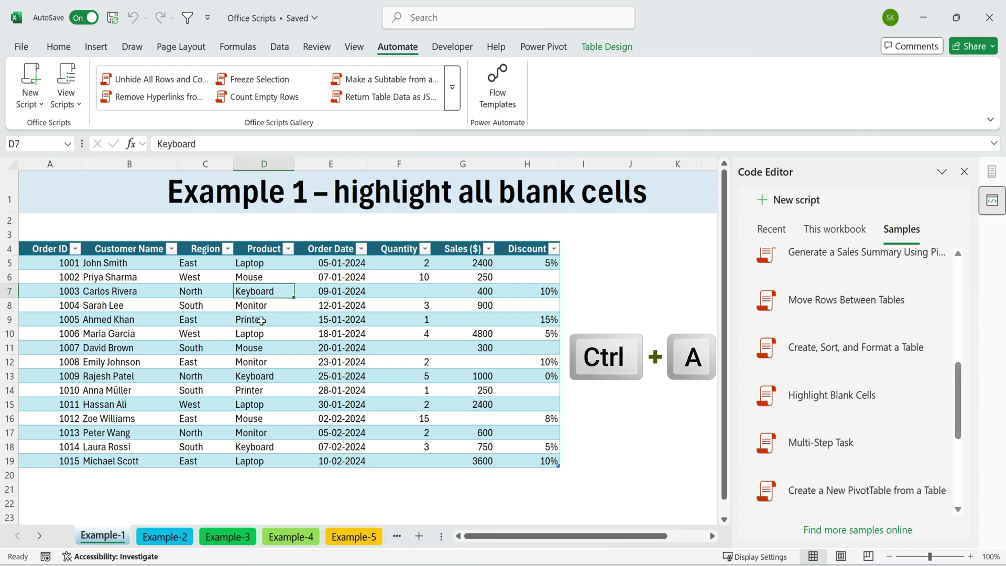
key(ctrl+a)
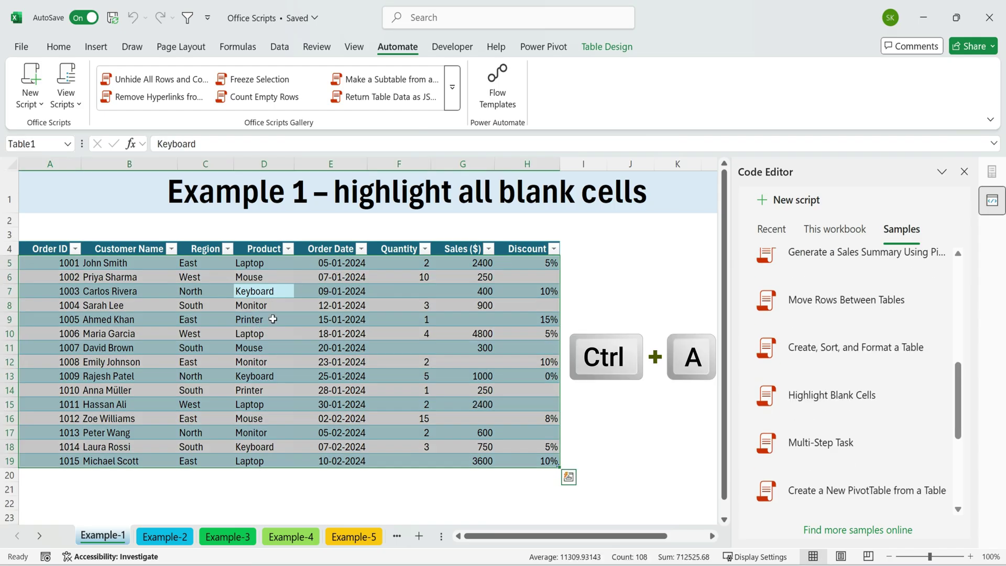
click(912, 395)
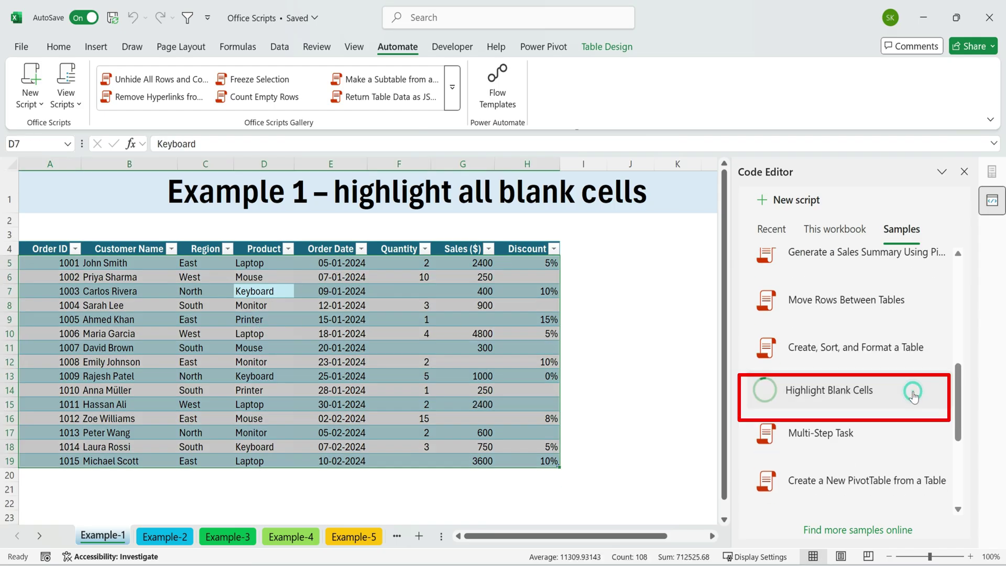
Fill blank cells F7 with 2 and G9 with 333
click(417, 289)
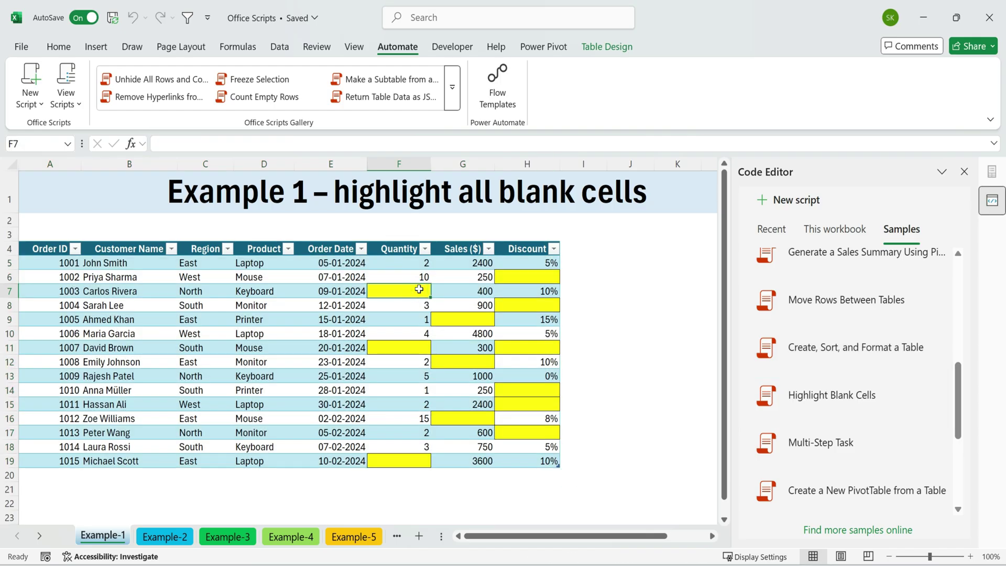
text(20)
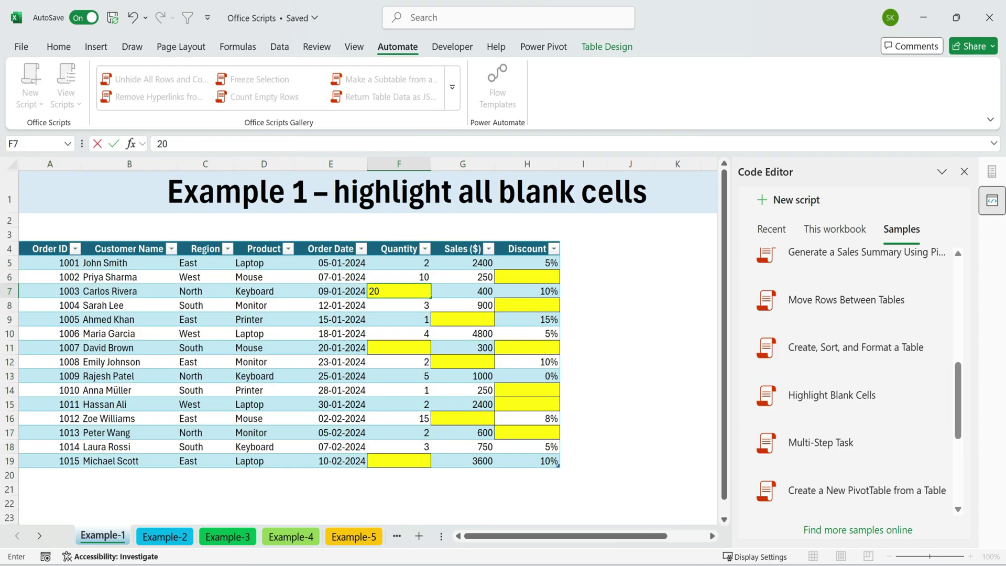
key(Return)
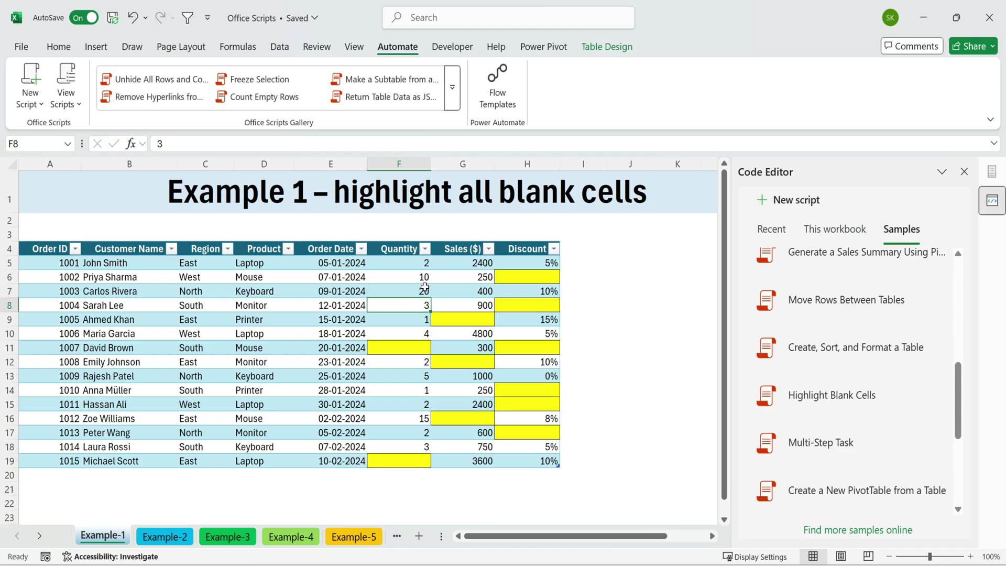
click(424, 290)
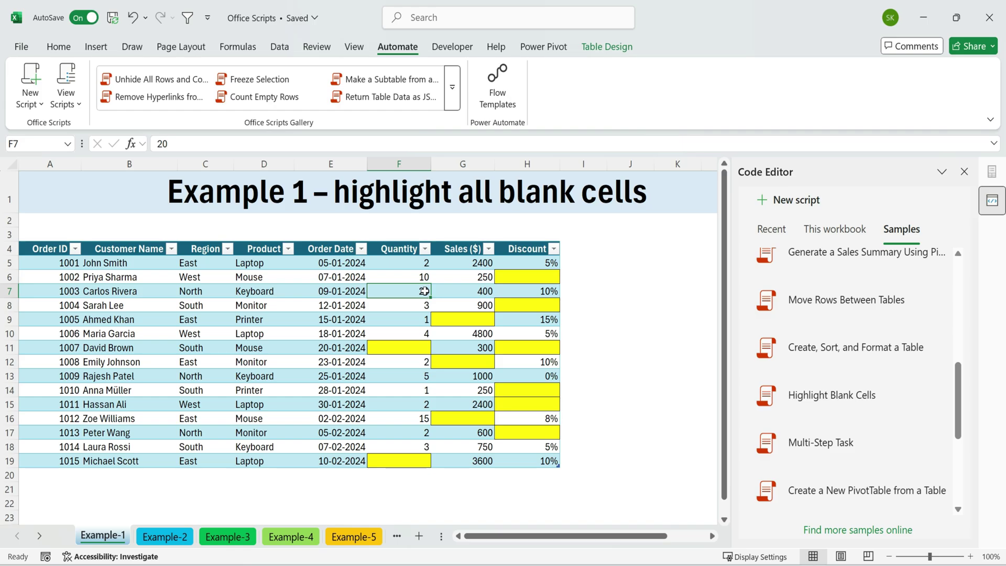
click(440, 333)
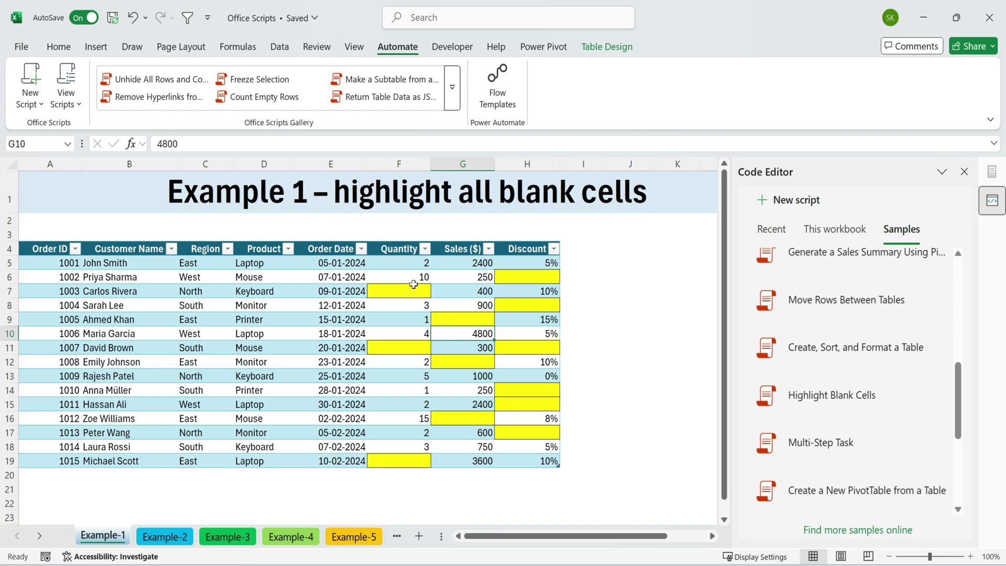
click(456, 314)
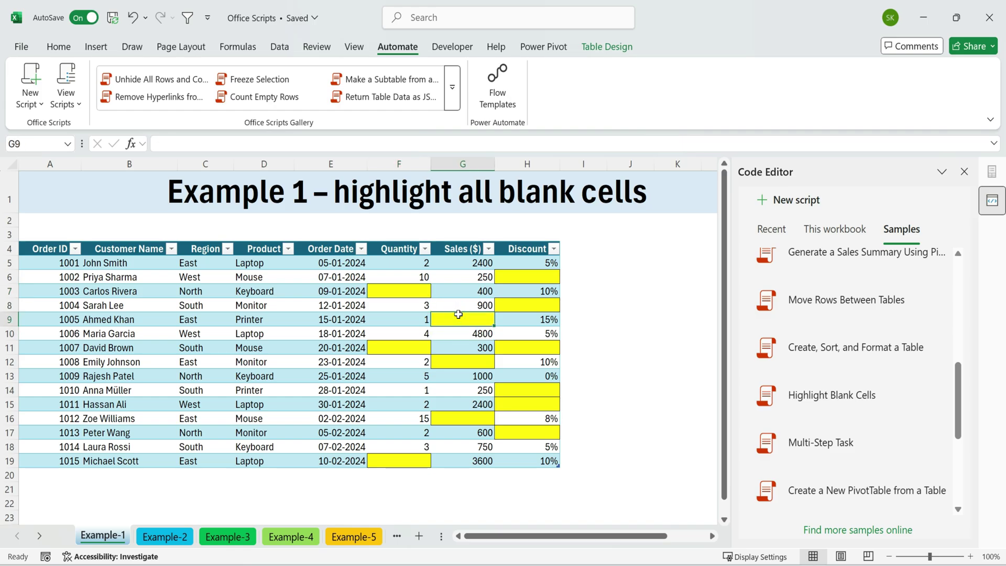
text(33)
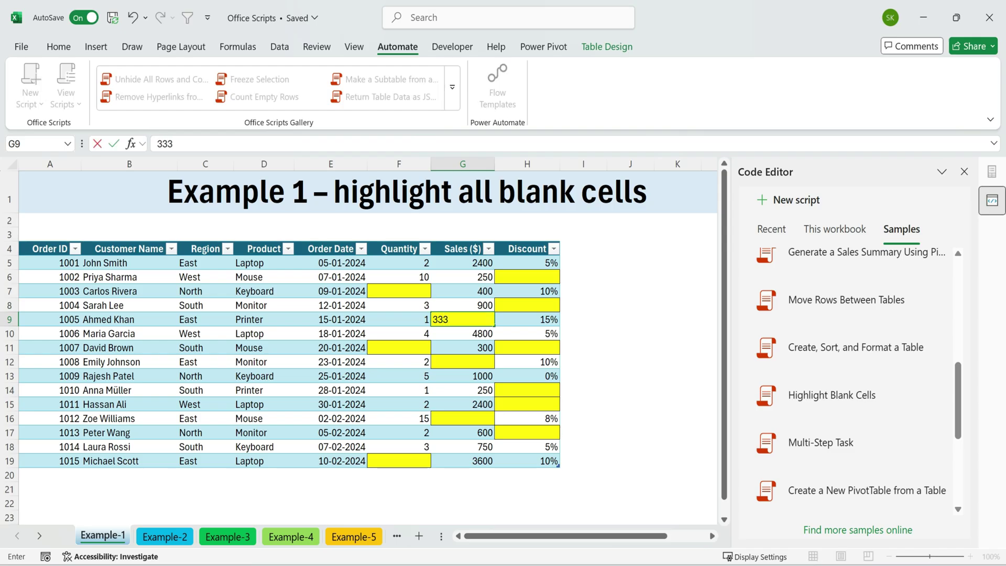
text(3)
key(Return)
click(486, 318)
Clear the 300 from G11 so it turns yellow as a blank cell
click(487, 344)
key(Delete)
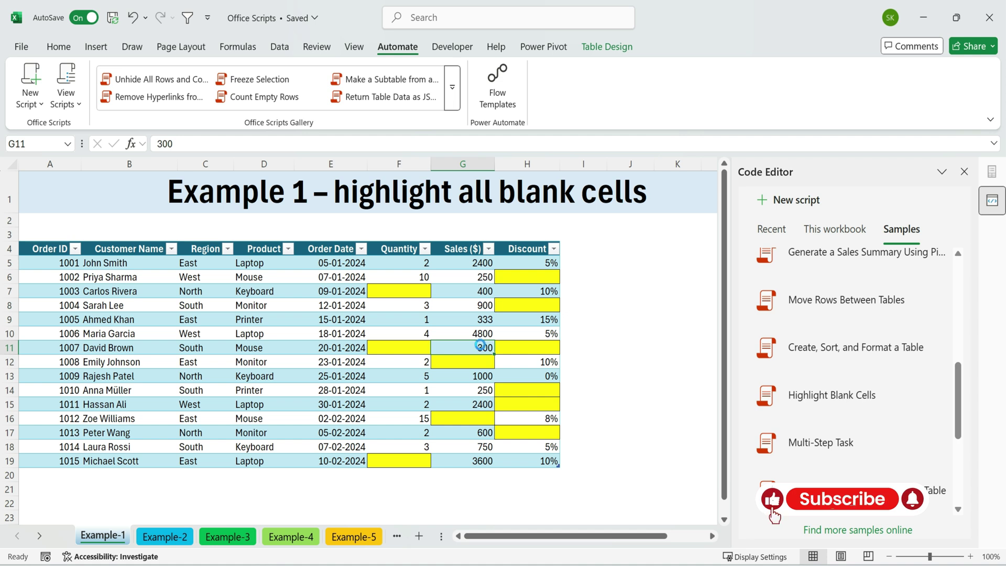
click(623, 385)
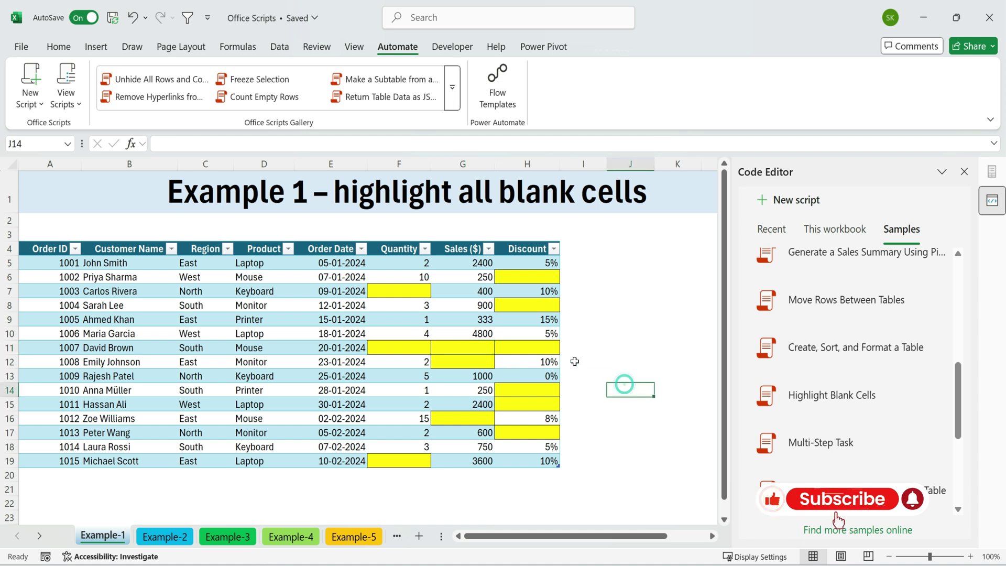
click(105, 223)
drag(148, 236, 635, 503)
Switch to the Example-2 sheet and look over its hyperlinked customer table
click(671, 321)
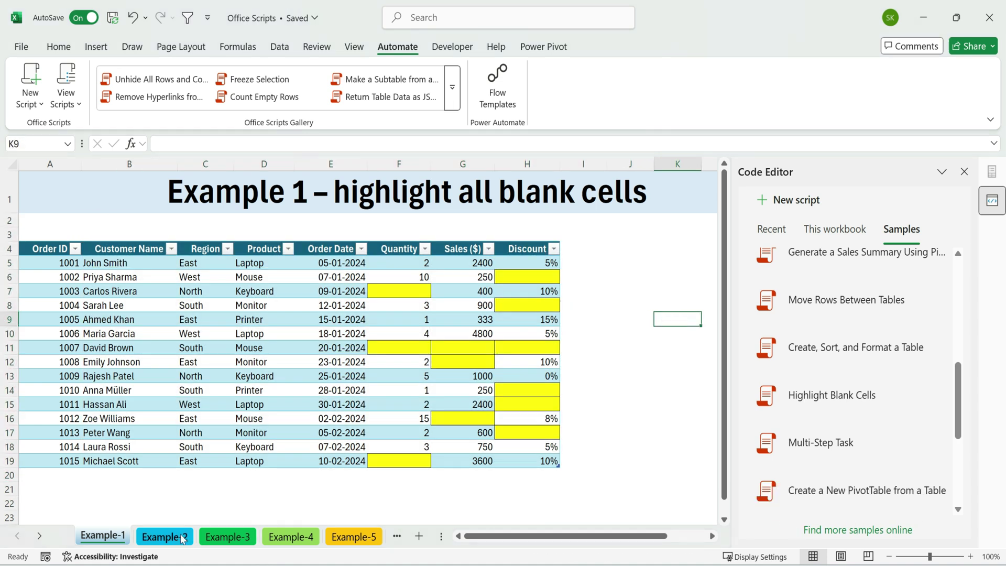
click(179, 537)
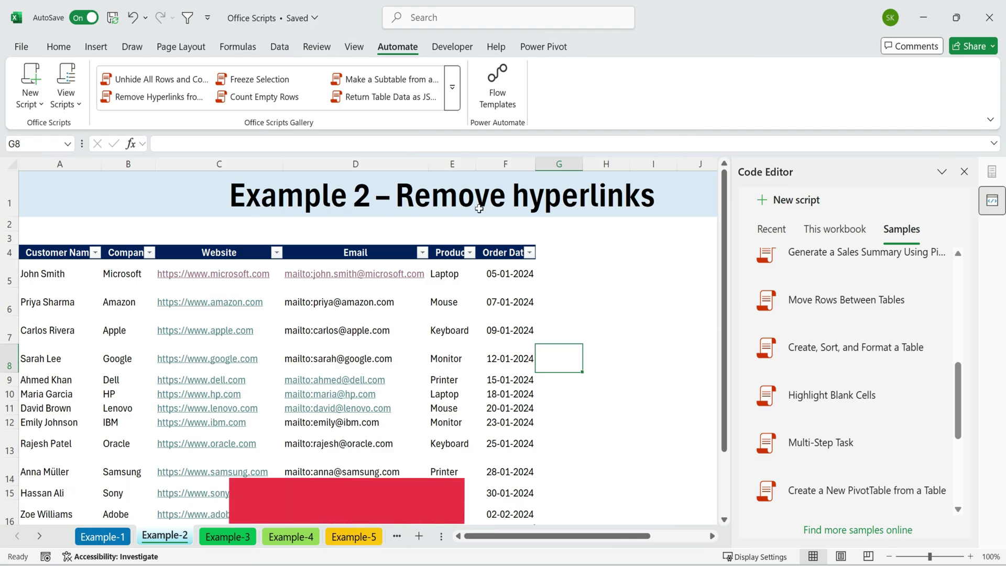
click(603, 269)
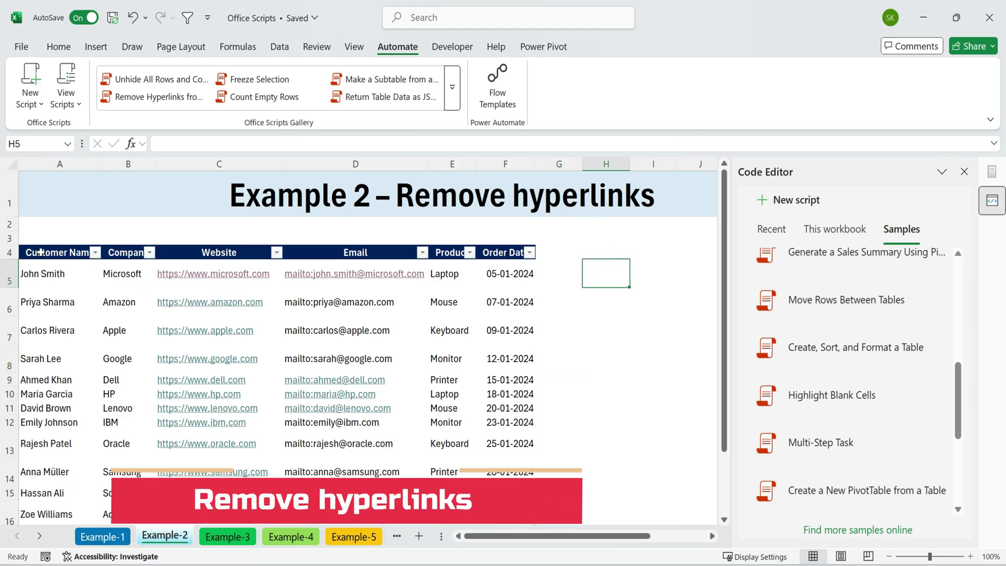
drag(41, 252, 453, 490)
scroll(634, 343, down, 2)
scroll(621, 335, up, 2)
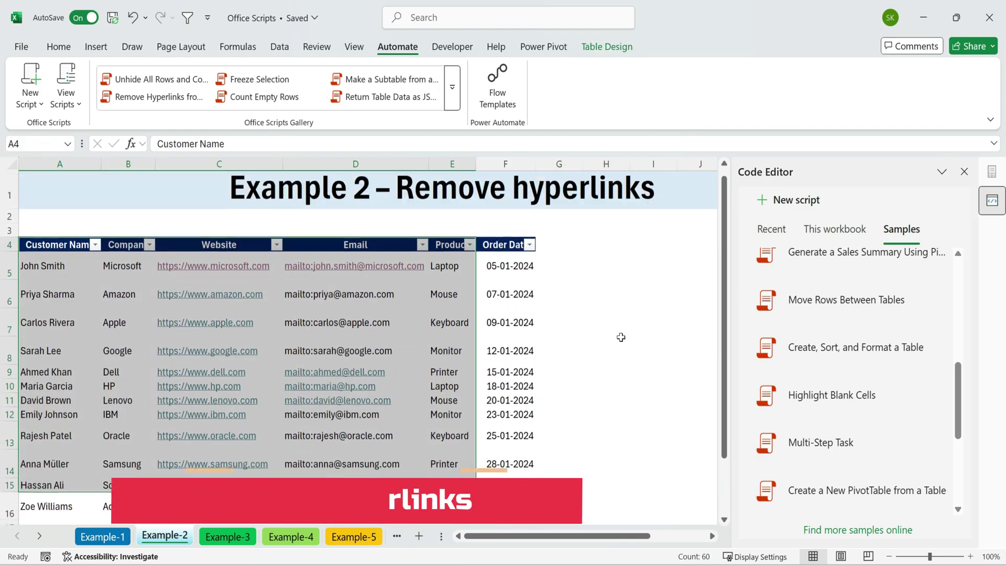
scroll(619, 328, down, 1)
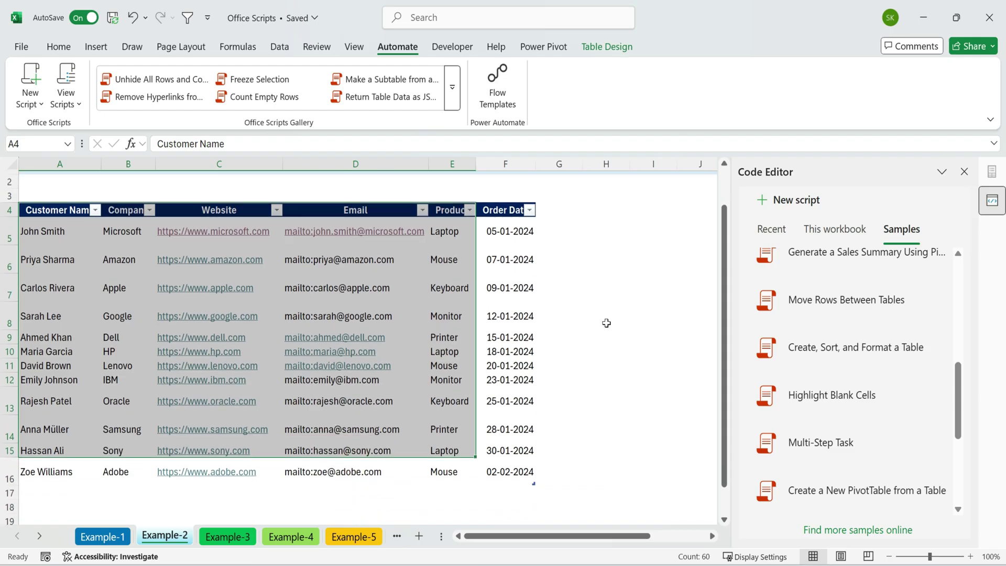
click(593, 320)
scroll(592, 320, up, 1)
drag(41, 242, 524, 252)
click(583, 370)
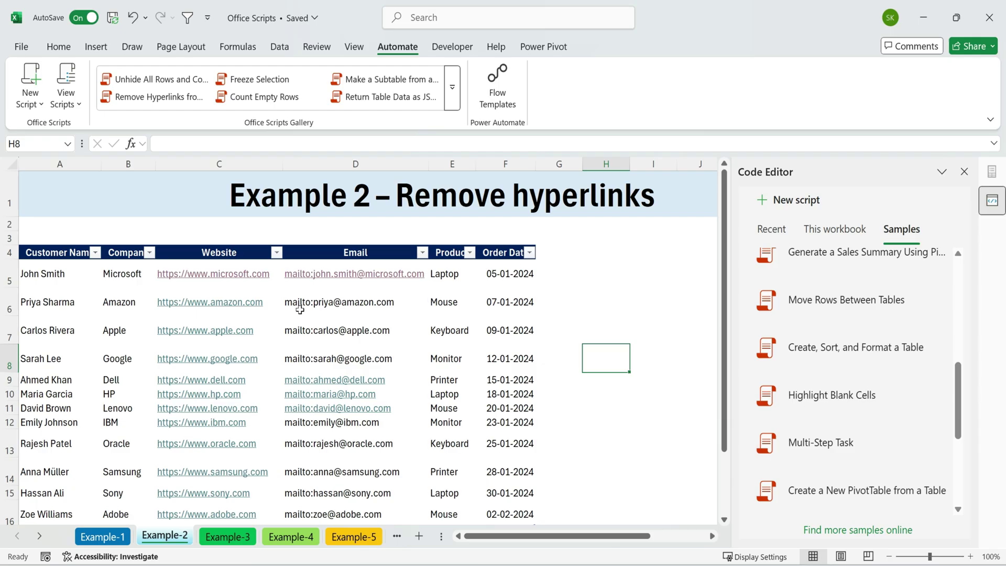
Select the customer table, run Remove Hyperlinks from Sheet, then go to Example-3
click(82, 306)
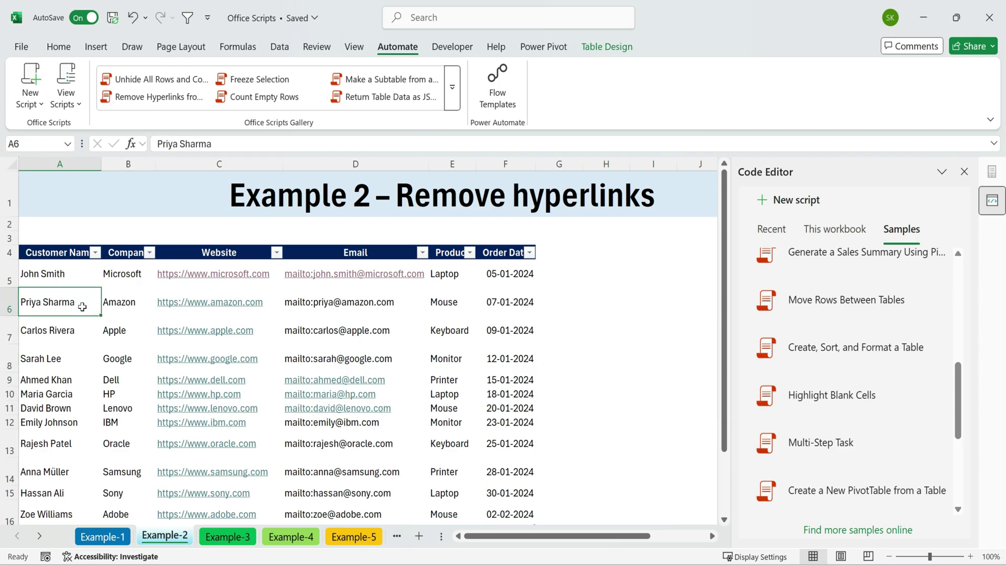
key(ctrl+a)
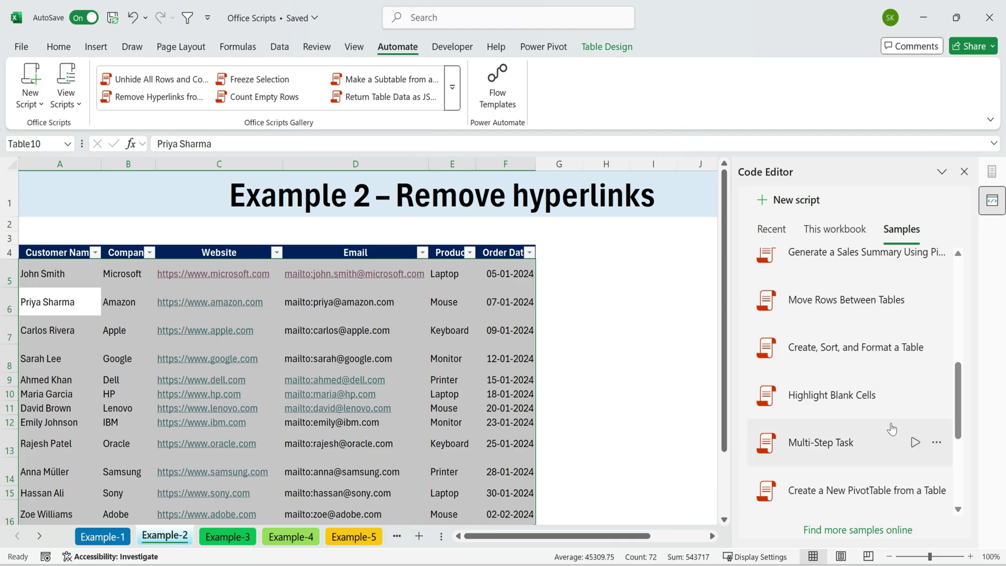
scroll(891, 428, up, 5)
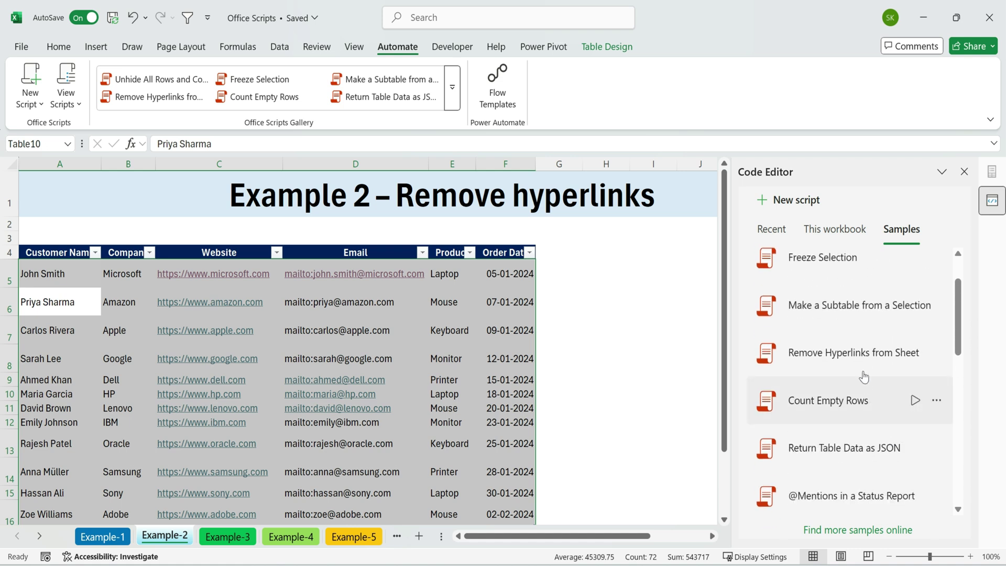
click(916, 354)
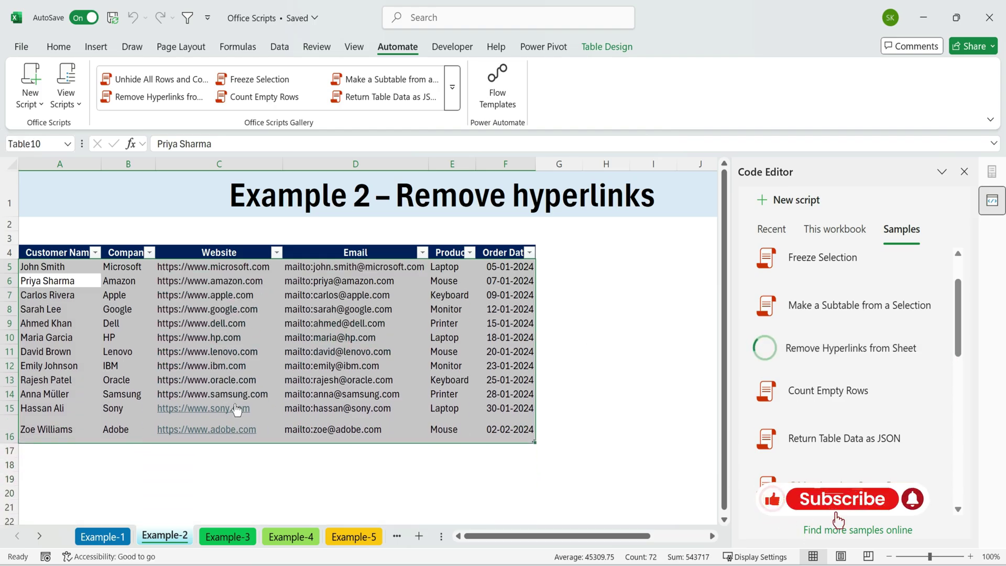
click(263, 451)
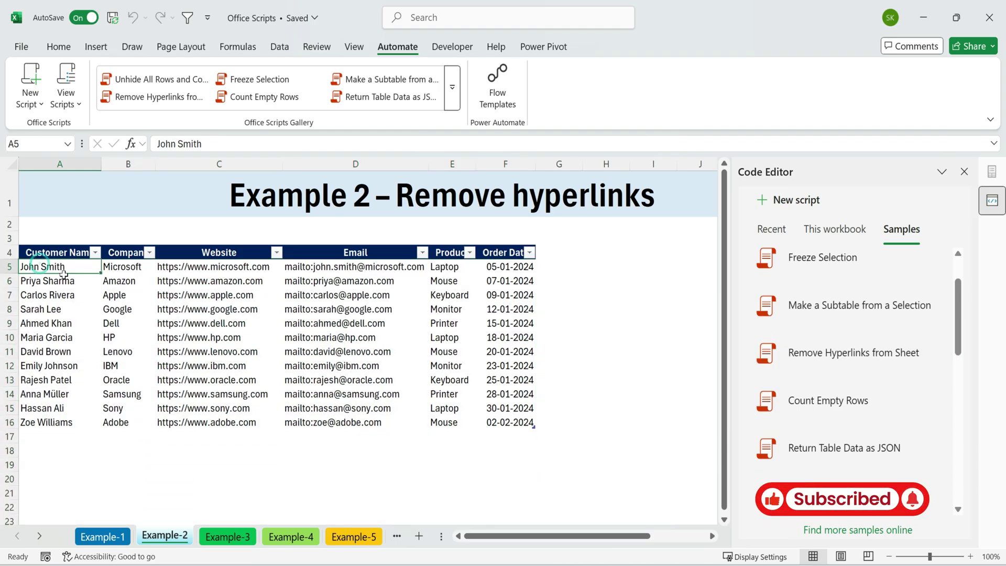
click(227, 536)
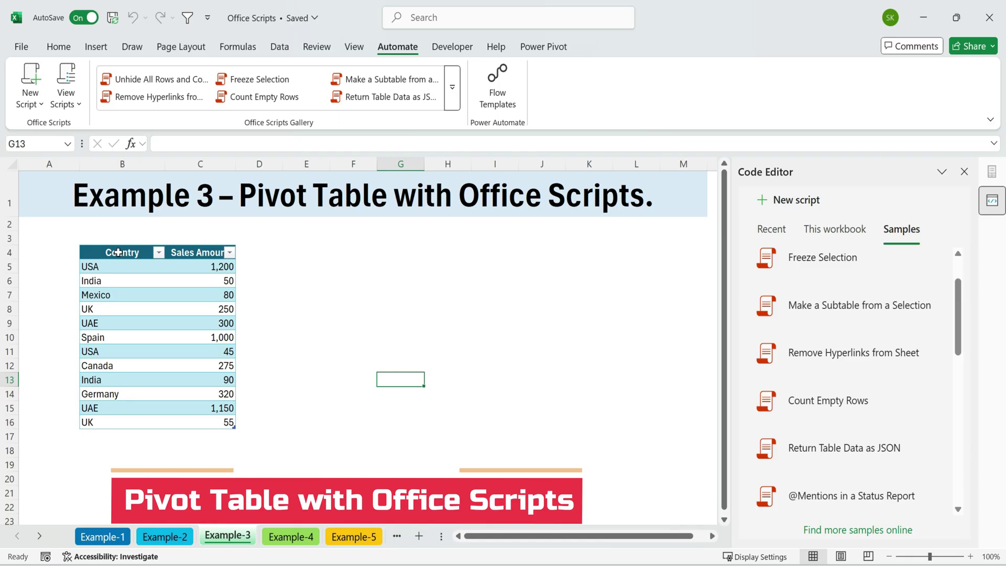
Try column selections, then select all Example-3 Country and Sales Amount data with Ctrl+A
drag(119, 252, 228, 415)
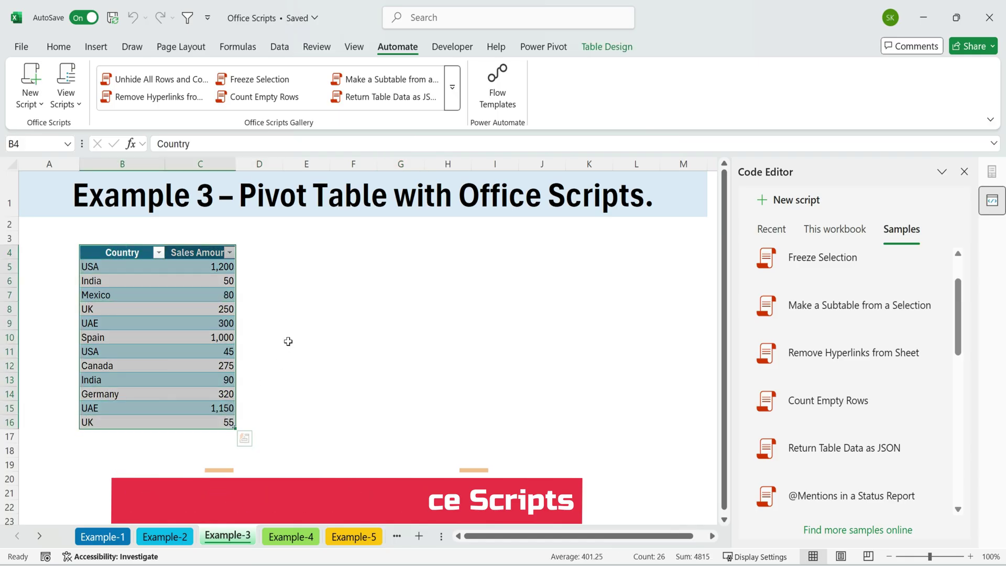
click(288, 341)
drag(216, 268, 200, 428)
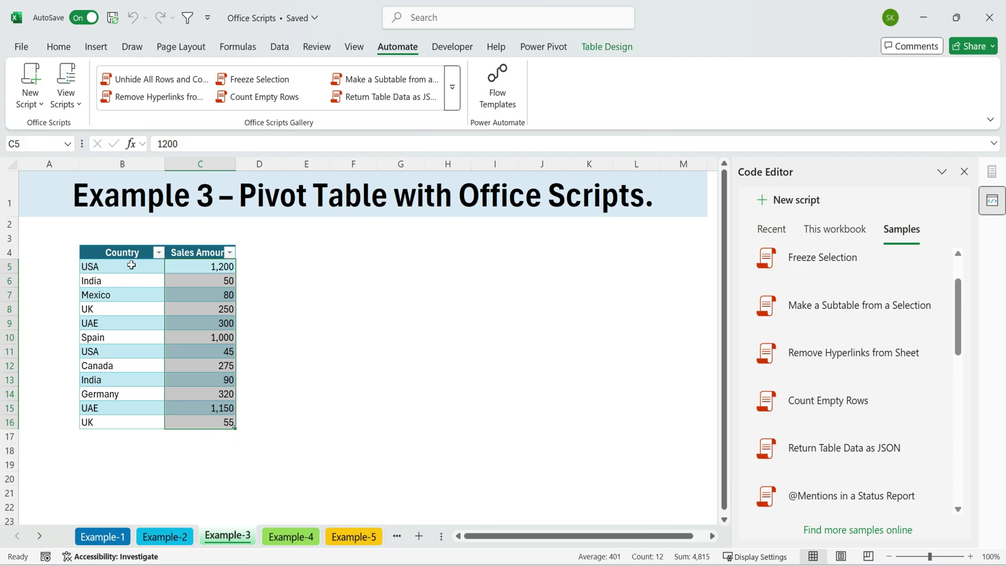
drag(129, 266, 115, 419)
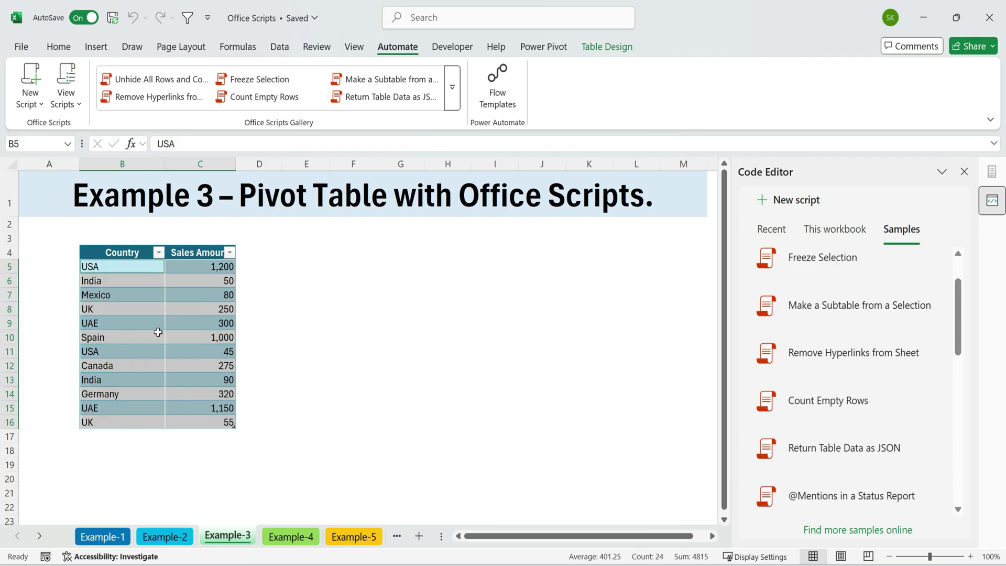
click(360, 323)
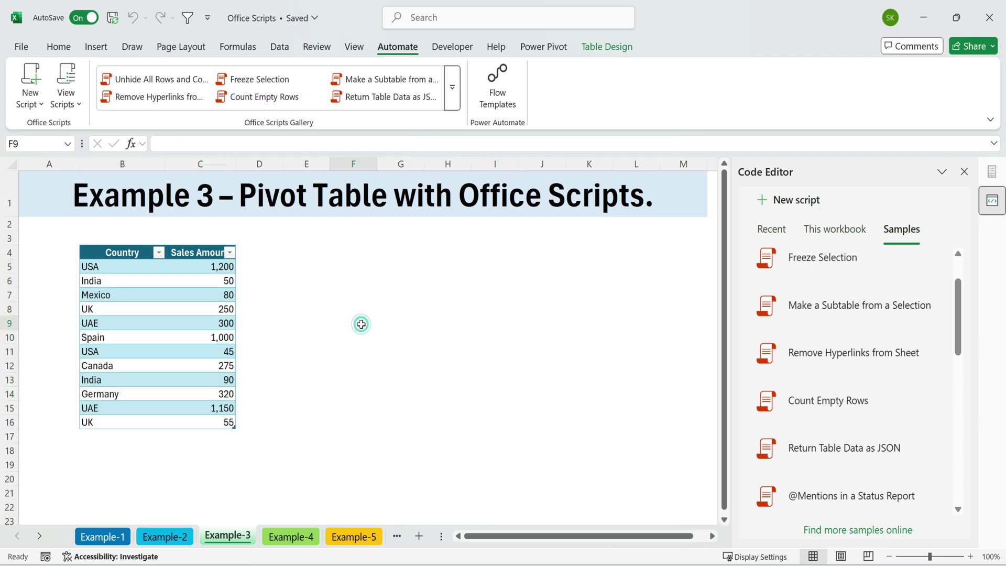
click(143, 308)
key(ctrl+a)
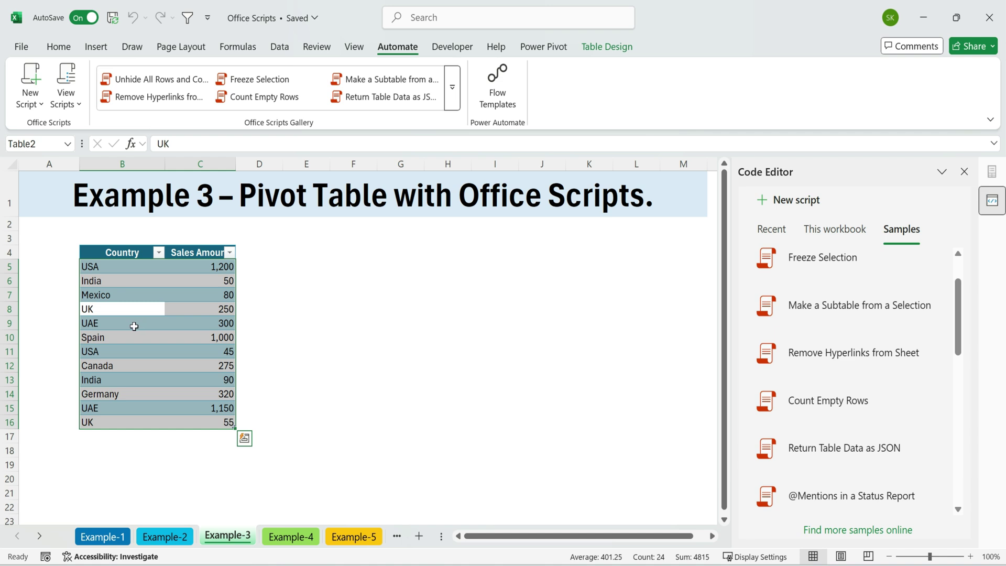
Run the Create a New PivotTable from a Table sample on the selected data
scroll(871, 404, down, 8)
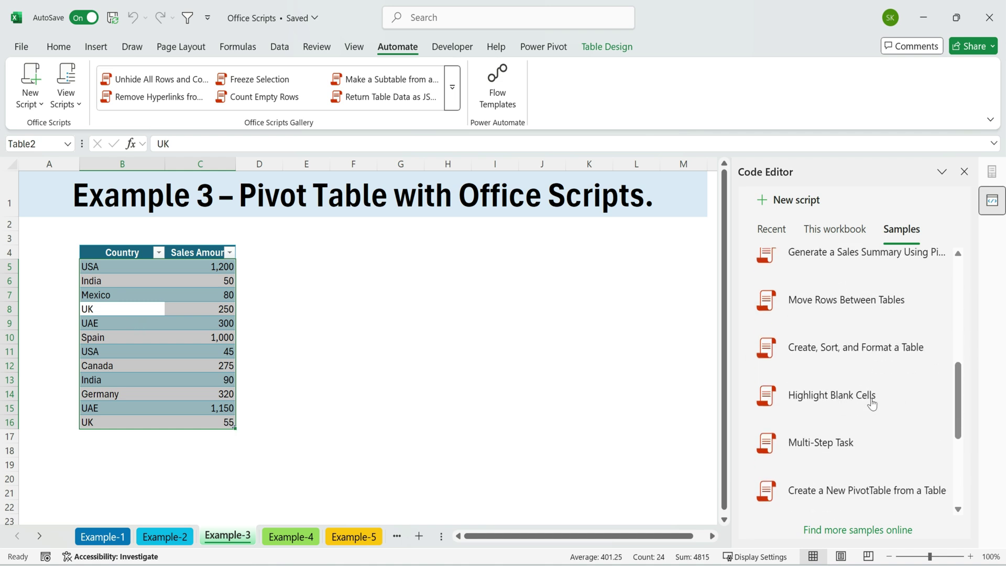
mouse_move(862, 361)
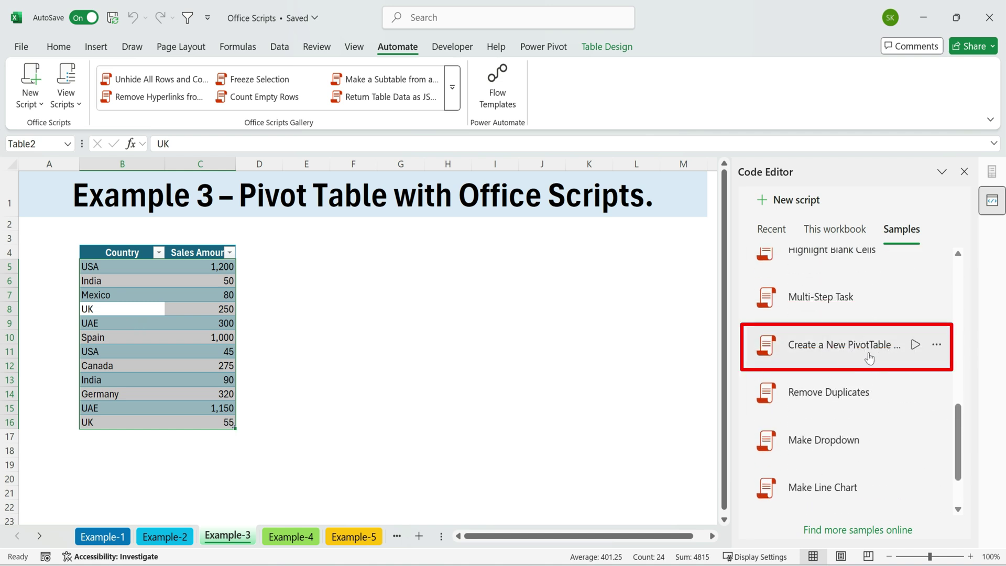
click(914, 348)
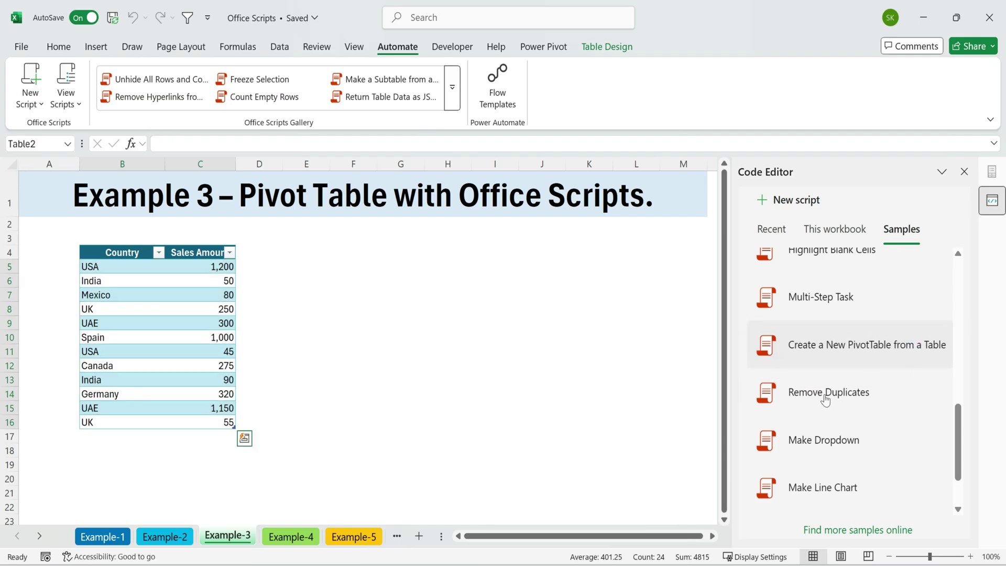
Move Sheet12 before Example-3 and place its chart and Country slicer beside the pivot
click(399, 537)
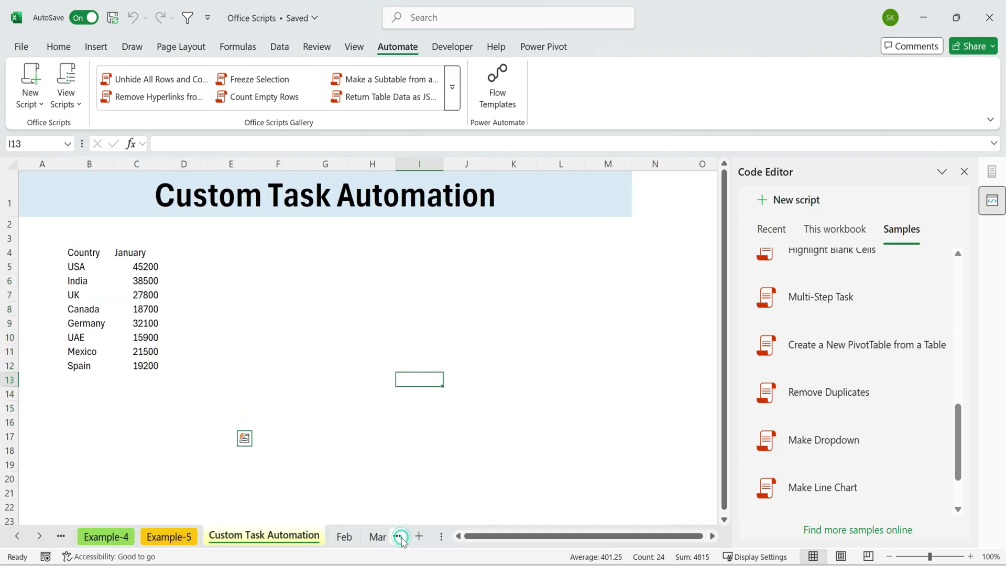
click(399, 537)
click(399, 537)
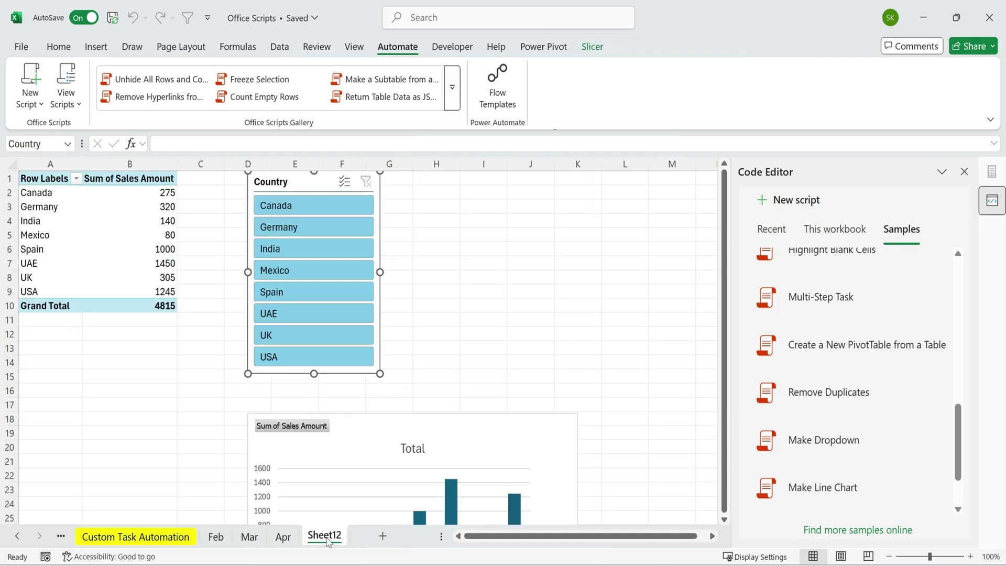
click(475, 437)
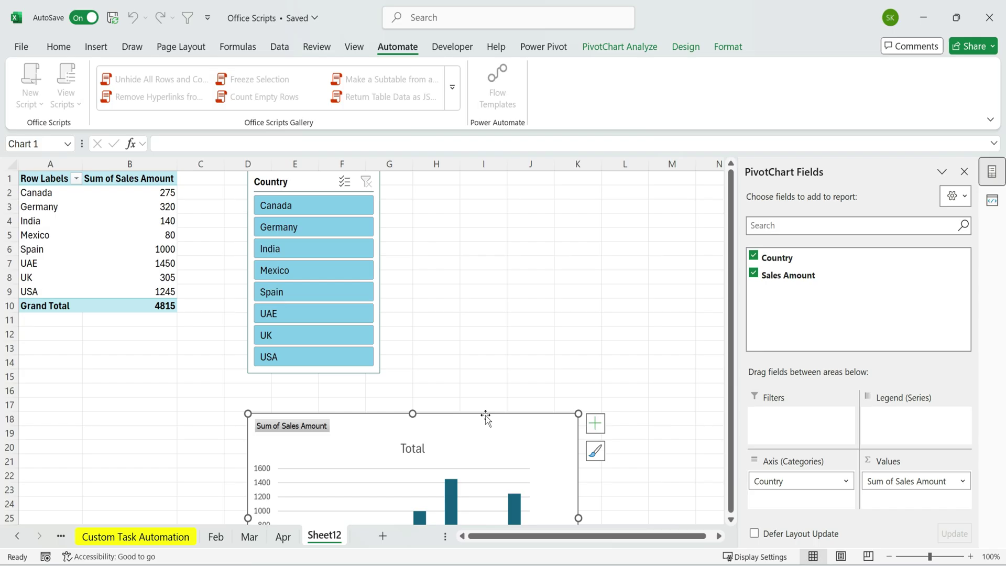
drag(485, 415, 615, 217)
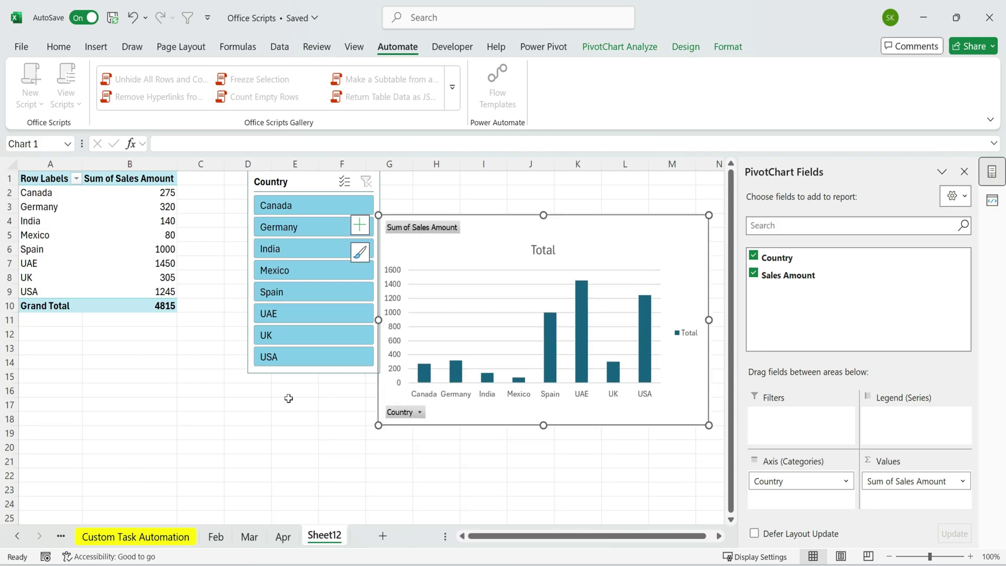
click(309, 373)
click(314, 373)
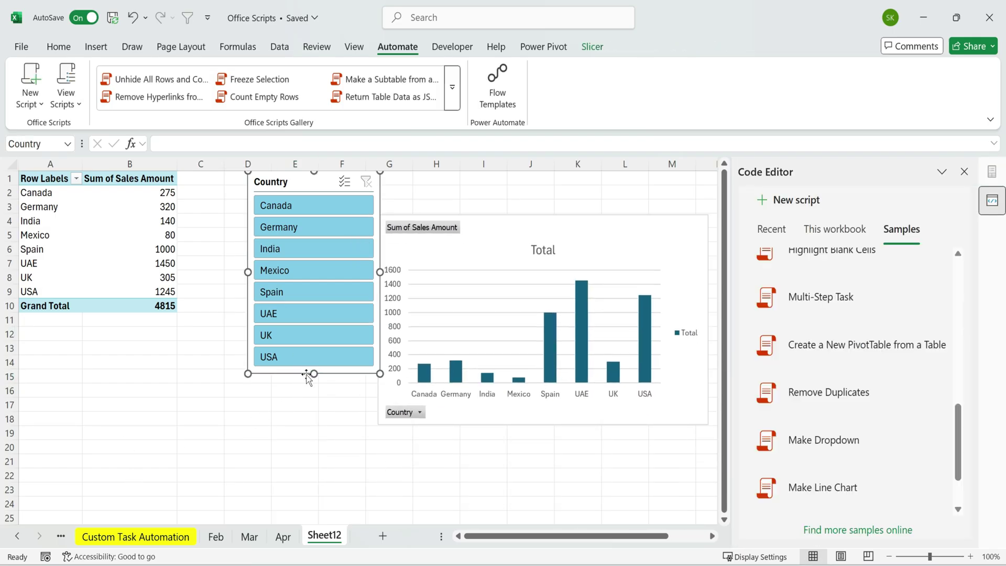
drag(306, 374, 257, 431)
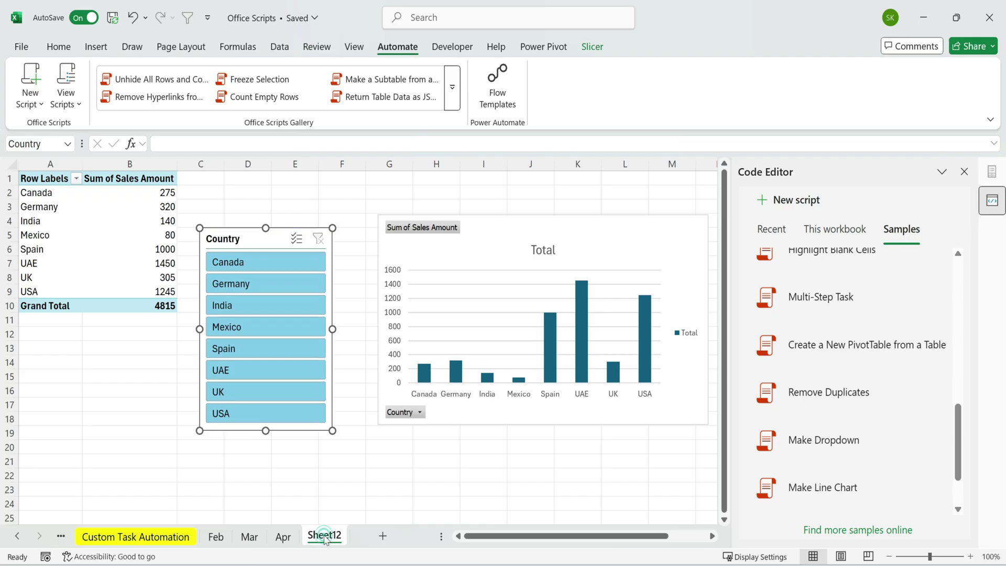
mouse_move(322, 539)
mouse_down()
mouse_move(58, 538)
mouse_move(212, 543)
mouse_up()
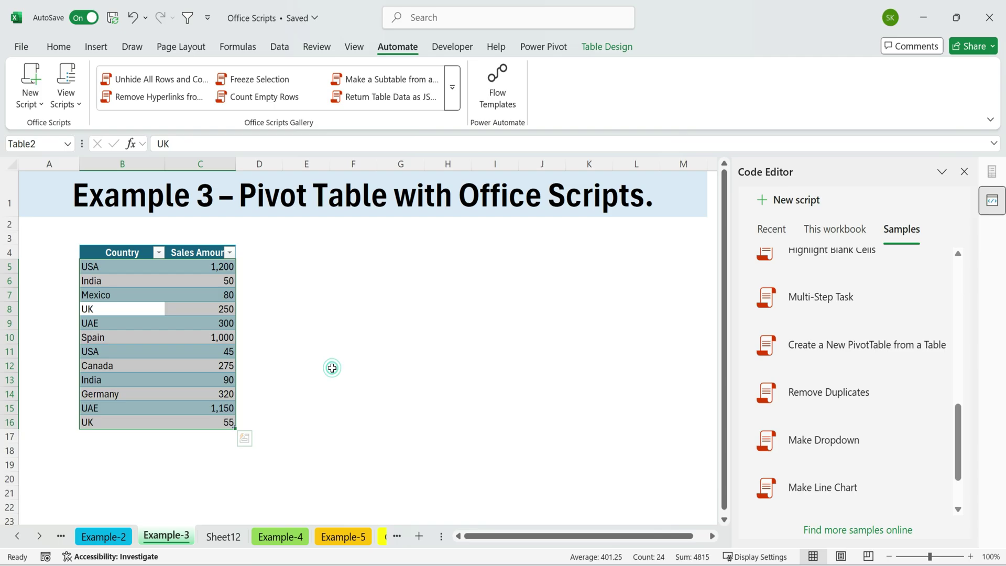
click(210, 543)
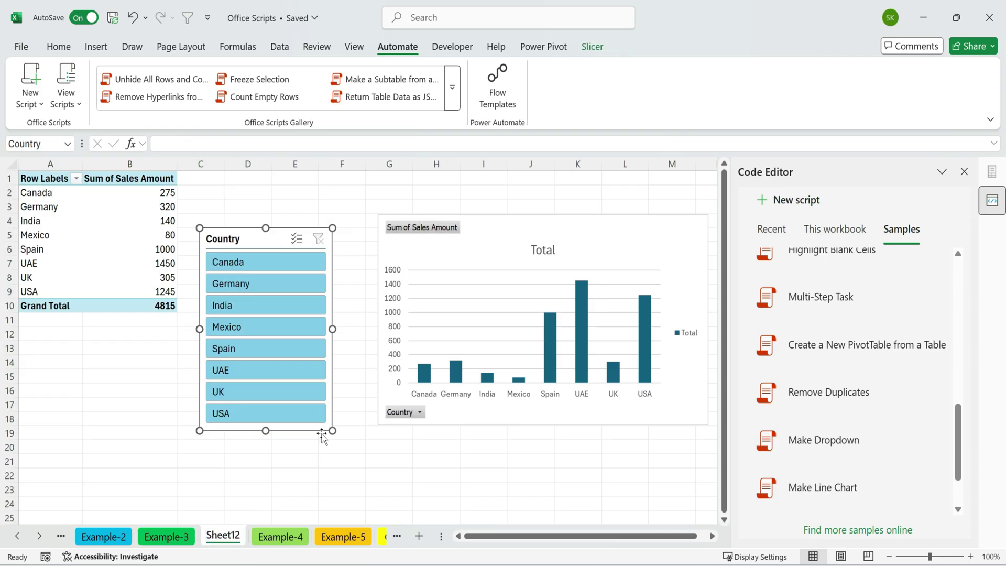
drag(321, 430, 302, 378)
drag(513, 421, 463, 385)
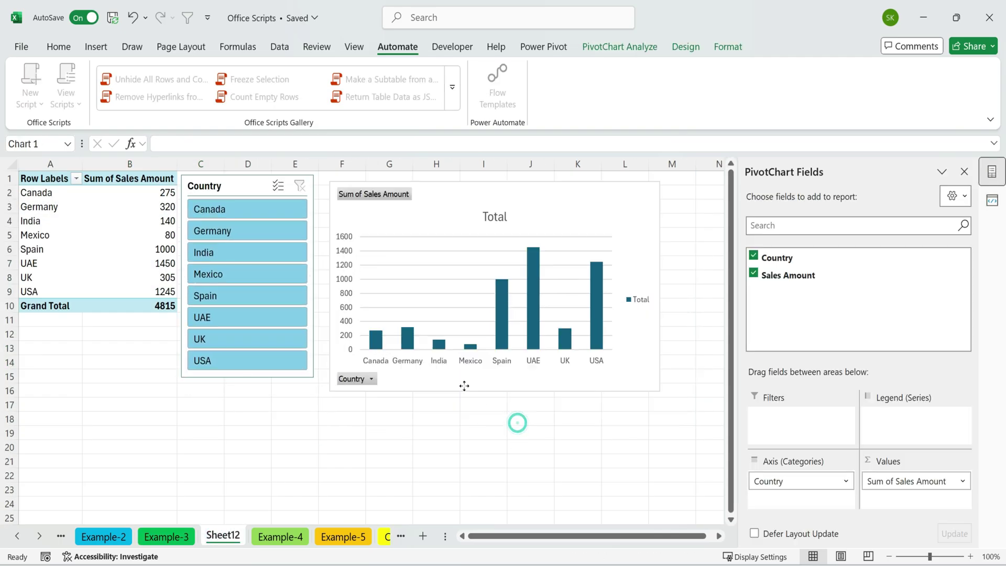
Filter the pivot with the Country slicer, ending on Mexico, Spain, UAE and UK
drag(66, 181, 167, 306)
click(246, 209)
click(234, 256)
ctrl+click(247, 274)
ctrl+click(235, 231)
shift+click(242, 344)
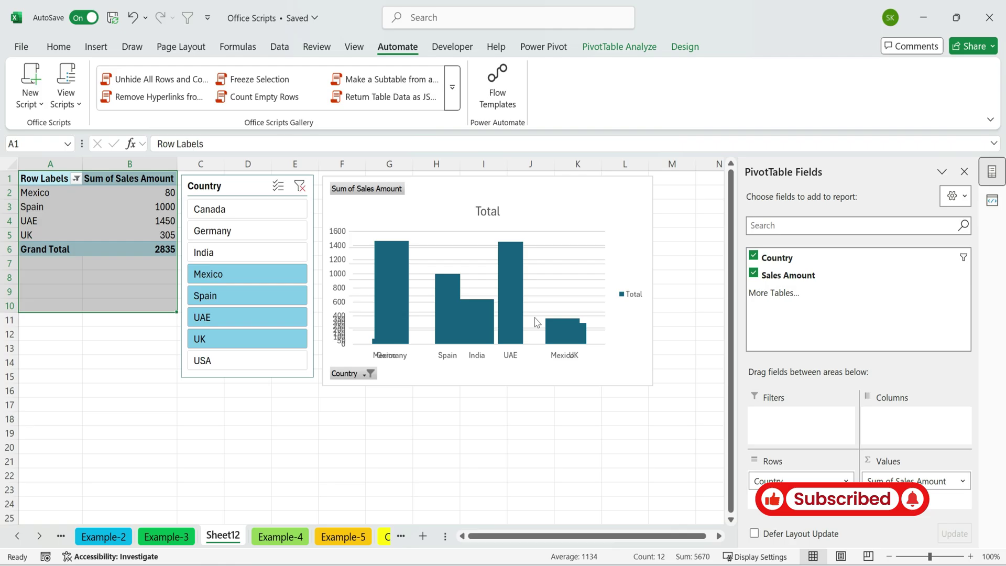
drag(267, 203, 270, 279)
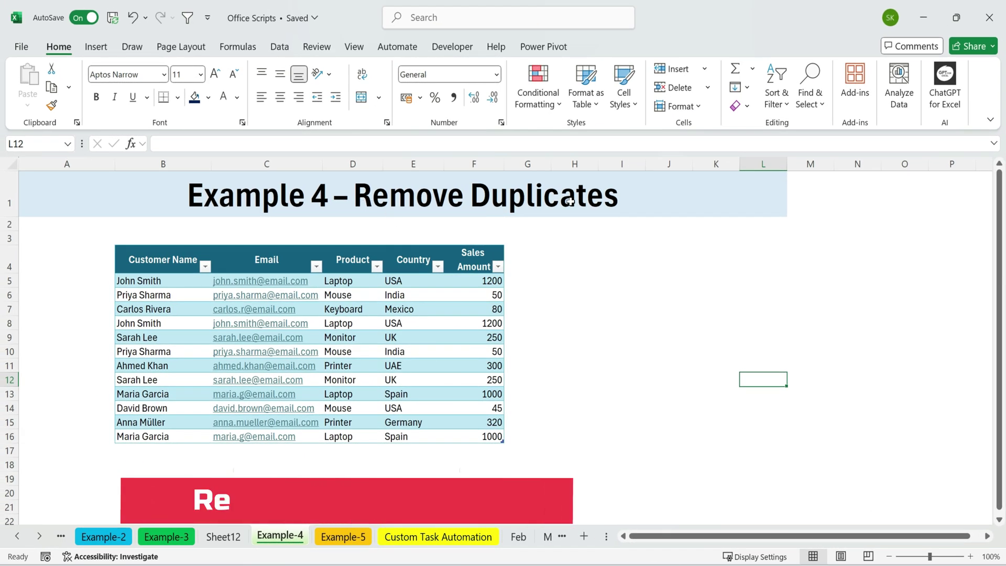
Mark duplicate rows 5 and 8, 16 and 13, 9 and 12, then select the whole table
click(9, 280)
ctrl+click(10, 322)
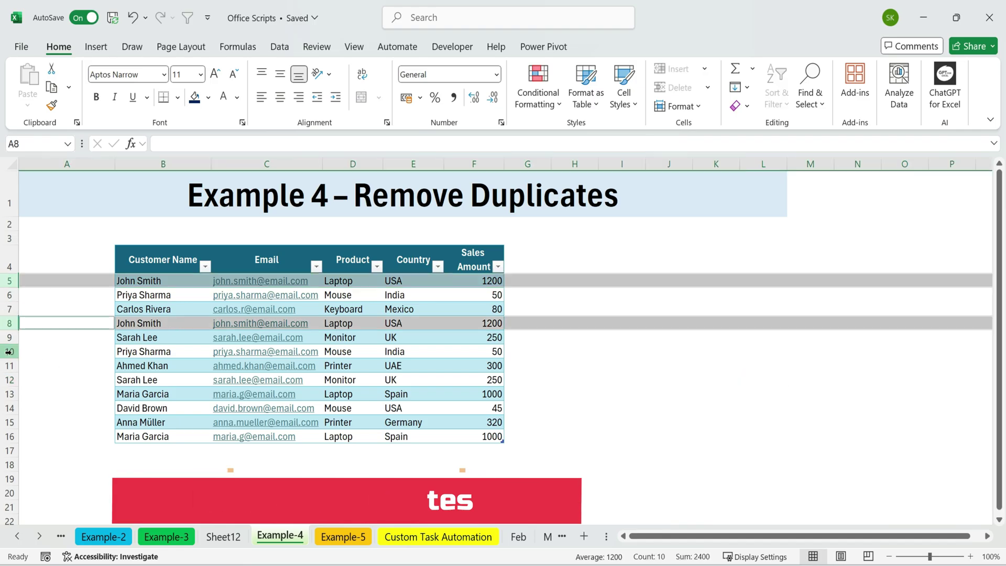
ctrl+click(10, 422)
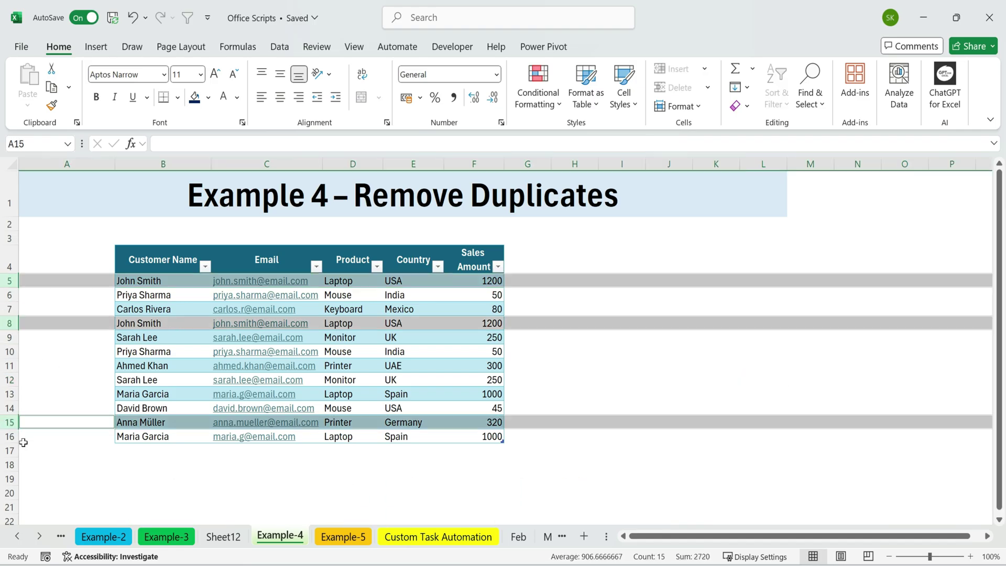
click(86, 450)
click(9, 422)
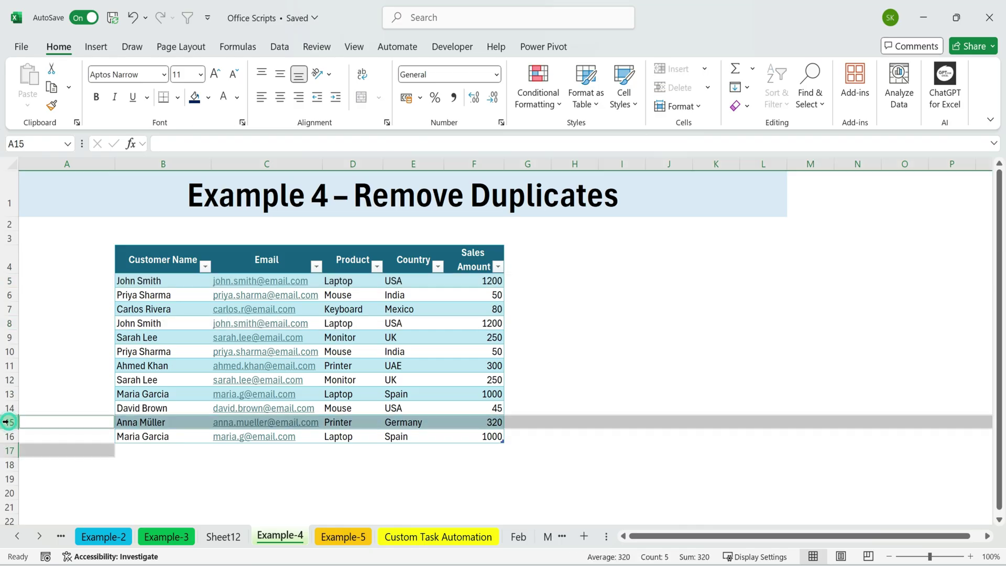
click(52, 464)
ctrl+click(9, 436)
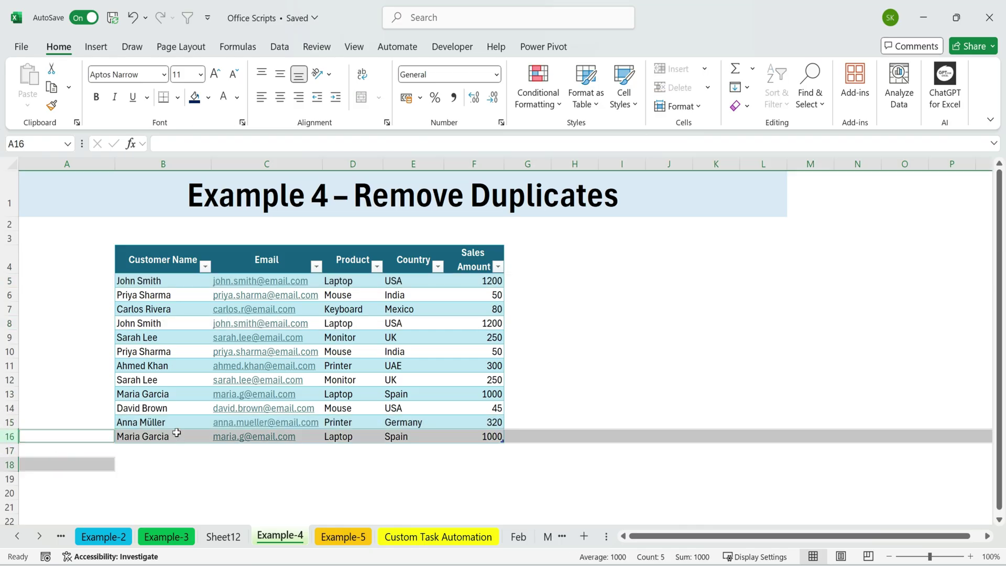
ctrl+click(15, 394)
ctrl+click(16, 337)
ctrl+click(15, 379)
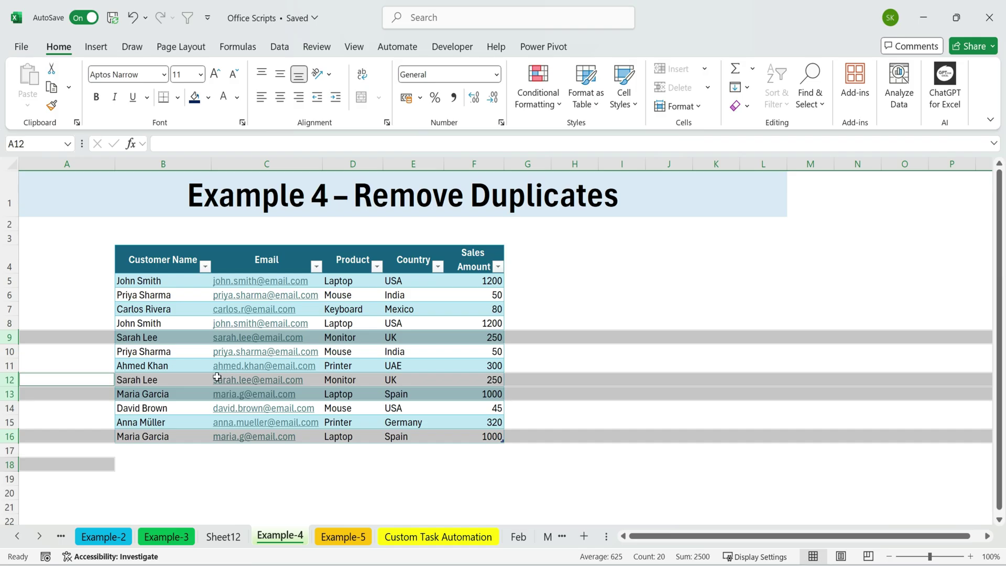
click(186, 352)
key(ctrl+a)
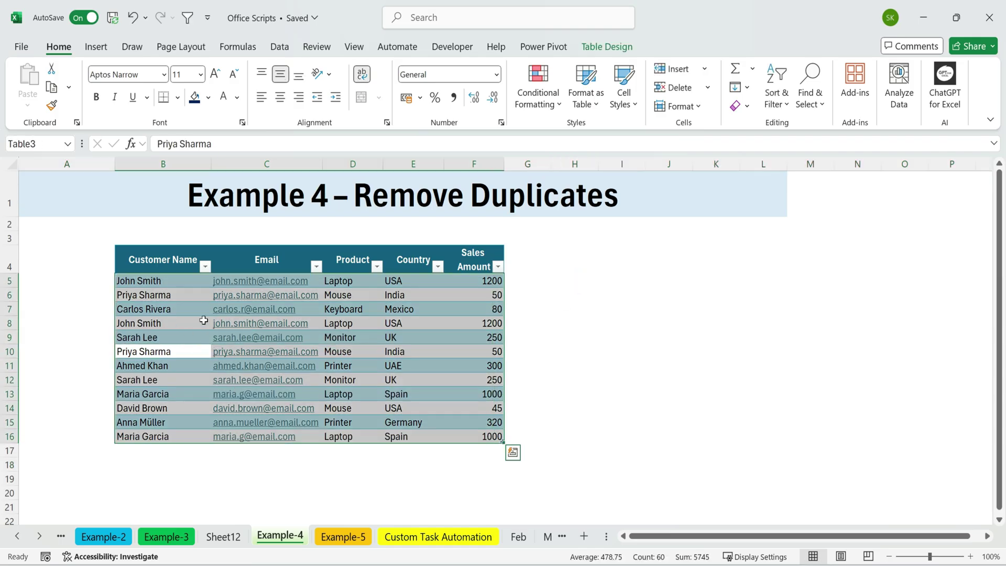
Open the Code Editor via All Scripts and scroll Samples down to Remove Duplicates
click(423, 46)
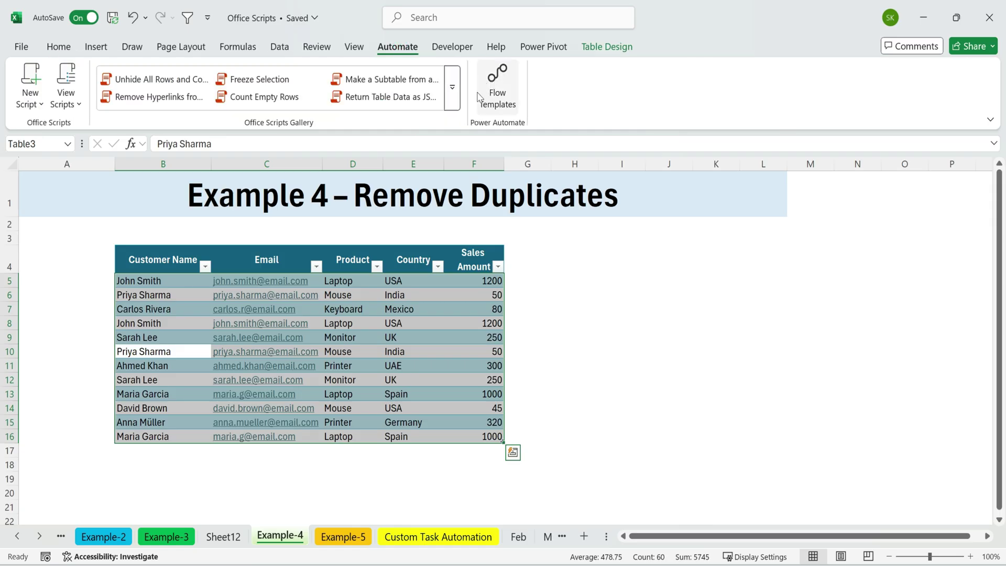
click(451, 92)
click(171, 178)
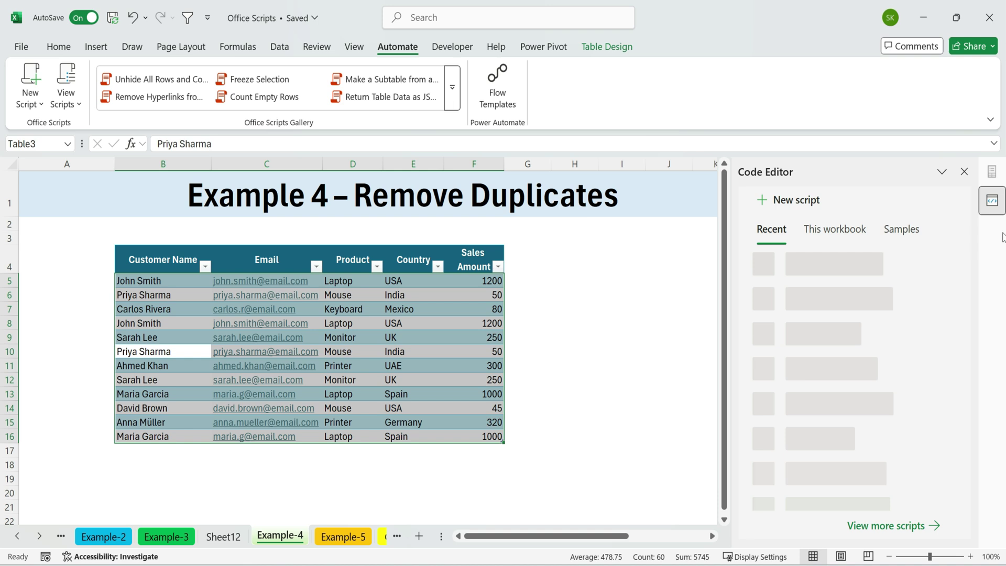
click(905, 231)
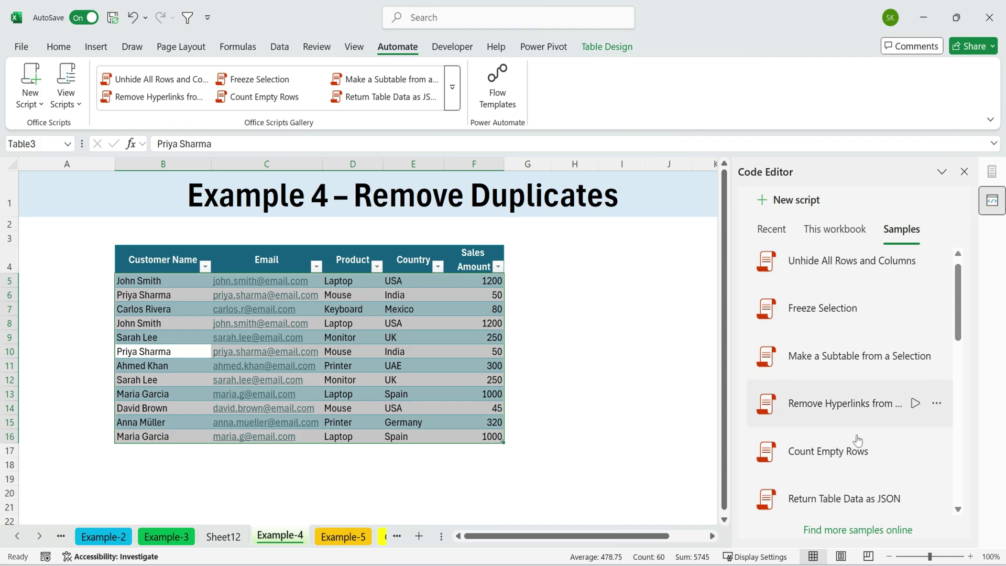
scroll(826, 442, down, 2)
scroll(859, 427, up, 1)
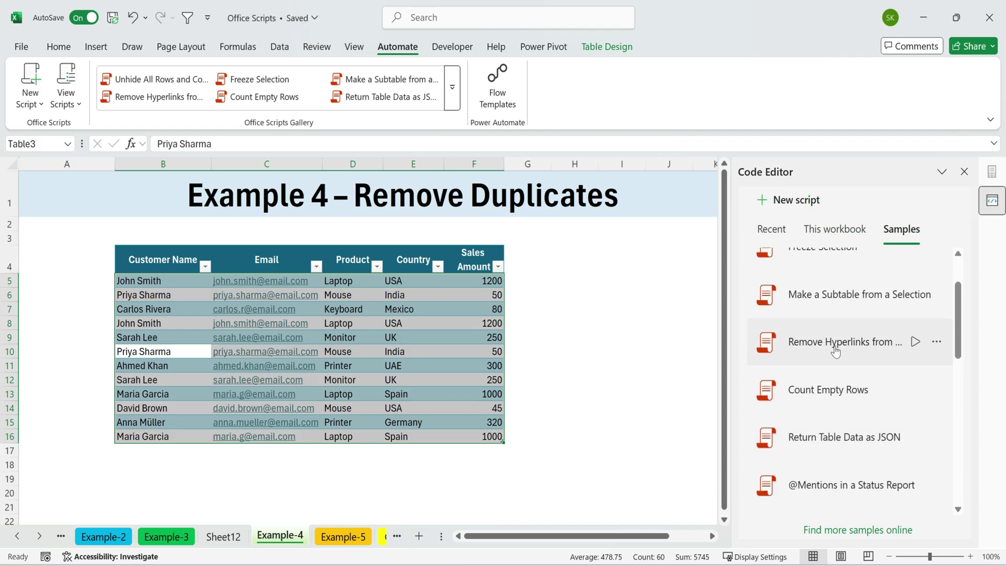
scroll(835, 351, down, 5)
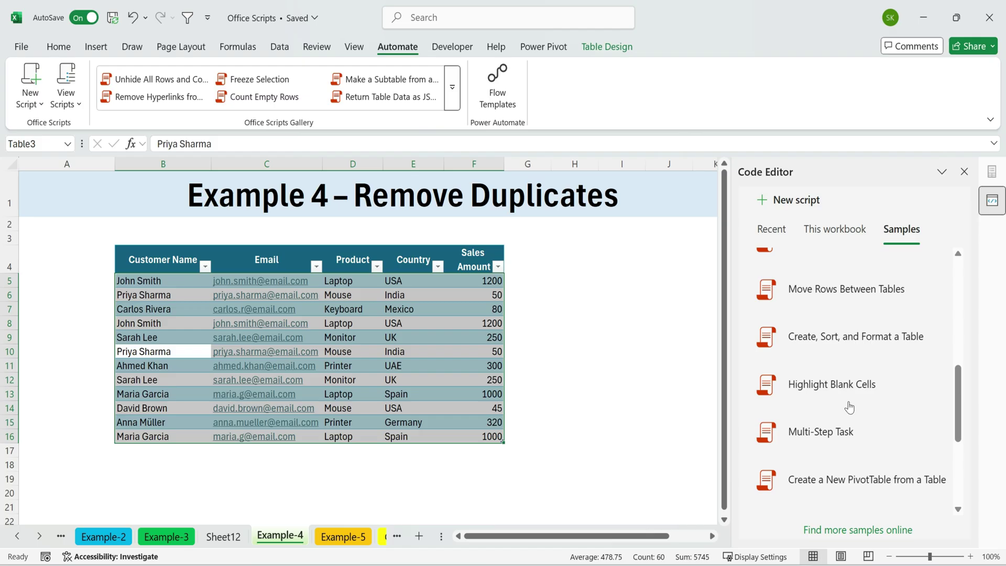
scroll(849, 407, down, 3)
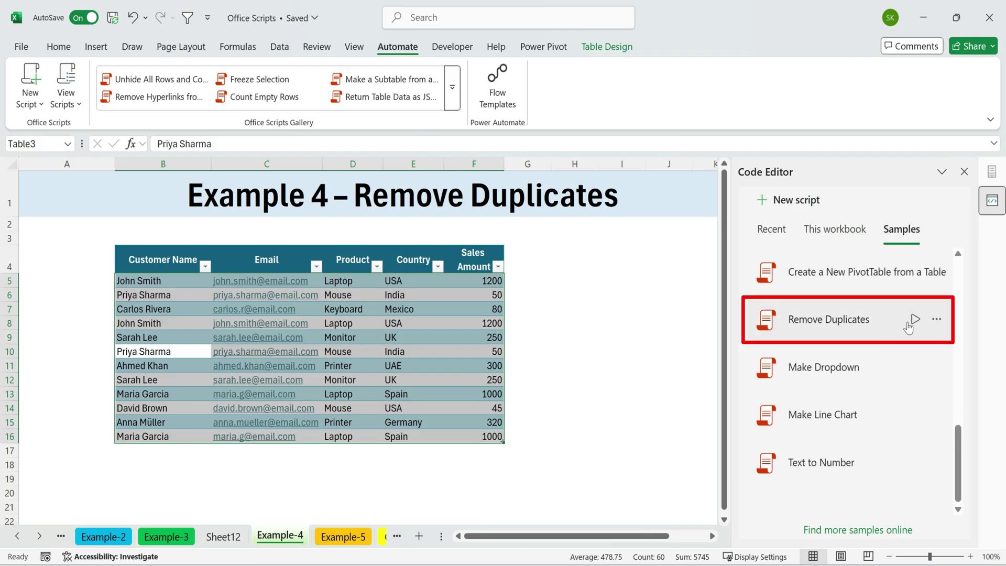
Run the Remove Duplicates sample, then select the four blank rows and the eight remaining data rows
click(914, 319)
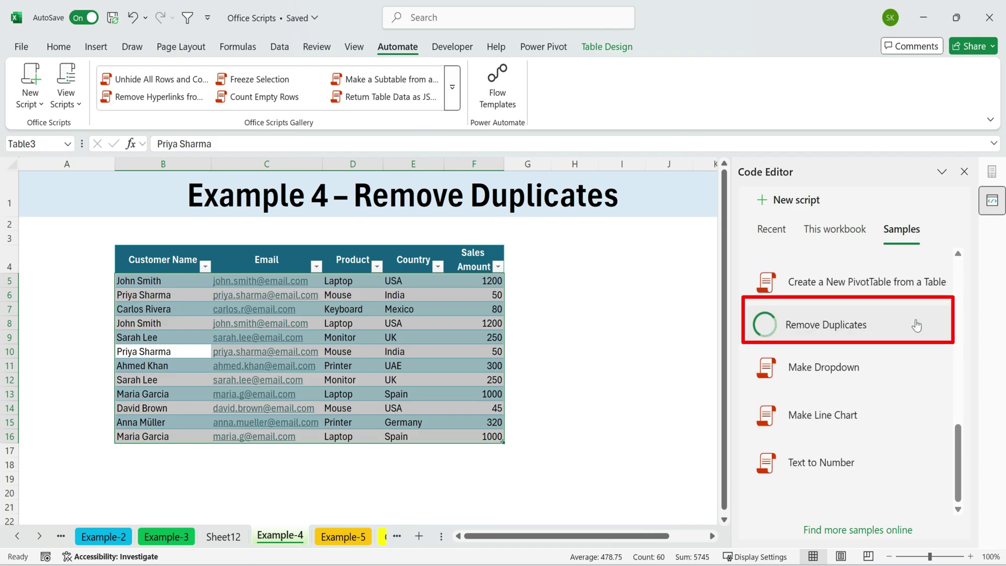
click(144, 401)
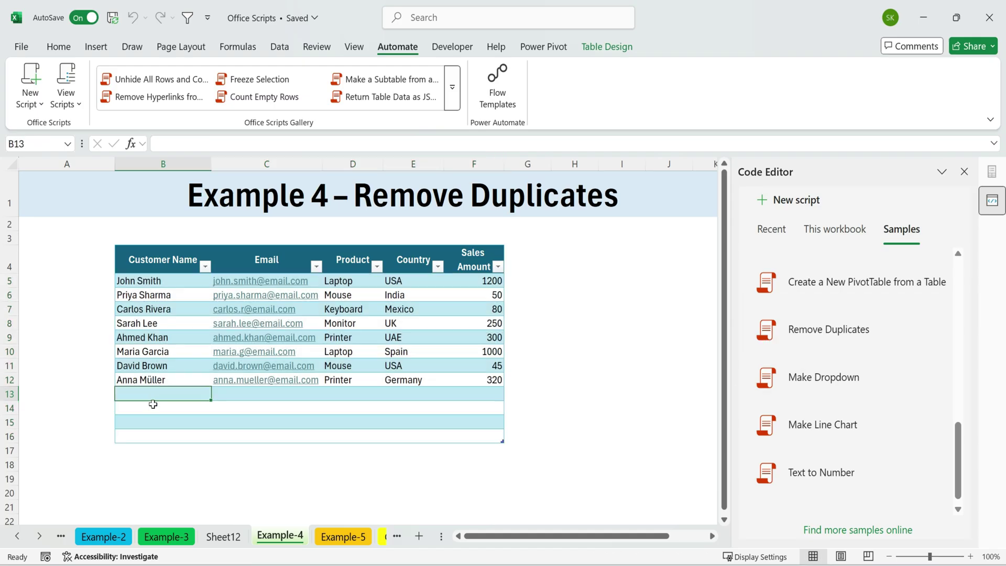
drag(162, 396, 505, 433)
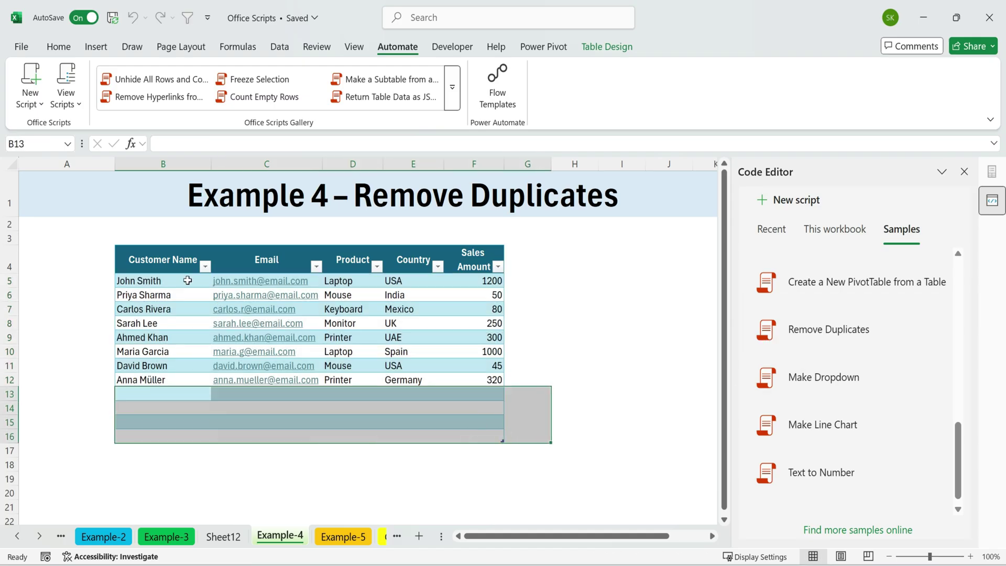
drag(188, 280, 494, 378)
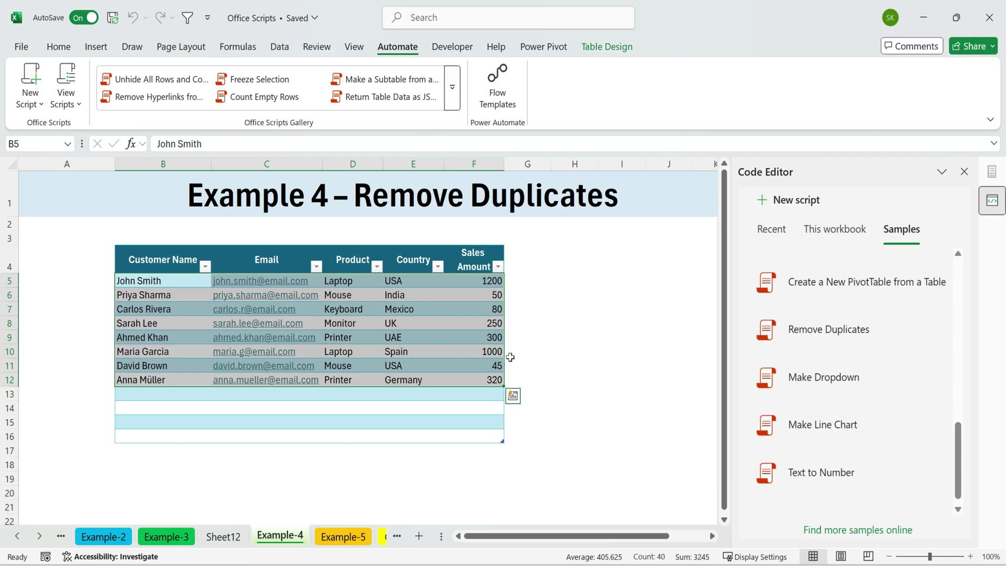
mouse_move(847, 397)
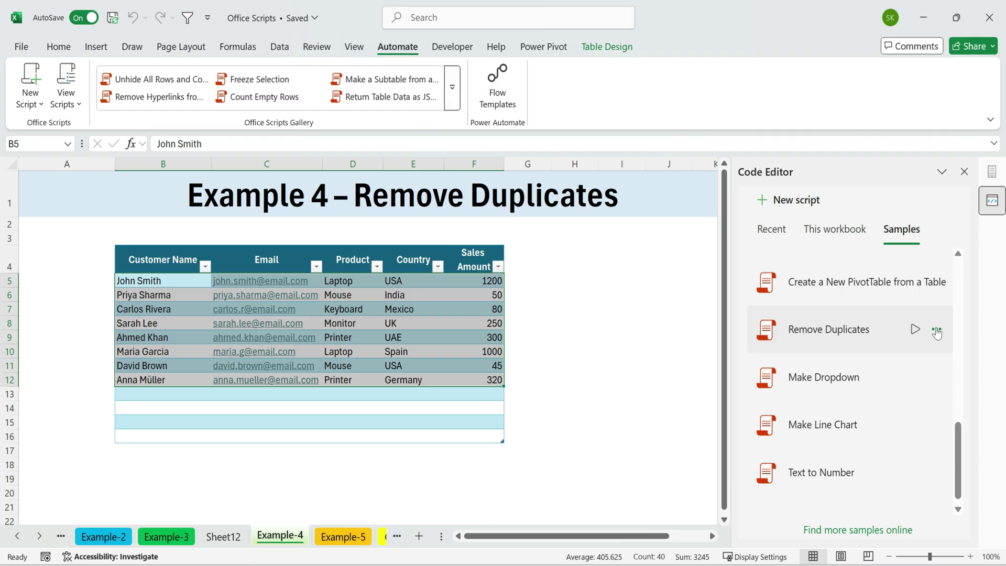
Review the Remove Duplicates code and save an editable copy named 'Remove Duplicates (1)'
click(936, 331)
click(877, 379)
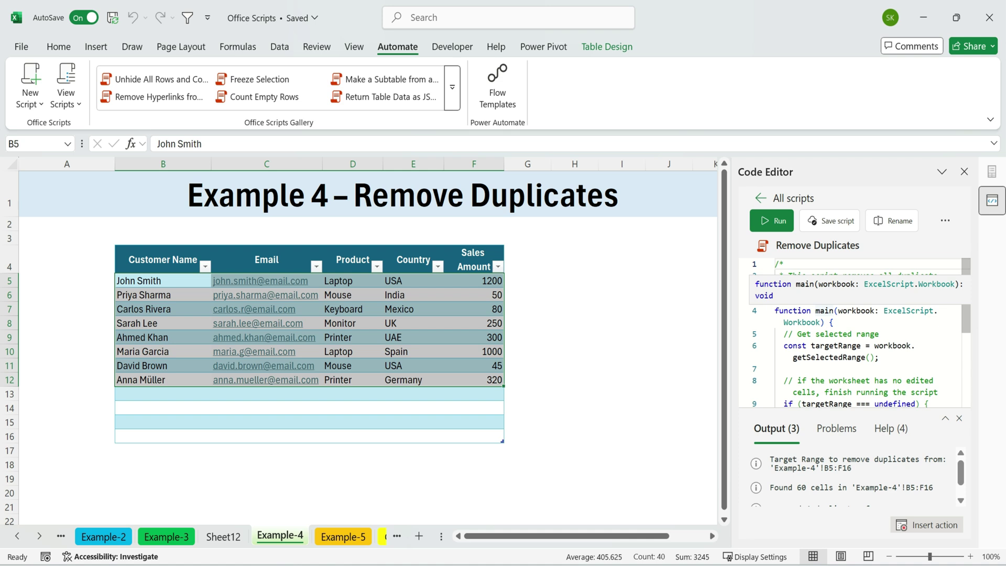
scroll(854, 335, down, 5)
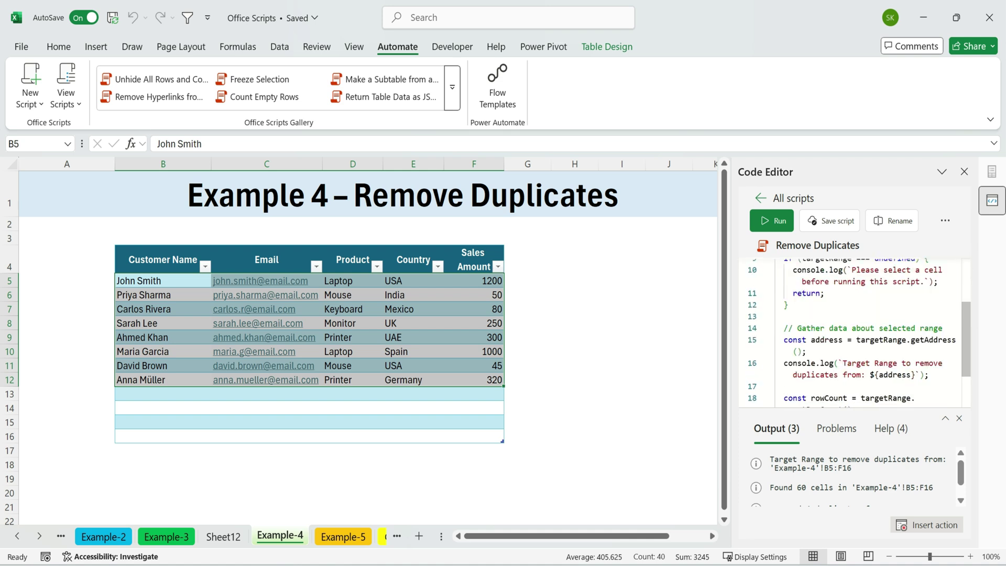
scroll(853, 335, up, 3)
click(944, 220)
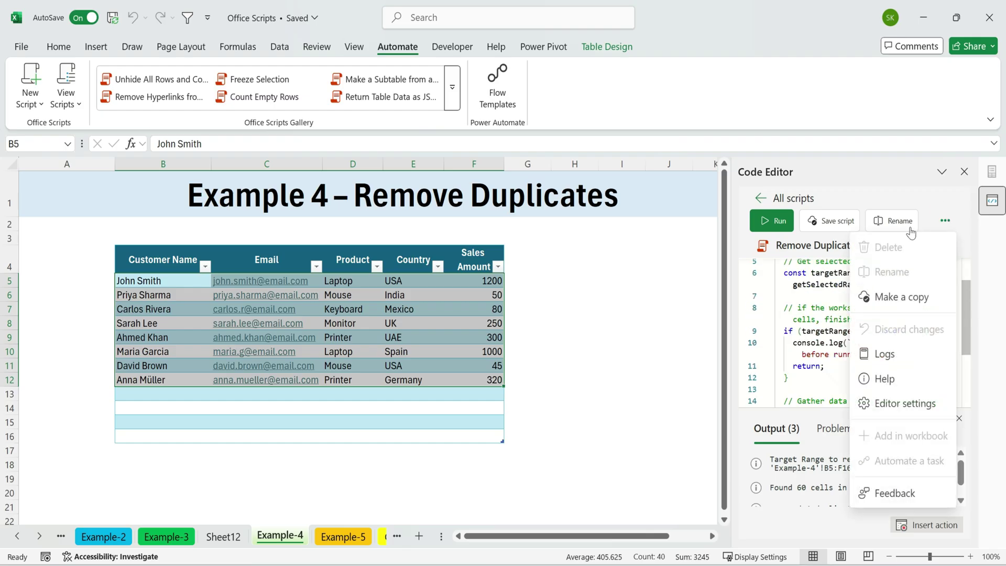
click(830, 220)
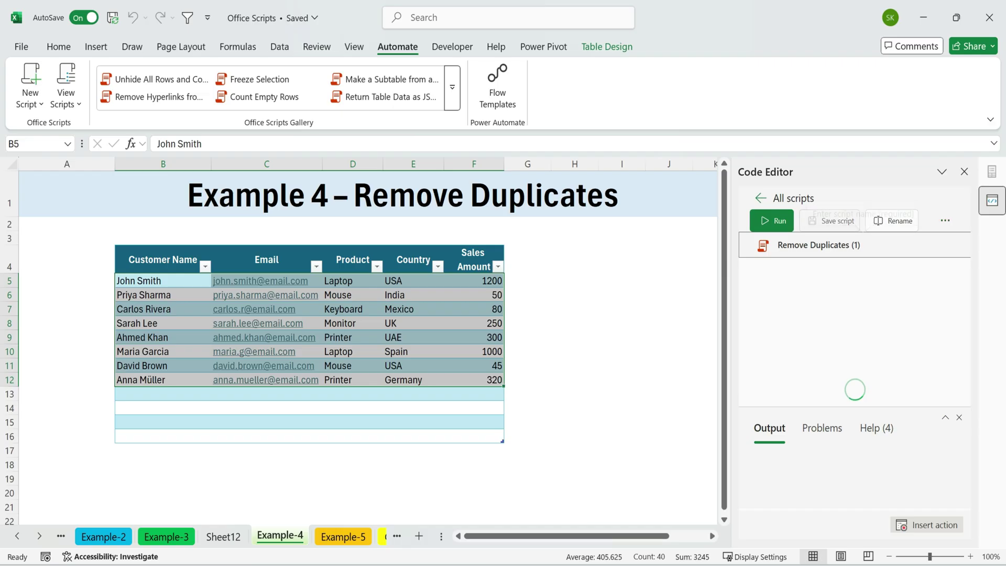
click(894, 221)
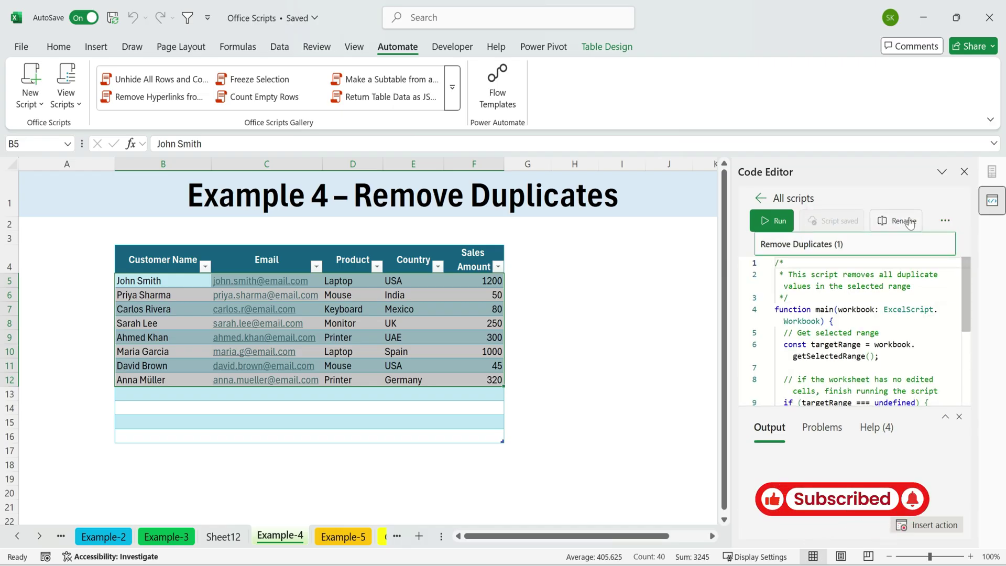
click(760, 198)
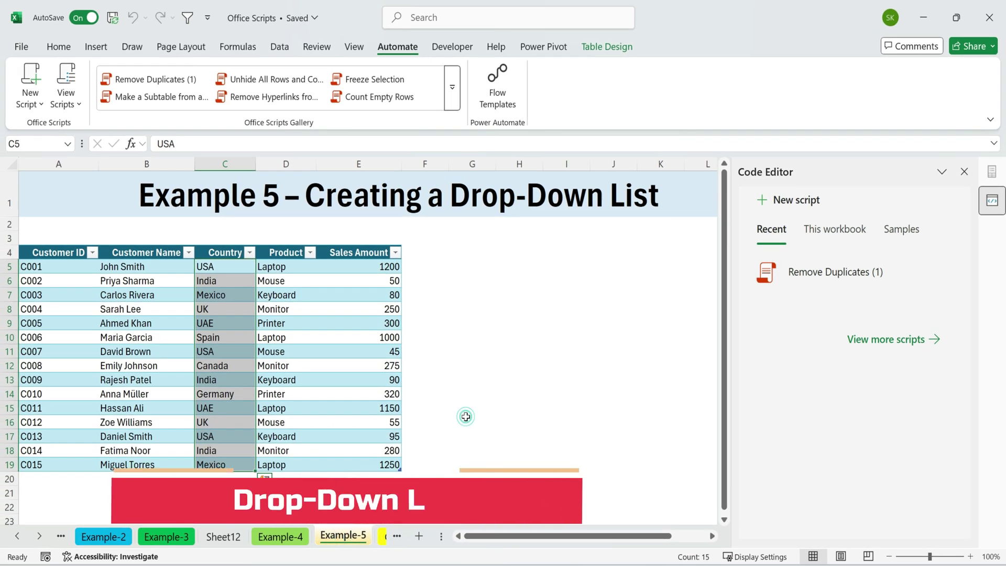
Select the Country values C5:C19, from USA to the bottom of the column
click(466, 416)
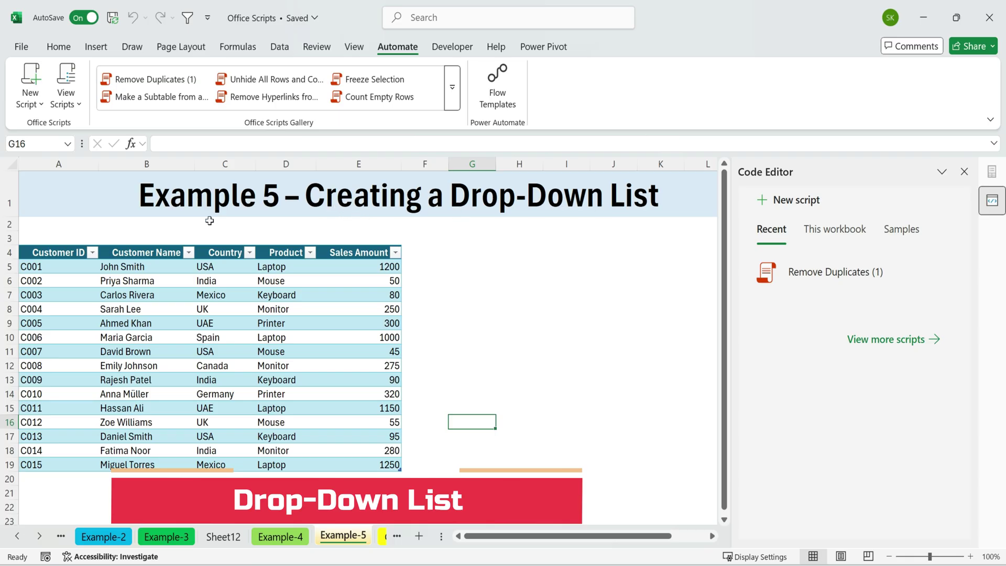
drag(68, 250, 372, 465)
click(519, 379)
drag(207, 266, 214, 337)
click(230, 265)
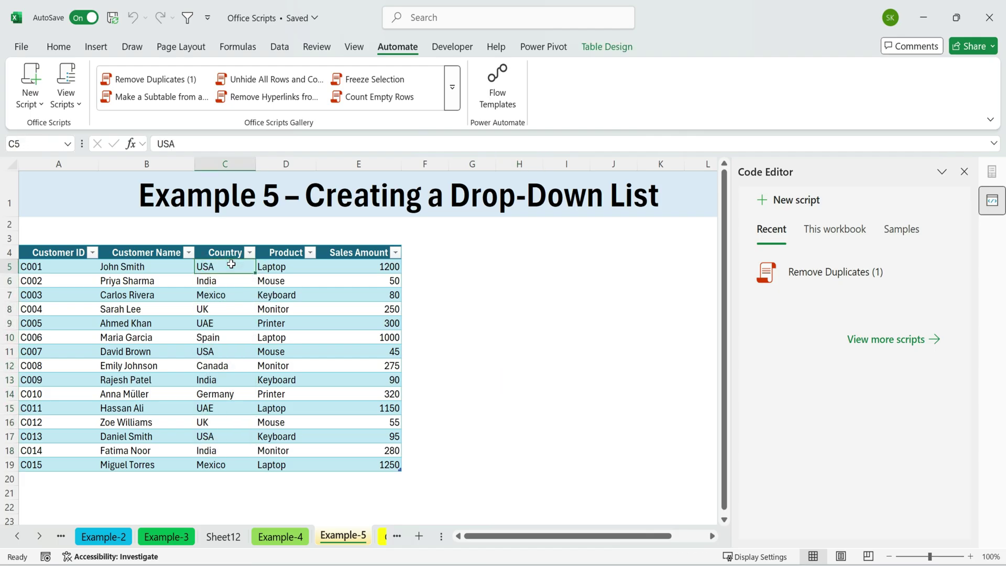
key(ctrl+shift+Down)
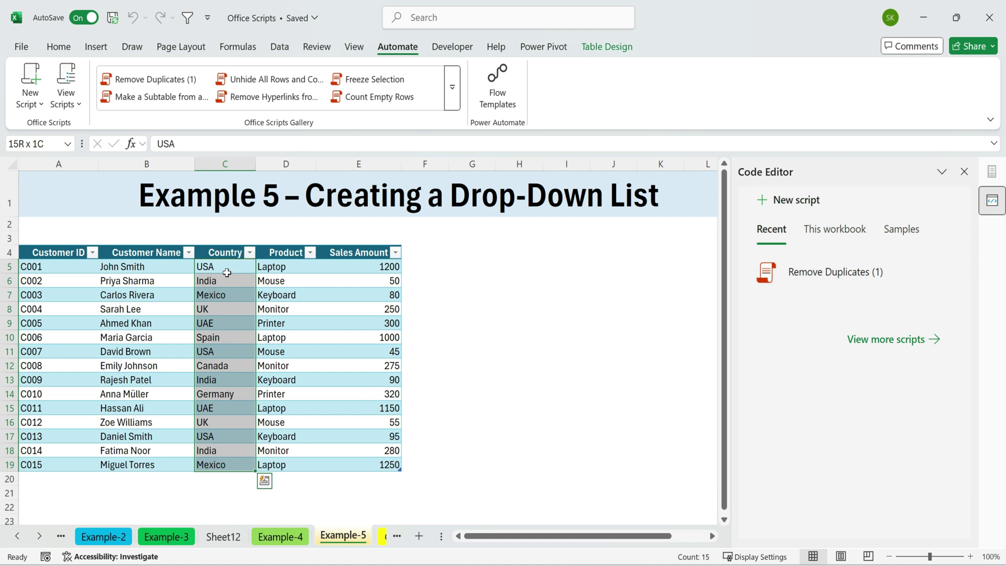
Run the Make Dropdown sample on the selected countries
click(899, 229)
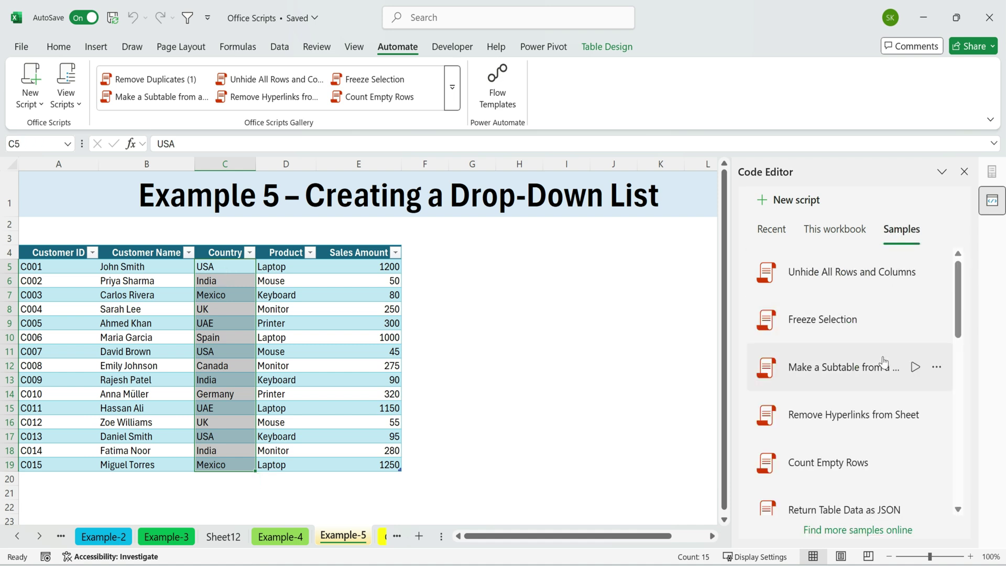
scroll(887, 401, down, 5)
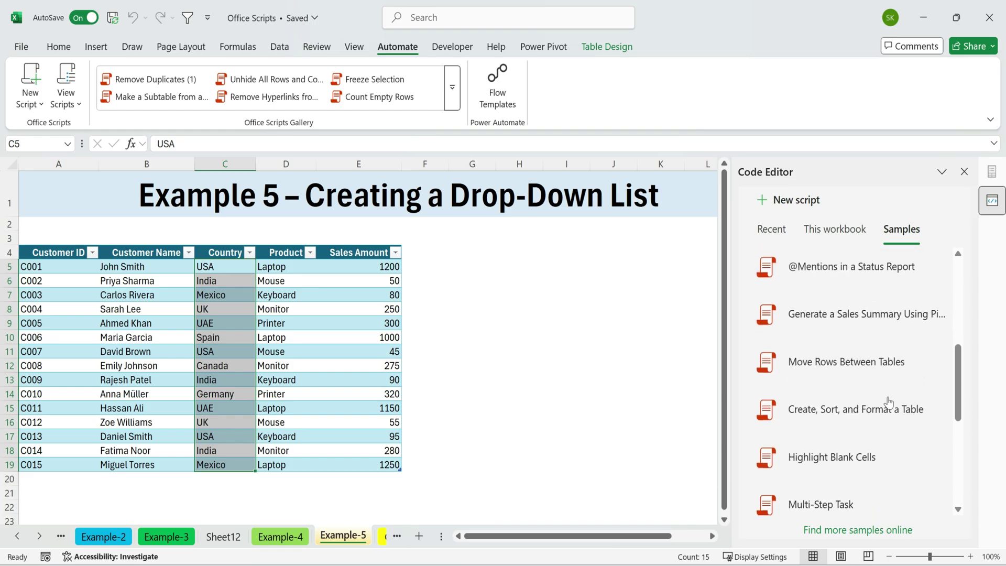
scroll(888, 402, down, 5)
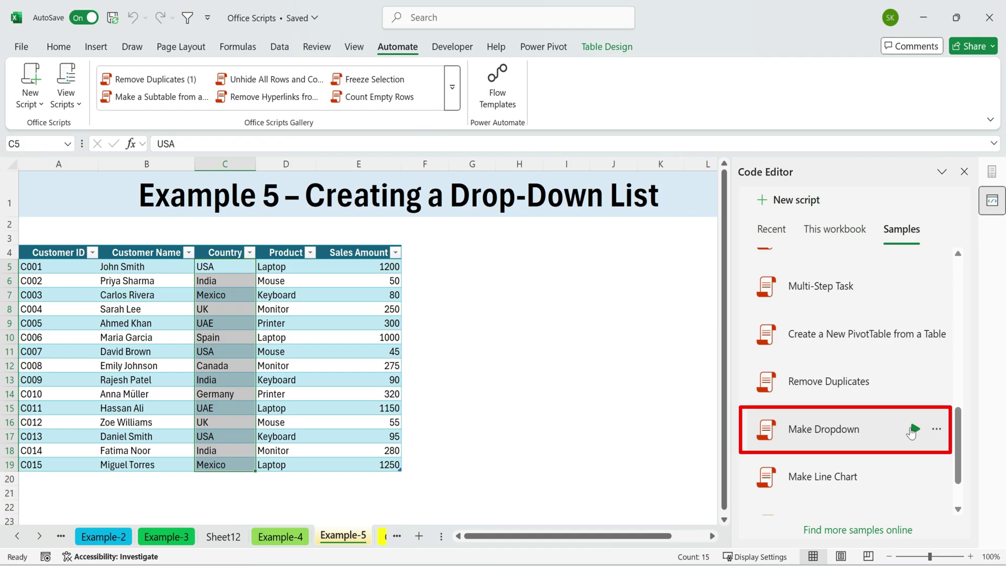
click(914, 430)
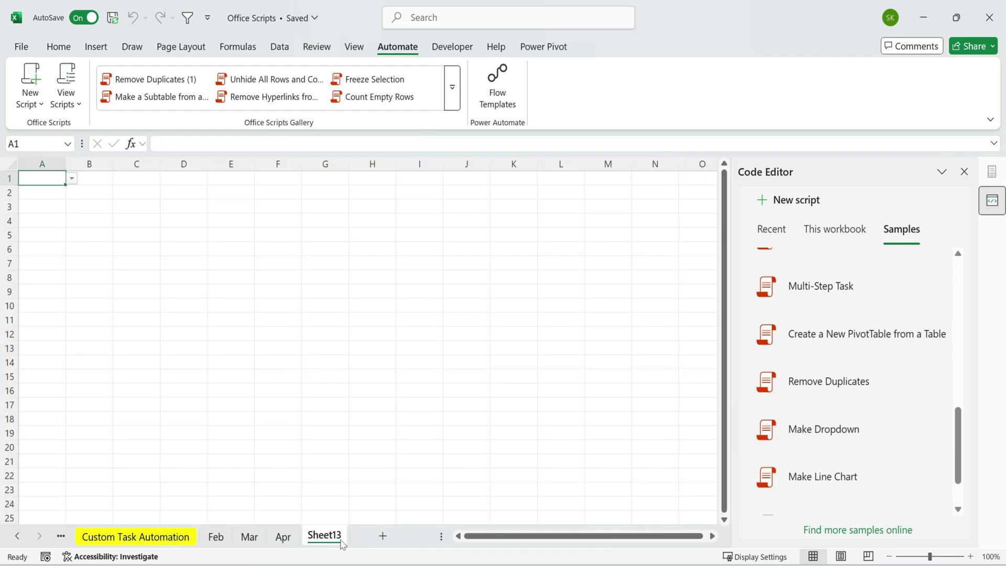
Try the new drop-down in Sheet13 A1, choosing Canada before settling on UK
click(72, 178)
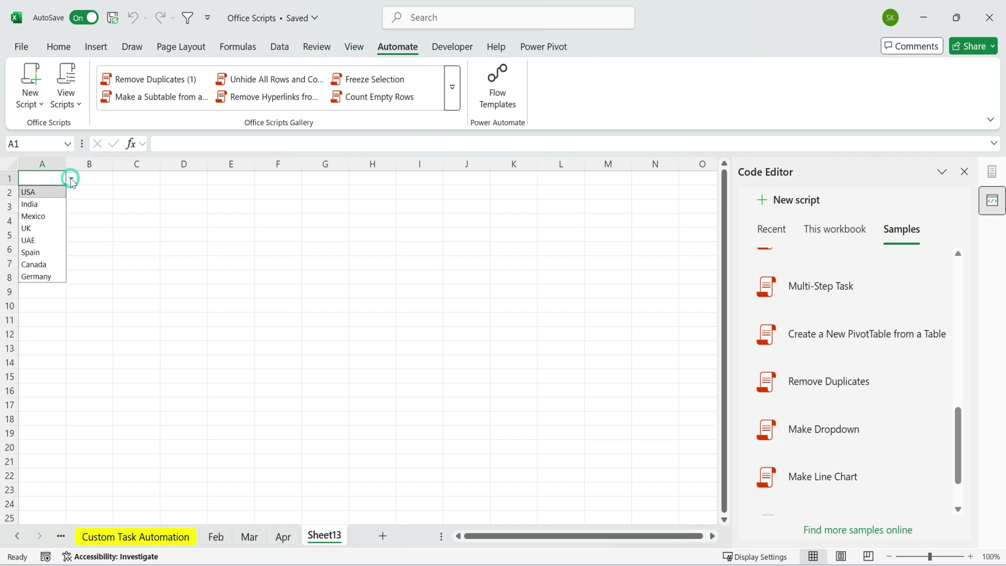
click(32, 227)
click(71, 178)
click(55, 266)
click(72, 178)
click(41, 227)
mouse_move(55, 184)
mouse_down()
mouse_move(62, 207)
mouse_move(55, 178)
mouse_up()
Copy the UK drop-down from A1 and paste it into Example-5 cell G4
key(ctrl+c)
click(61, 535)
click(87, 536)
click(477, 255)
key(ctrl+v)
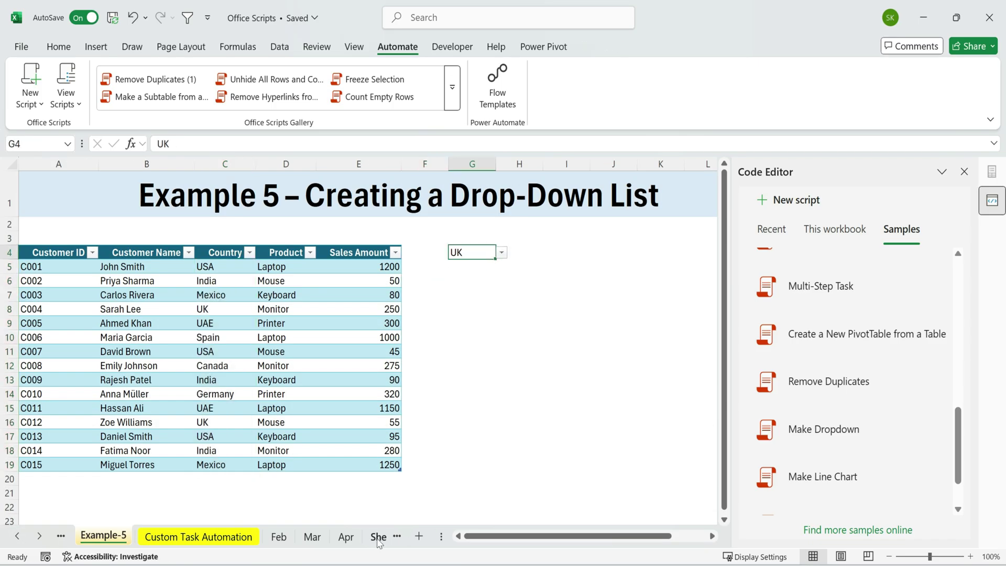
Review the Make Dropdown code and save it as 'Make Dropdown (1)'
mouse_move(814, 447)
click(936, 430)
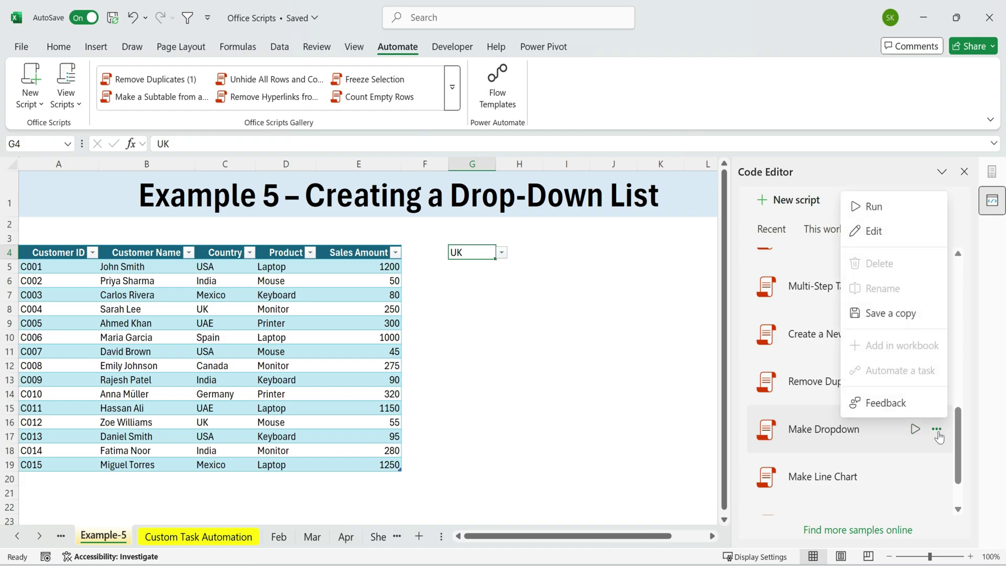
click(897, 231)
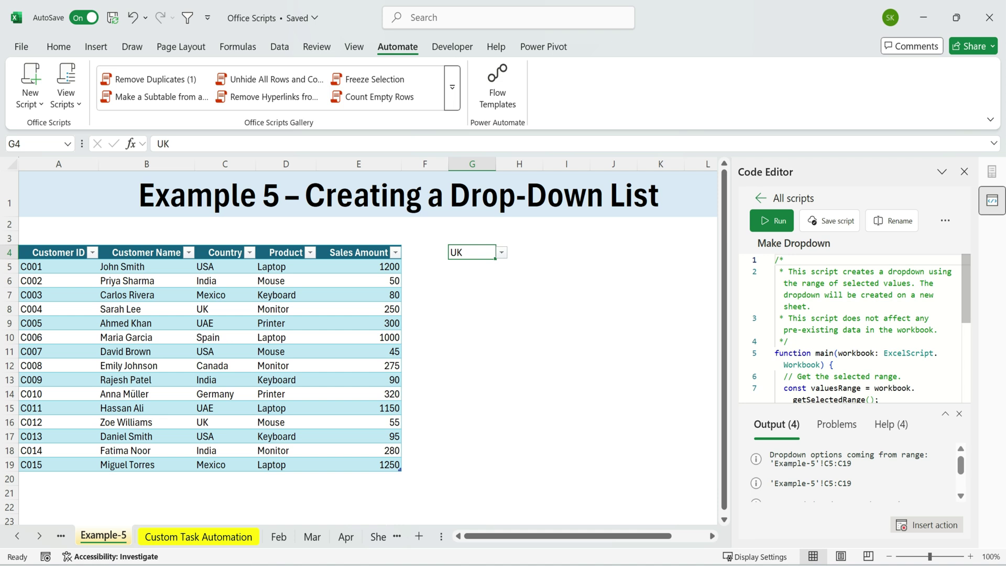
scroll(854, 330, down, 5)
scroll(854, 330, up, 5)
scroll(853, 330, down, 10)
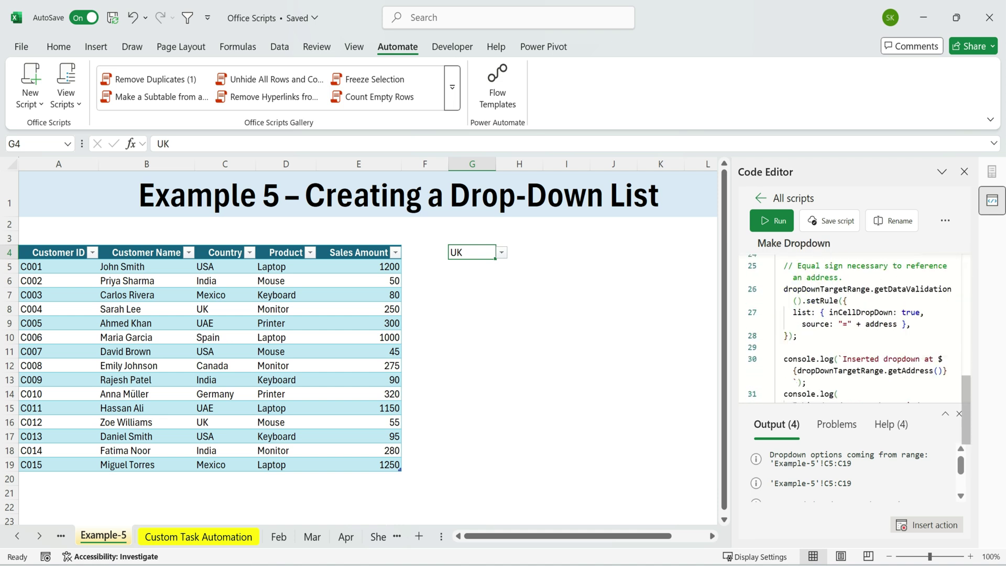
scroll(854, 330, down, 3)
scroll(854, 330, up, 1)
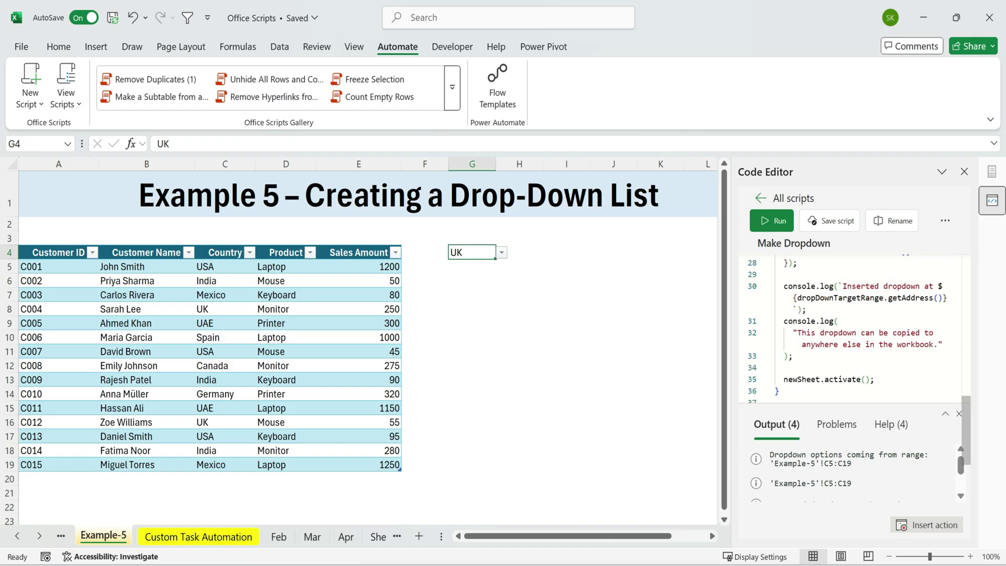
click(835, 221)
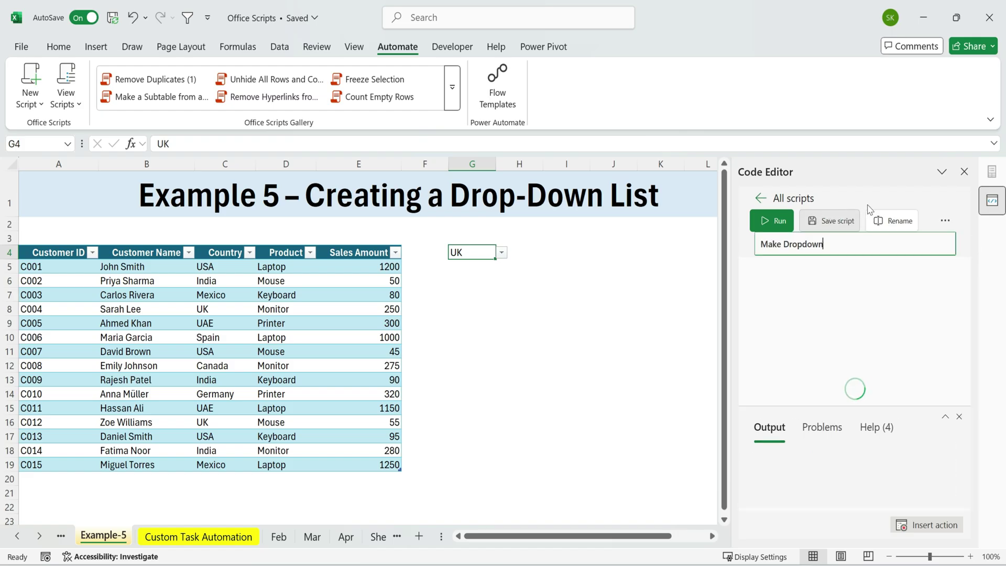
click(760, 199)
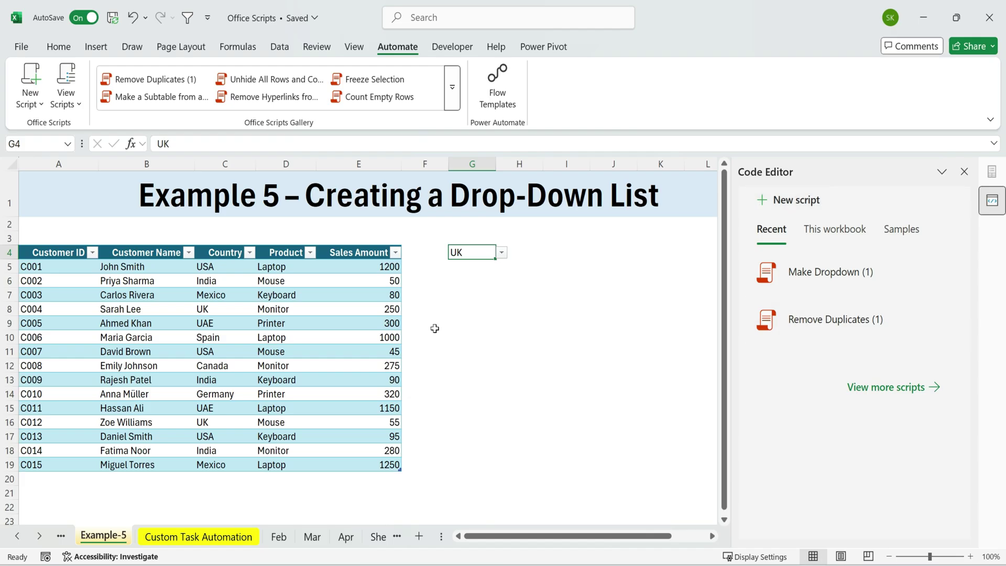
Browse the sample scripts, then go to the Custom Task Automation sheet with Country and January figures
click(513, 390)
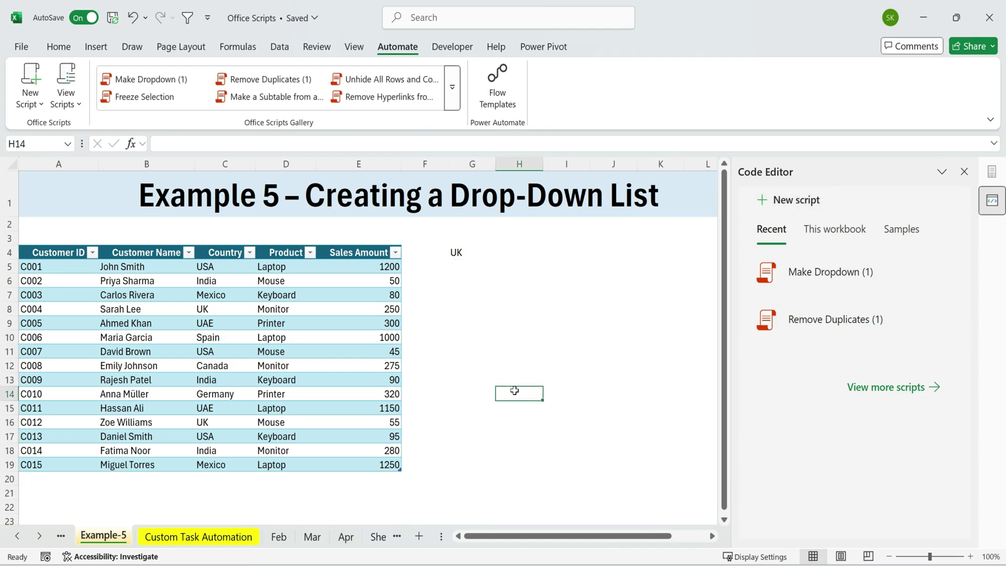
click(901, 232)
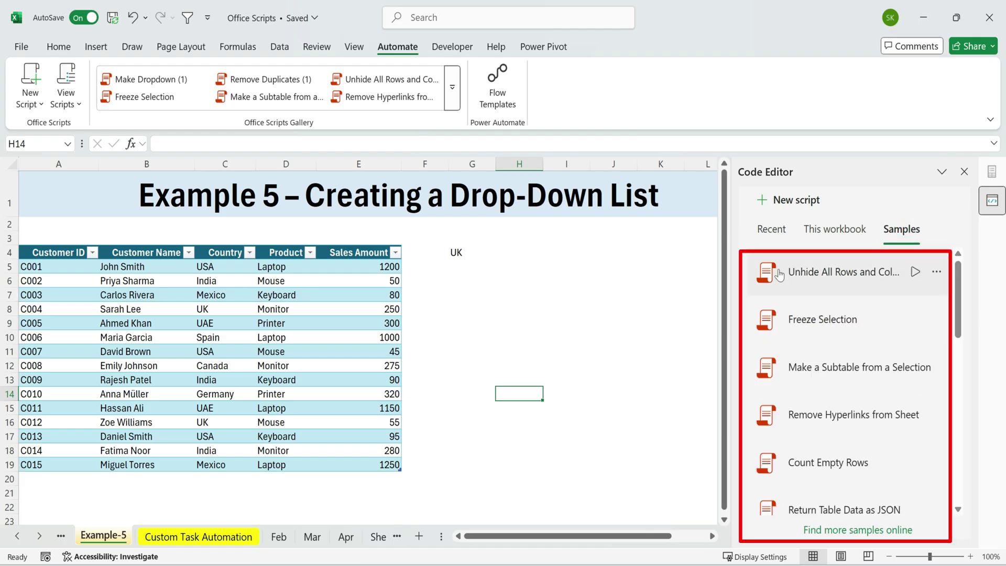
scroll(837, 349, down, 6)
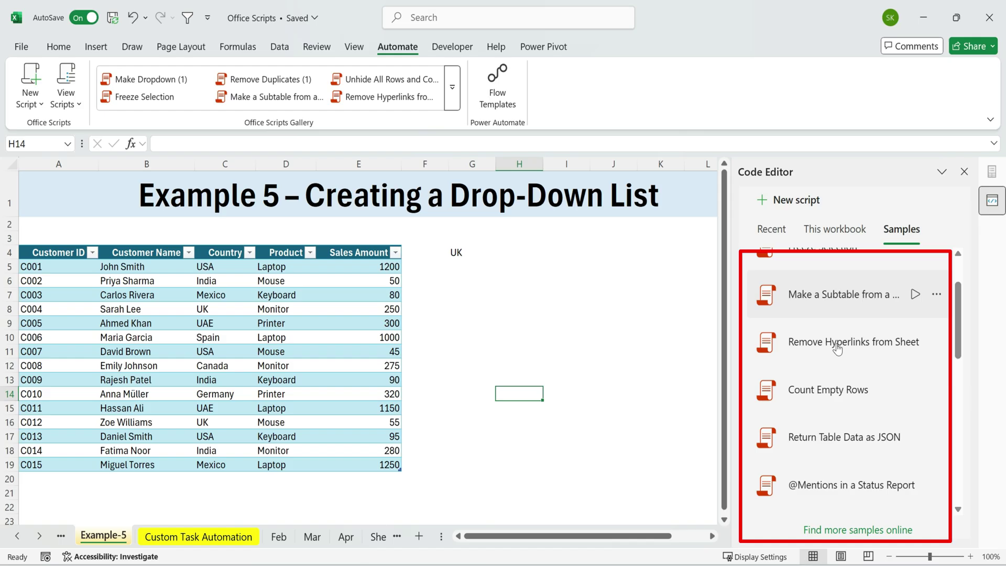
scroll(836, 348, down, 6)
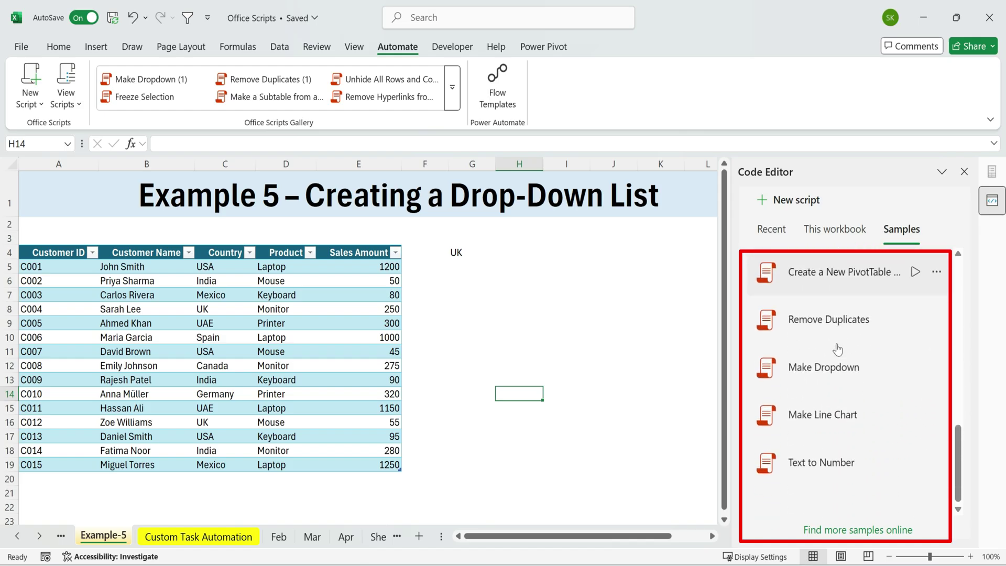
scroll(837, 348, up, 10)
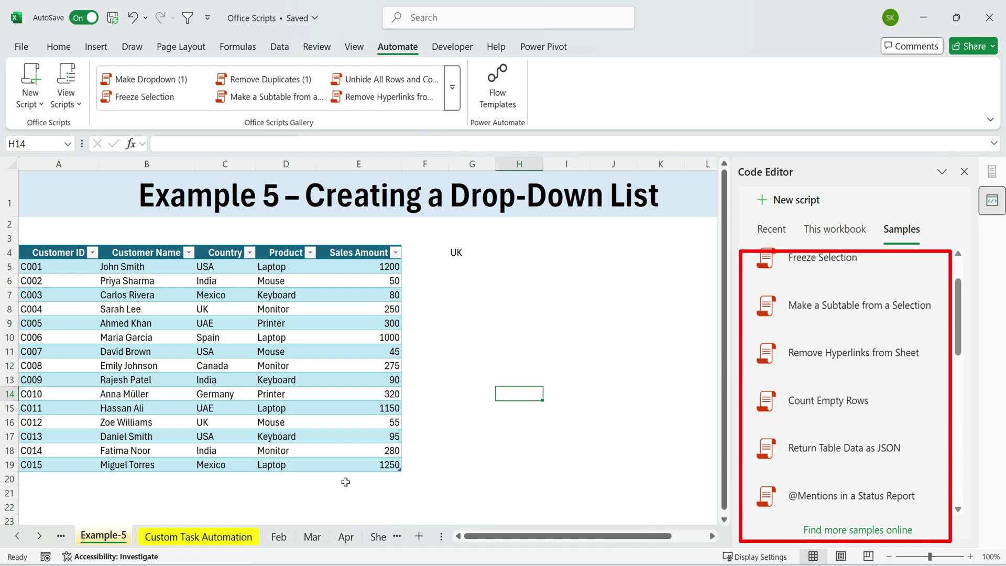
click(199, 538)
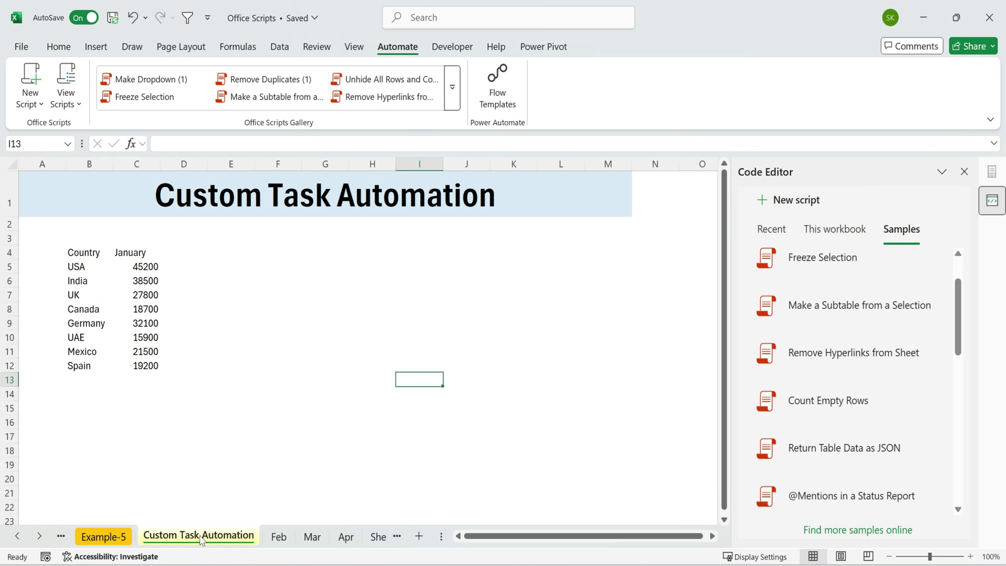
click(288, 309)
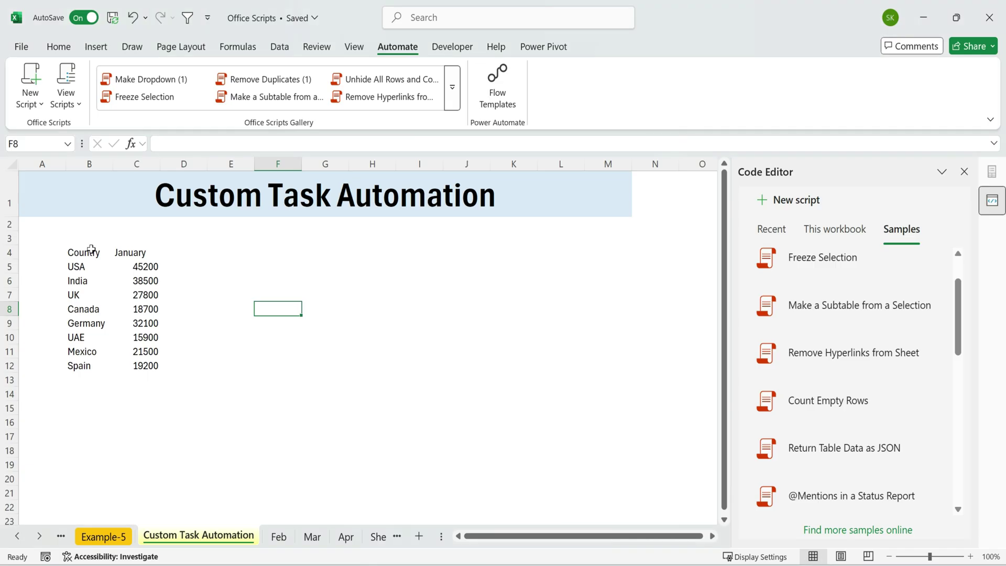
drag(87, 253, 95, 347)
click(220, 322)
drag(102, 256, 154, 366)
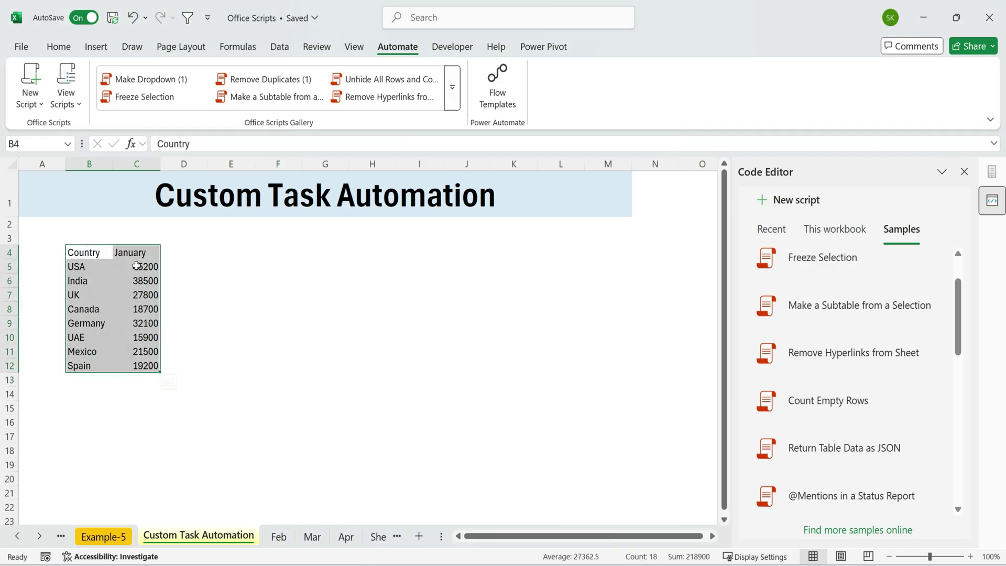
drag(142, 253, 150, 346)
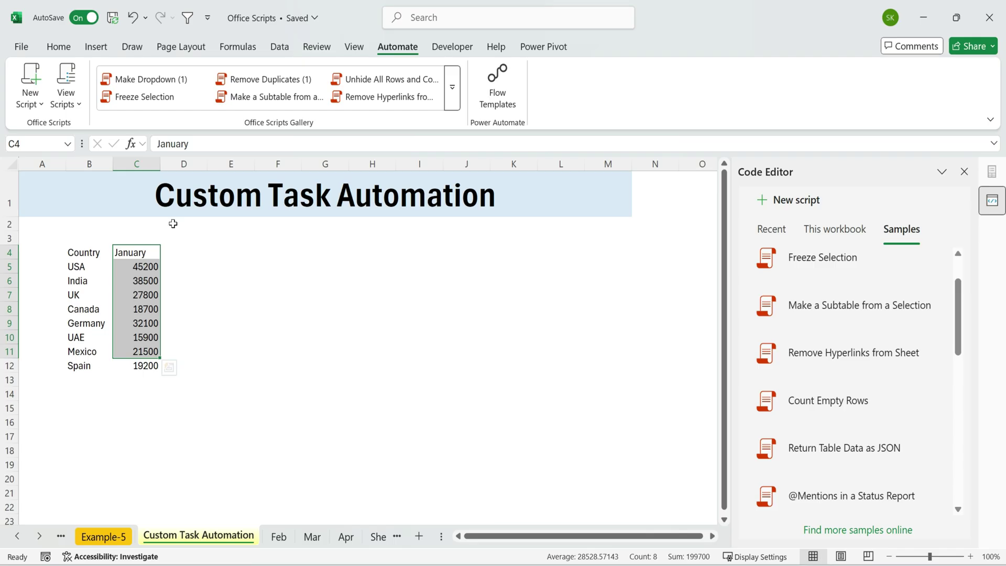
Start recording actions as a new Office Script
click(49, 106)
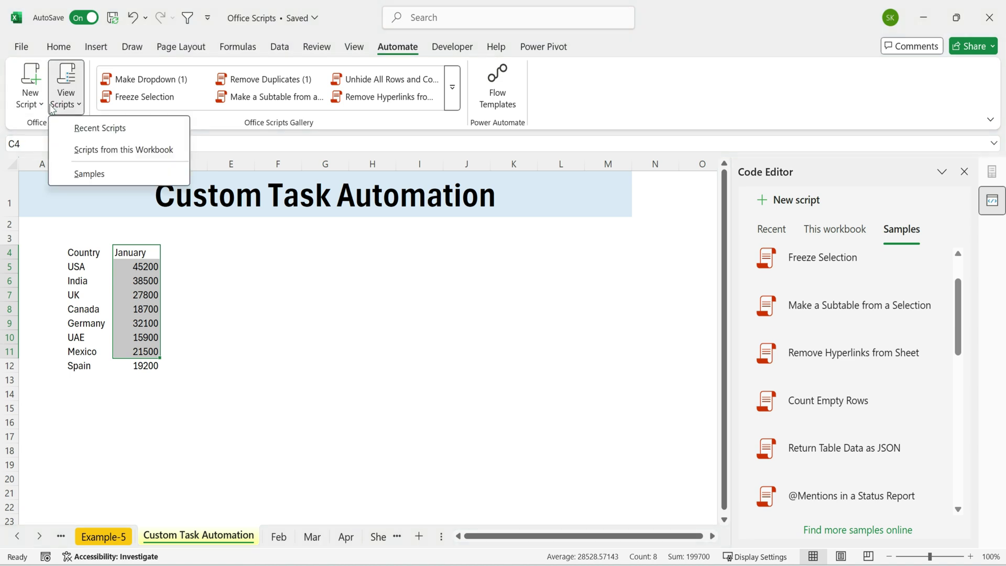
click(40, 104)
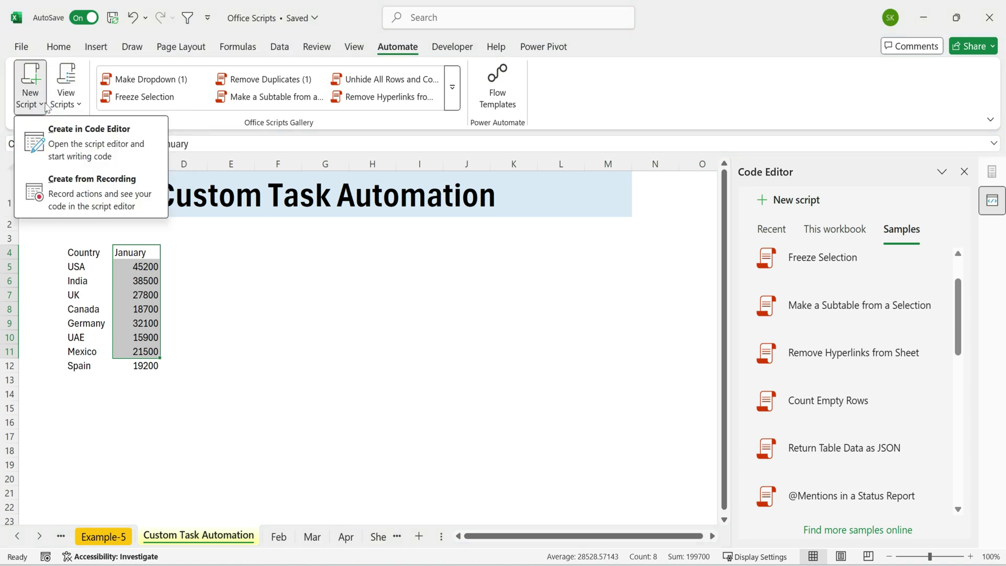
click(86, 183)
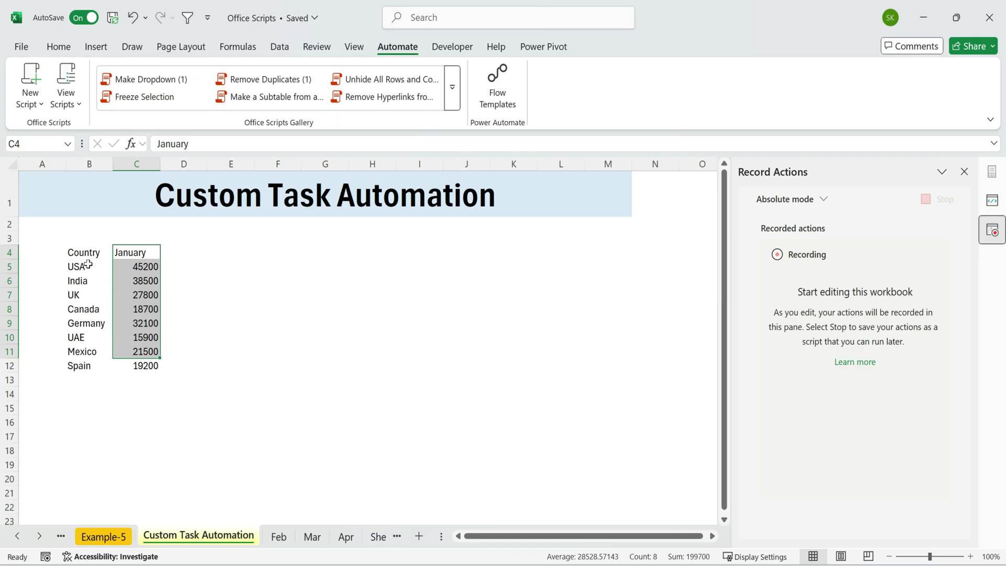
Give header cells B4:C4 a #002060 navy fill with bold white text
drag(88, 253, 141, 253)
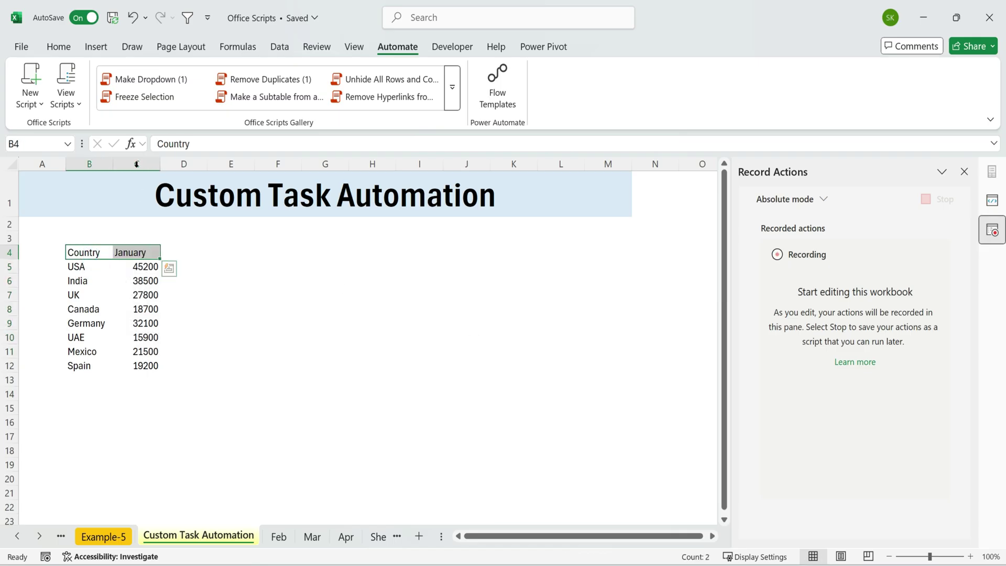
click(57, 46)
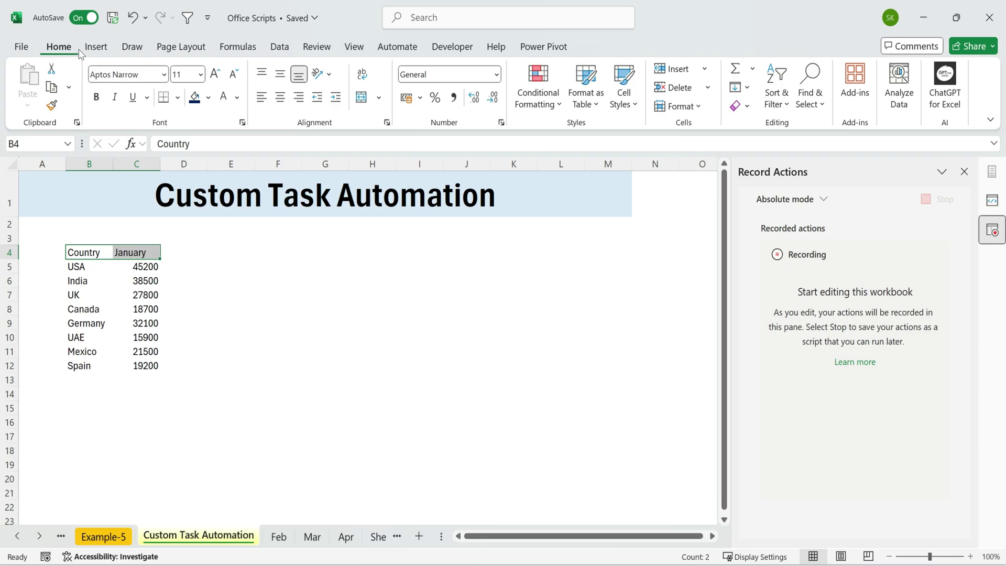
click(208, 97)
click(349, 317)
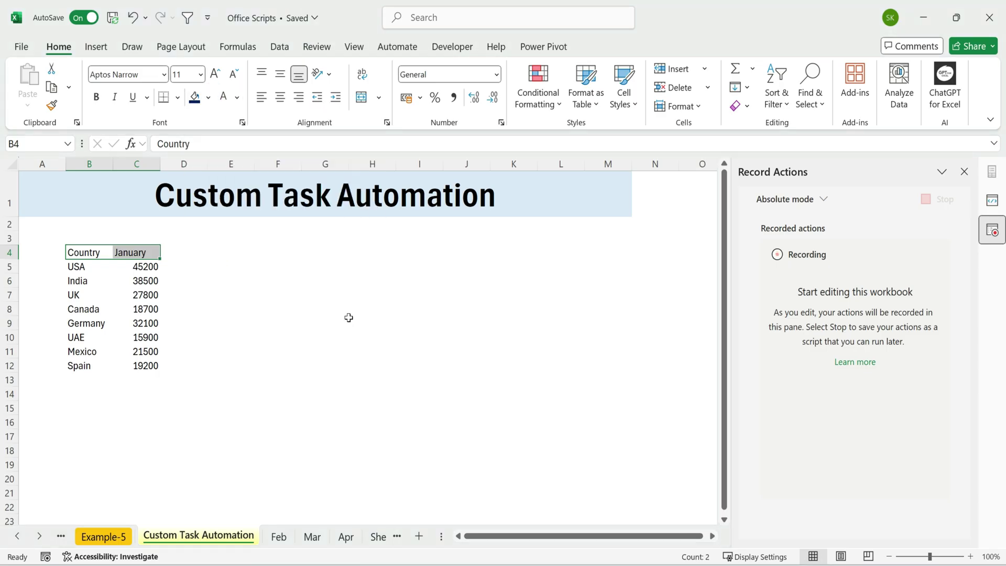
click(224, 98)
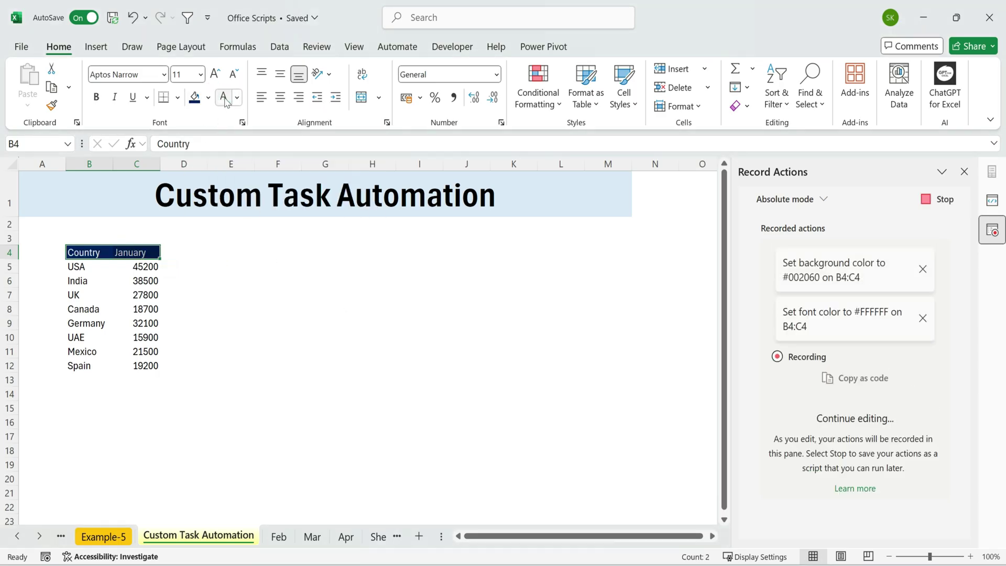
click(97, 98)
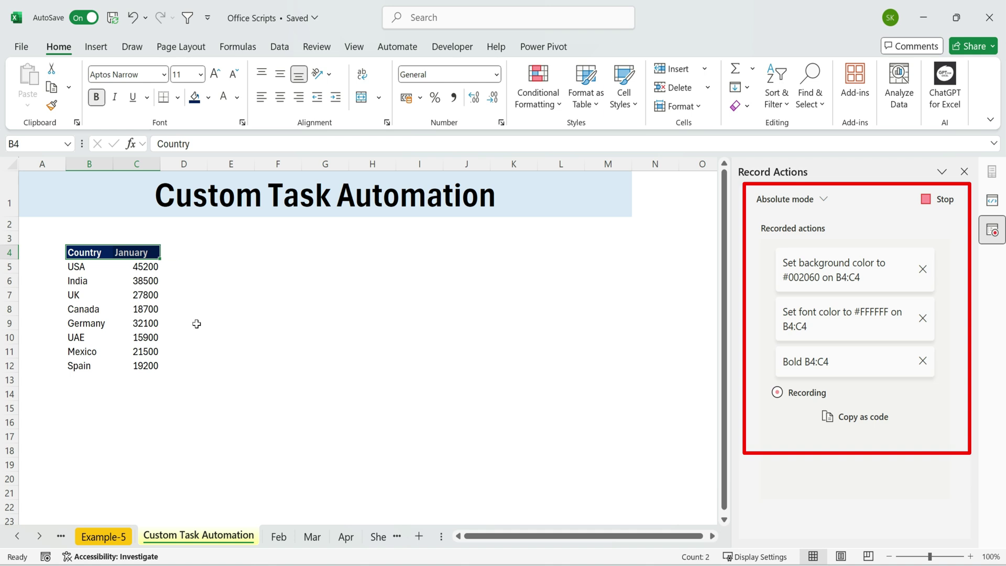
drag(144, 266, 146, 373)
Format January figures C5:C12 as Number with a 1000 separator and 0 decimal places
key(ctrl+1)
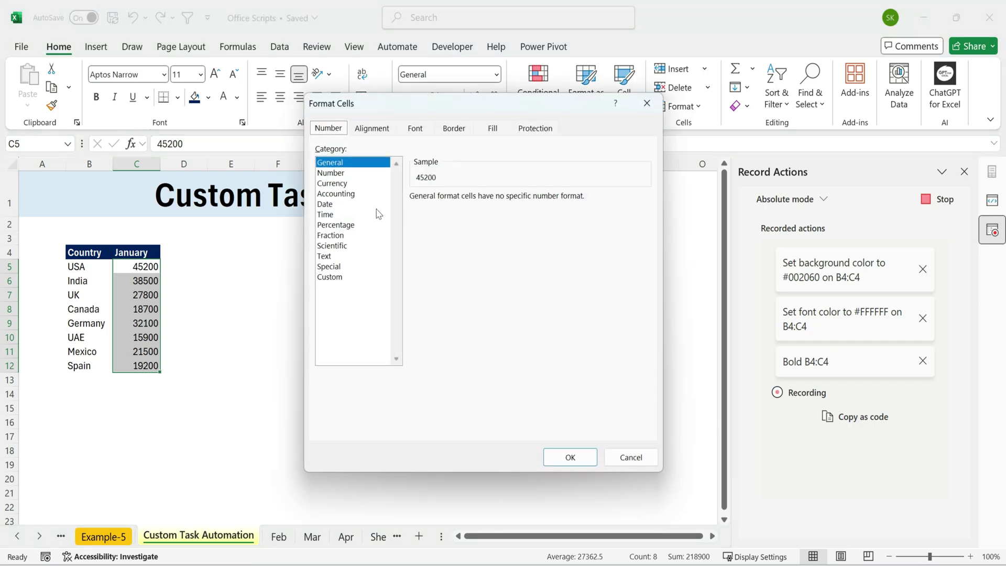
click(342, 174)
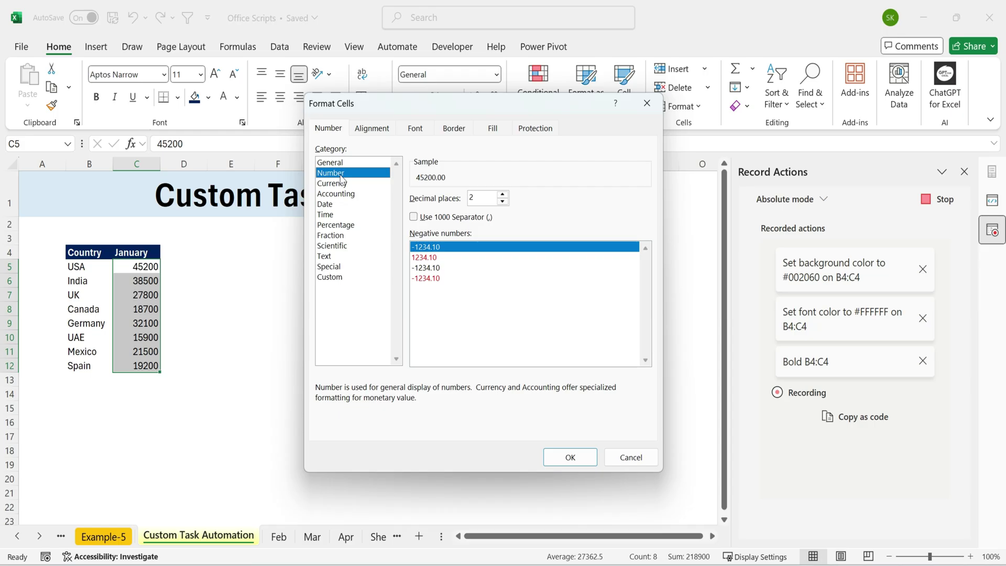
click(455, 268)
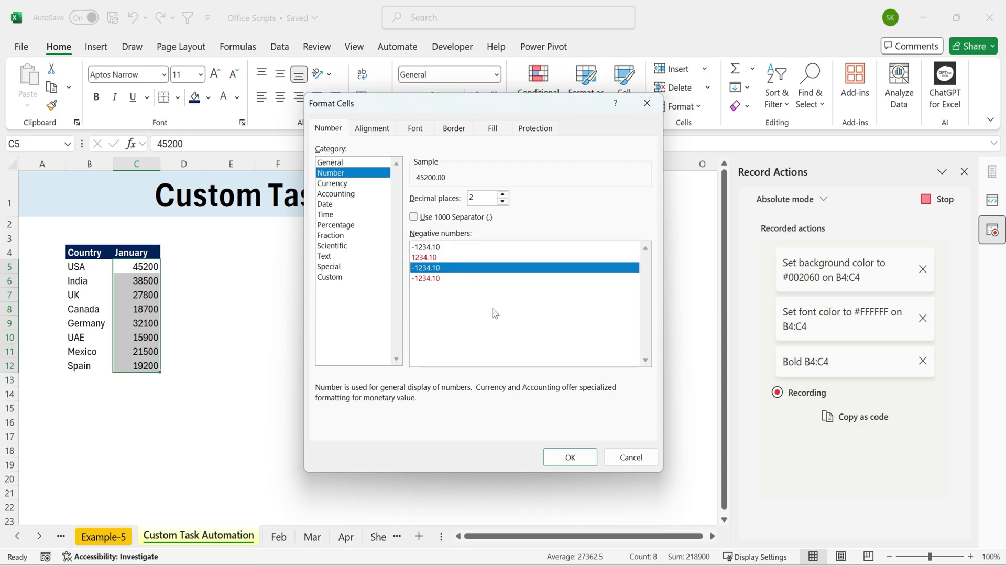
click(413, 216)
click(502, 201)
click(502, 200)
click(570, 457)
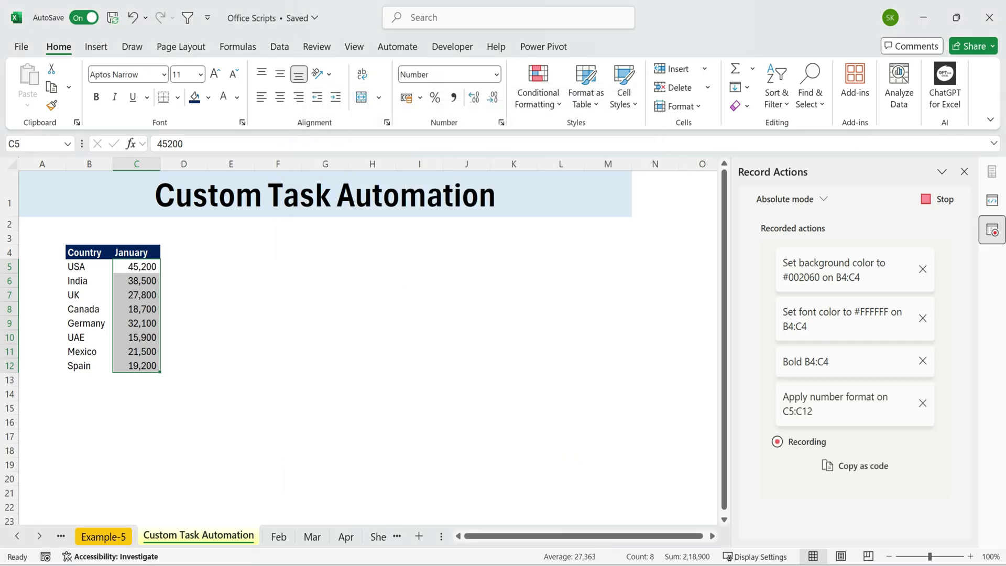
Add a filter and sort whole rows by January, largest to smallest
click(785, 104)
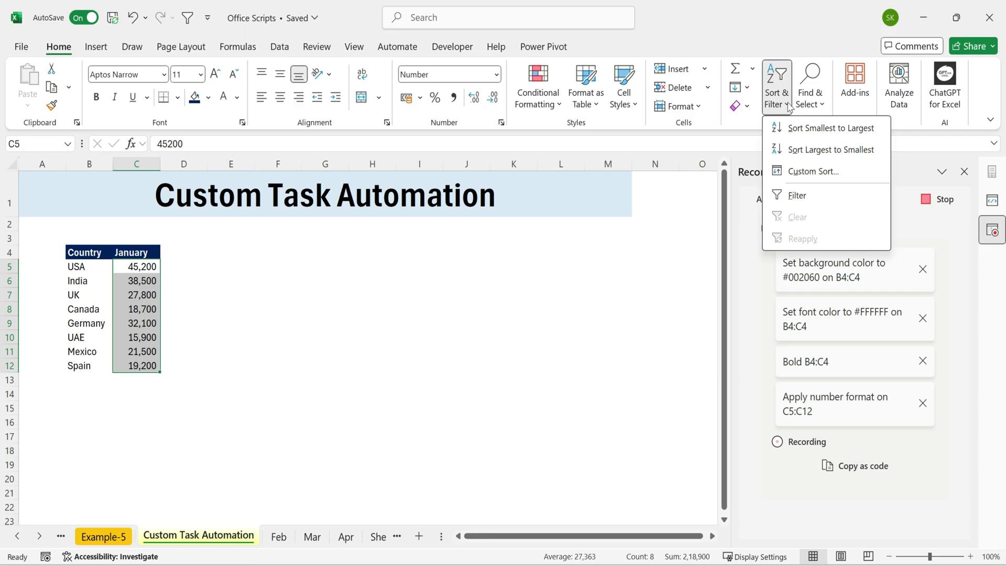
click(811, 196)
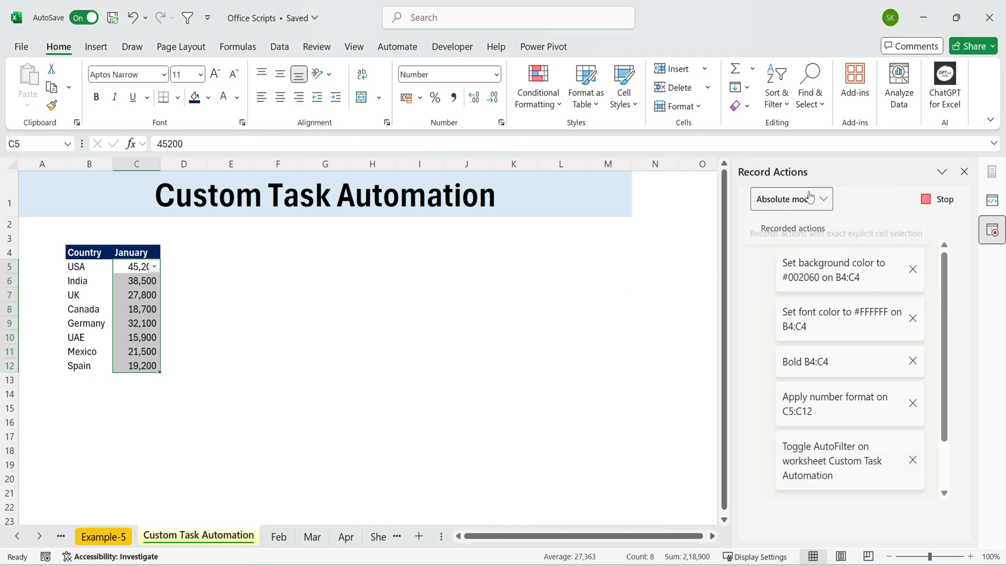
click(154, 267)
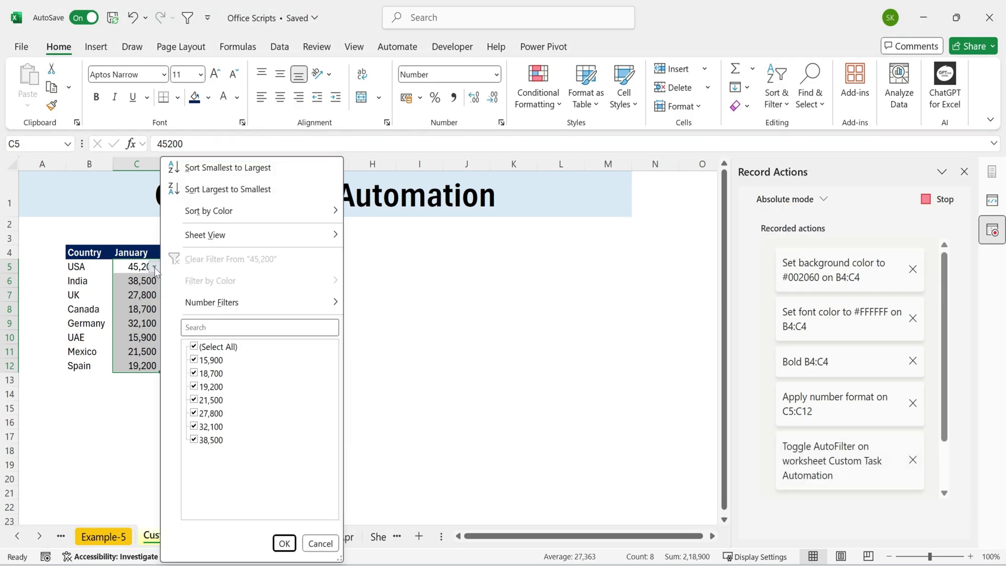
click(254, 194)
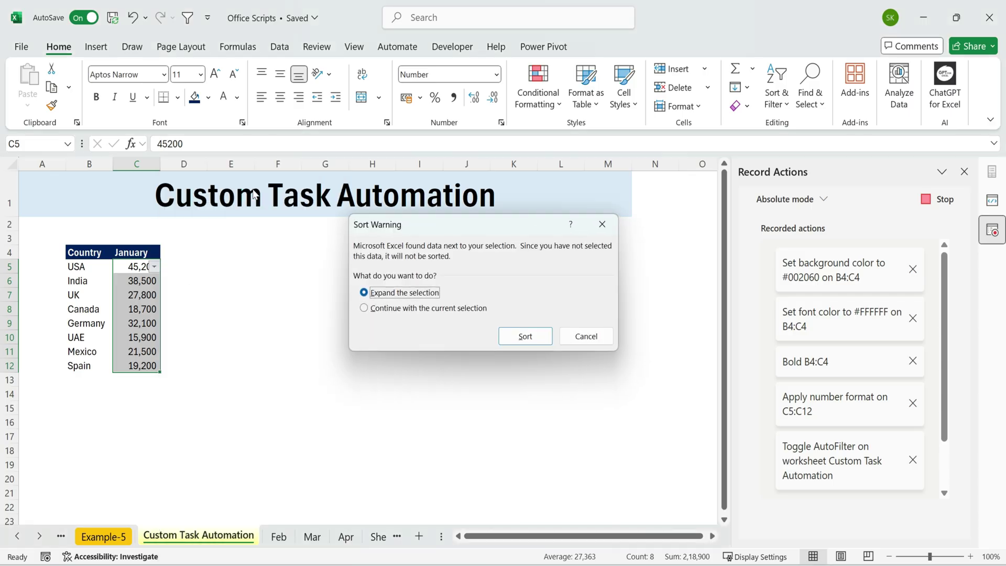
click(531, 334)
click(419, 351)
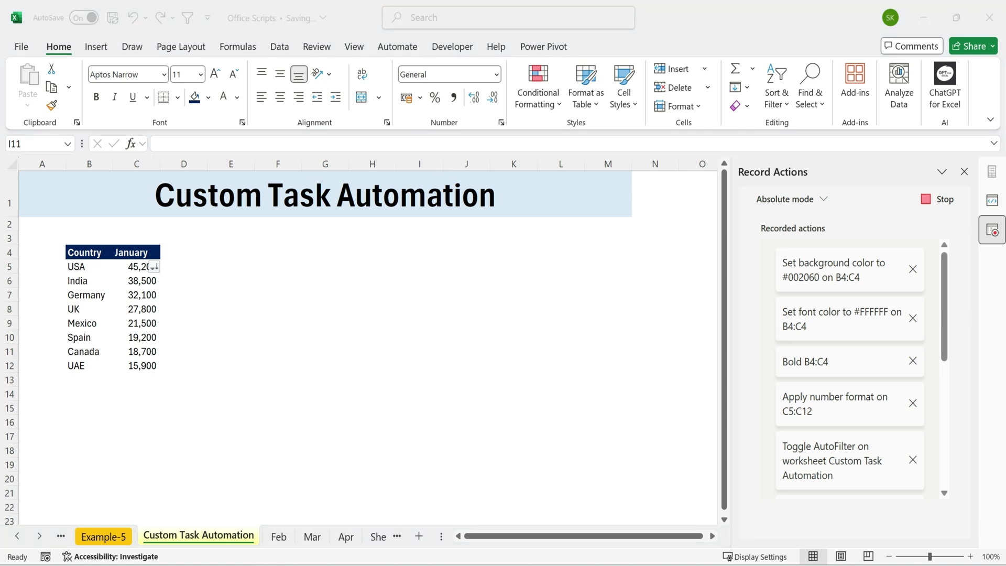
key(ctrl+a)
click(79, 284)
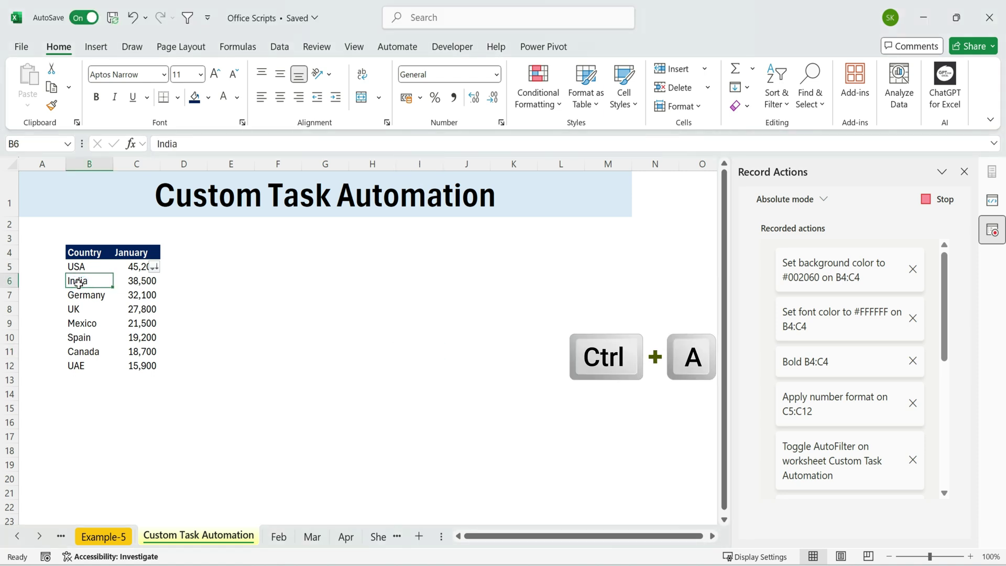
Insert a Funnel chart of the Country/January table from Recommended Charts
key(ctrl+a)
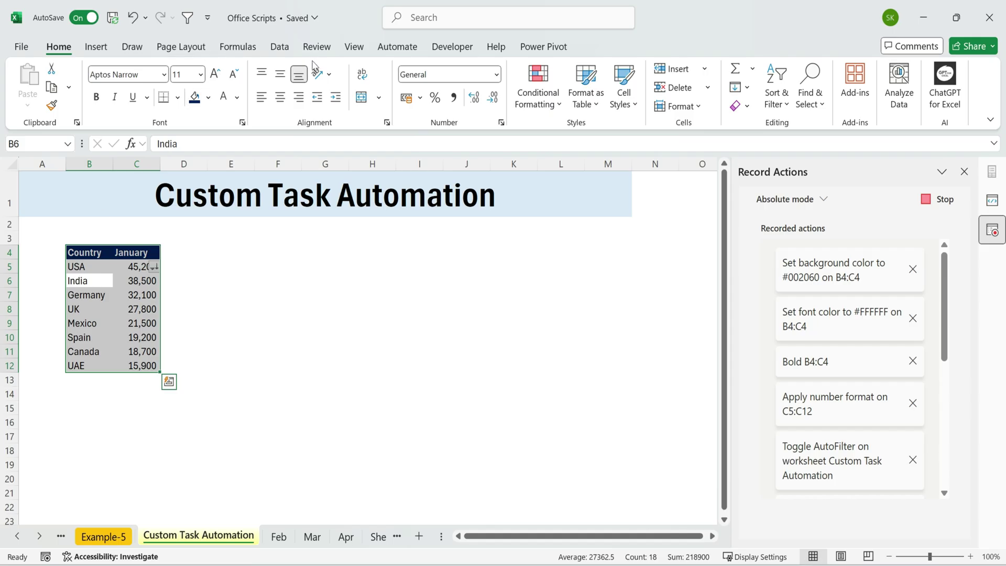
click(87, 45)
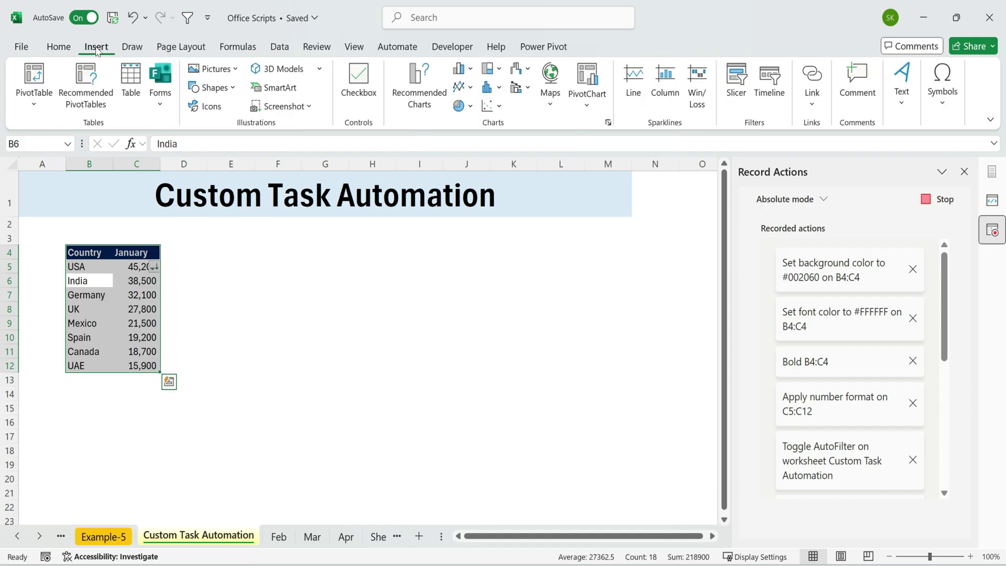
click(421, 98)
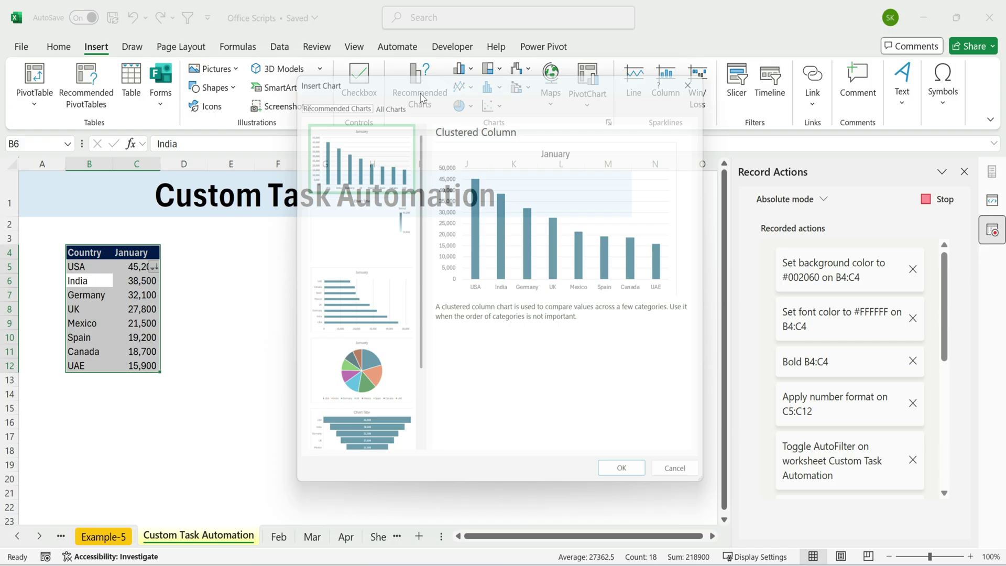
click(363, 445)
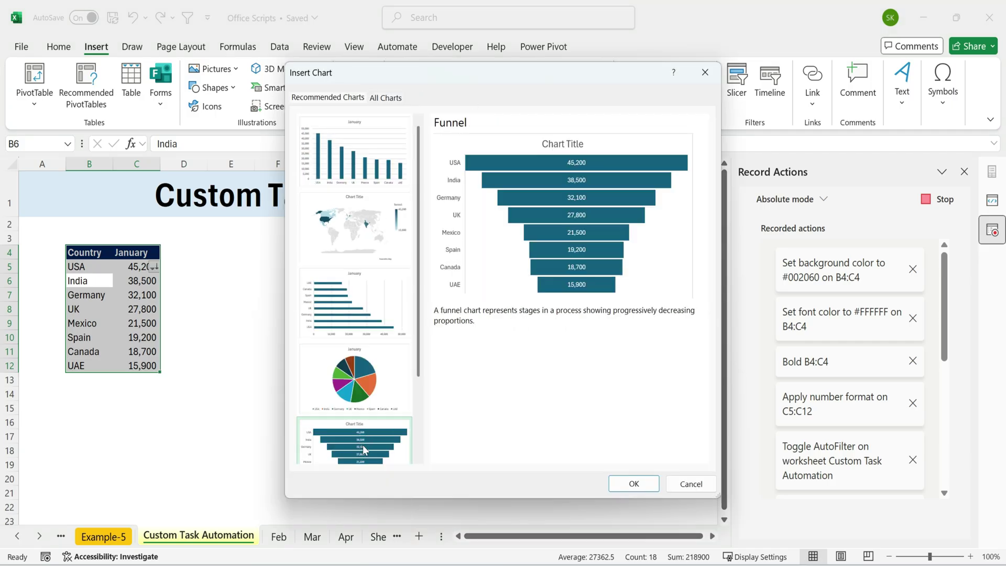
click(633, 482)
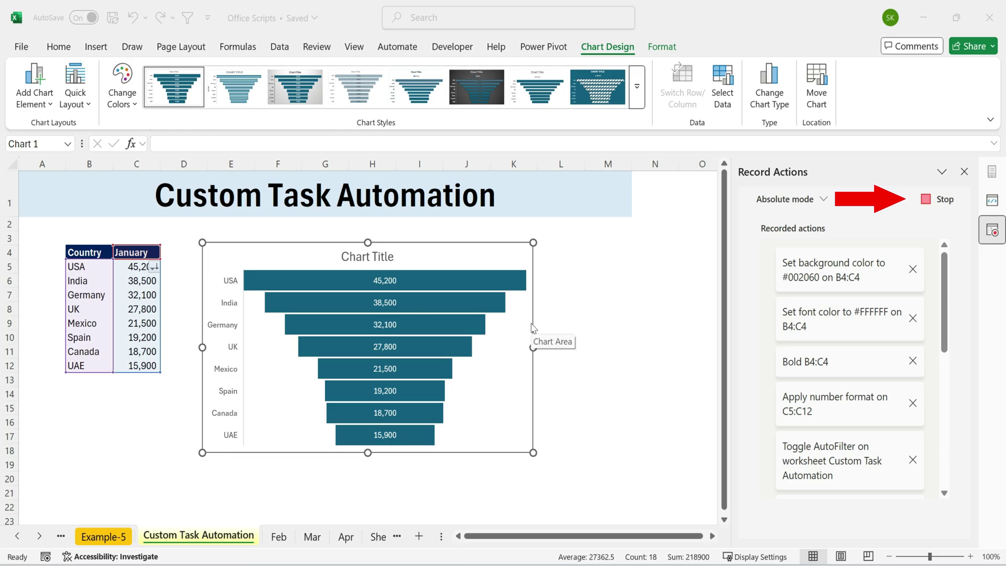
Stop recording and name the saved script 'Custom'
click(930, 200)
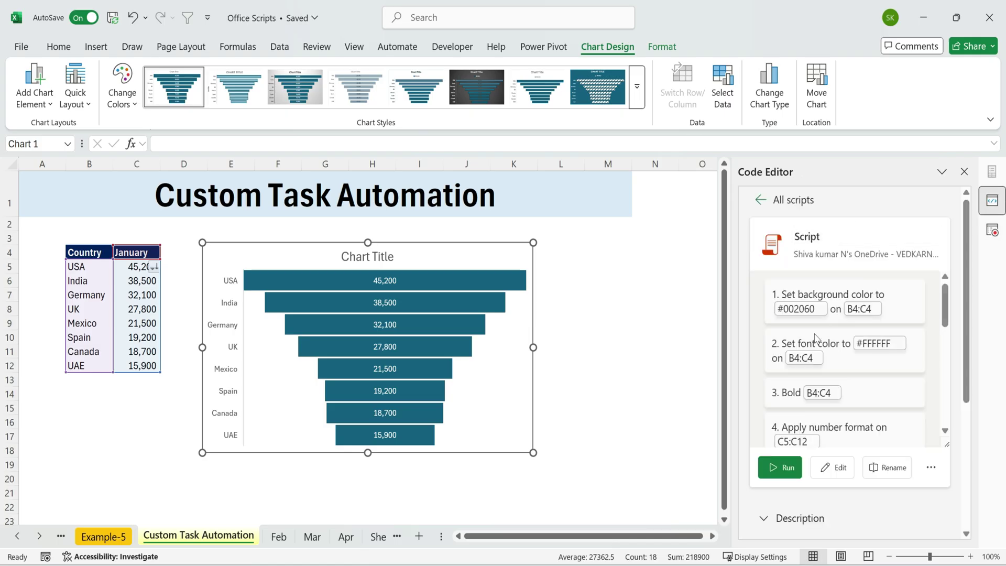
click(806, 236)
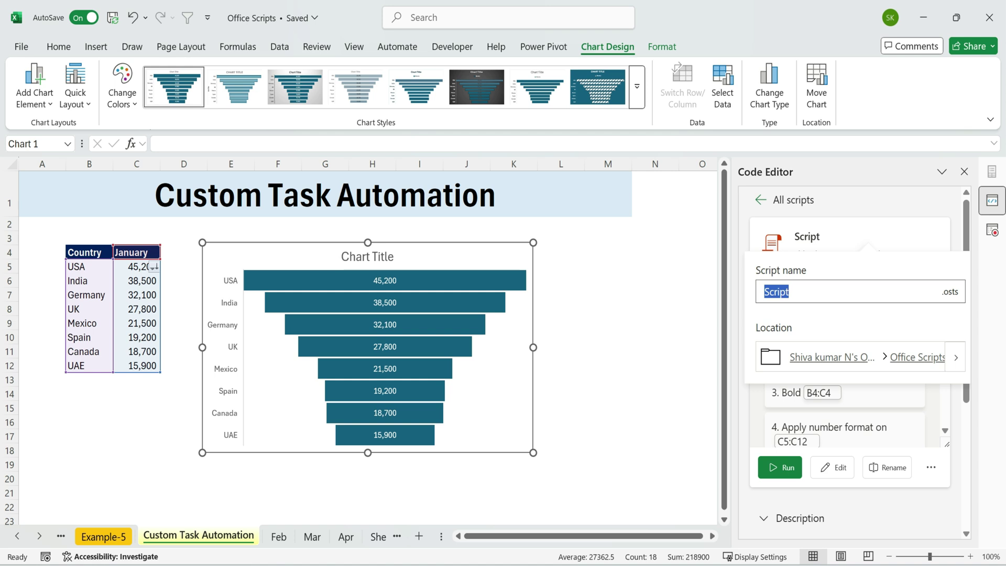
text(Custom)
key(Return)
Review the Custom script's details and description settings, then return to All scripts
scroll(839, 304, down, 1)
scroll(839, 304, down, 1)
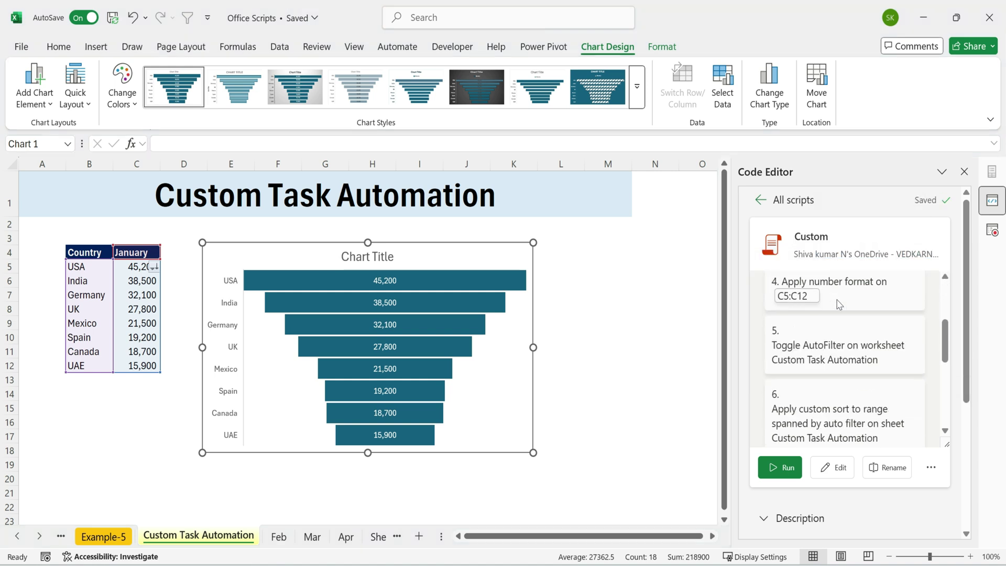
scroll(839, 304, down, 5)
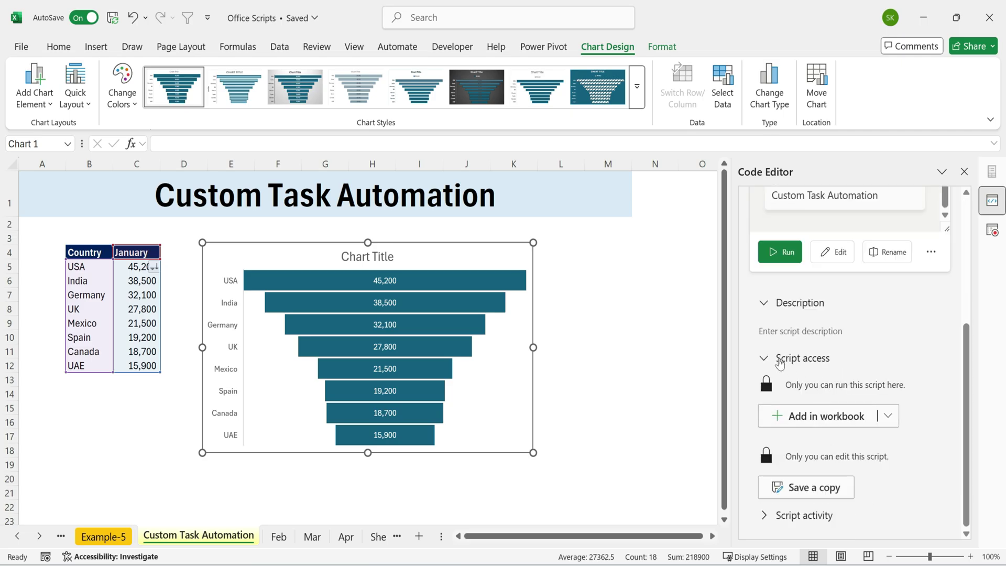
click(776, 308)
click(764, 321)
click(763, 358)
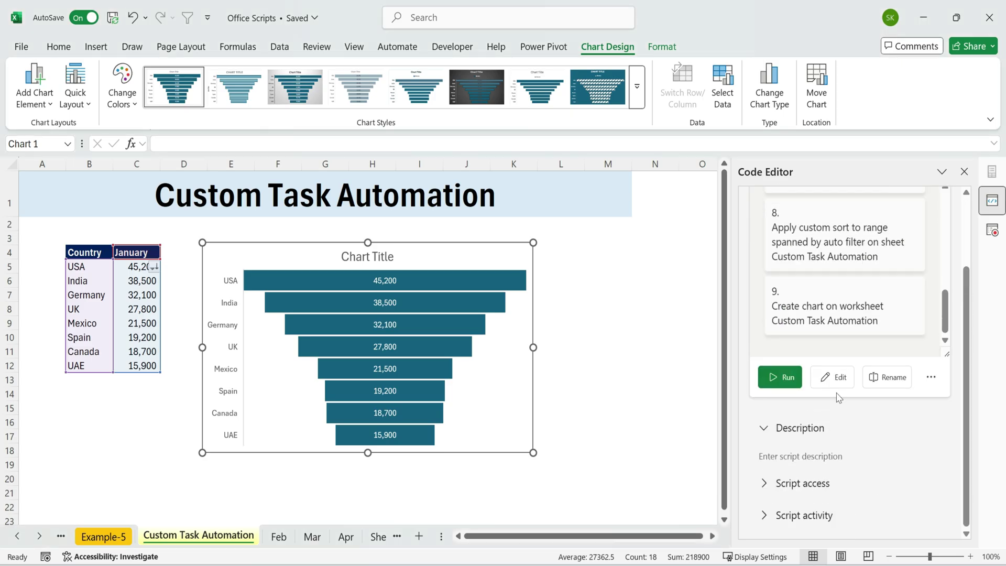
scroll(813, 267, up, 5)
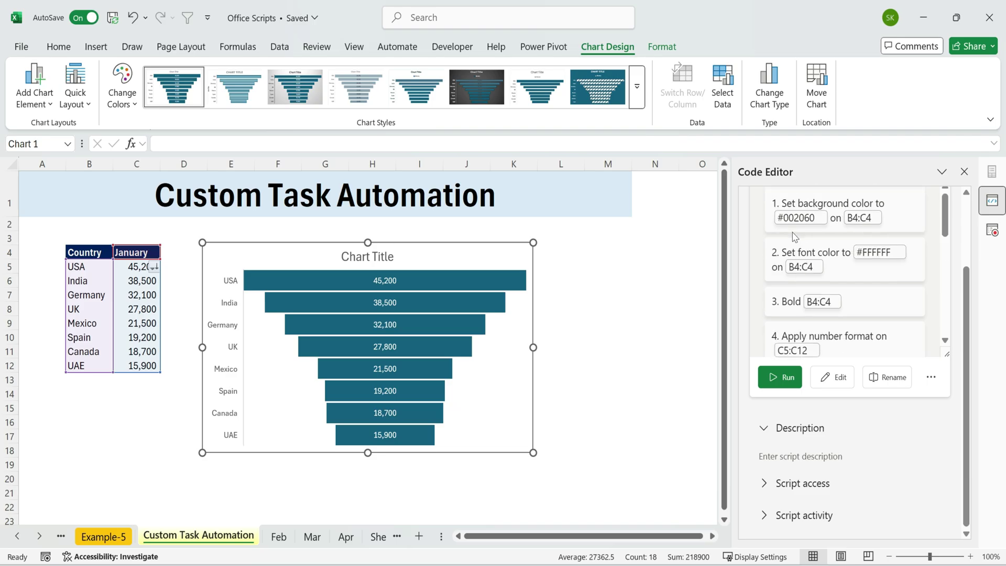
scroll(813, 267, up, 3)
click(758, 199)
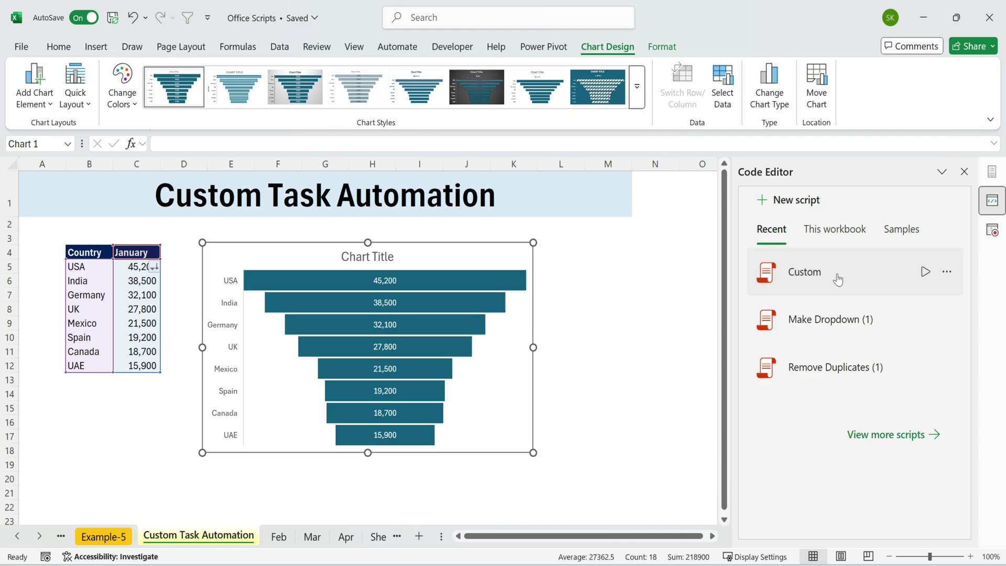
Run the Custom script on the Feb sheet's table starting at B4
click(283, 539)
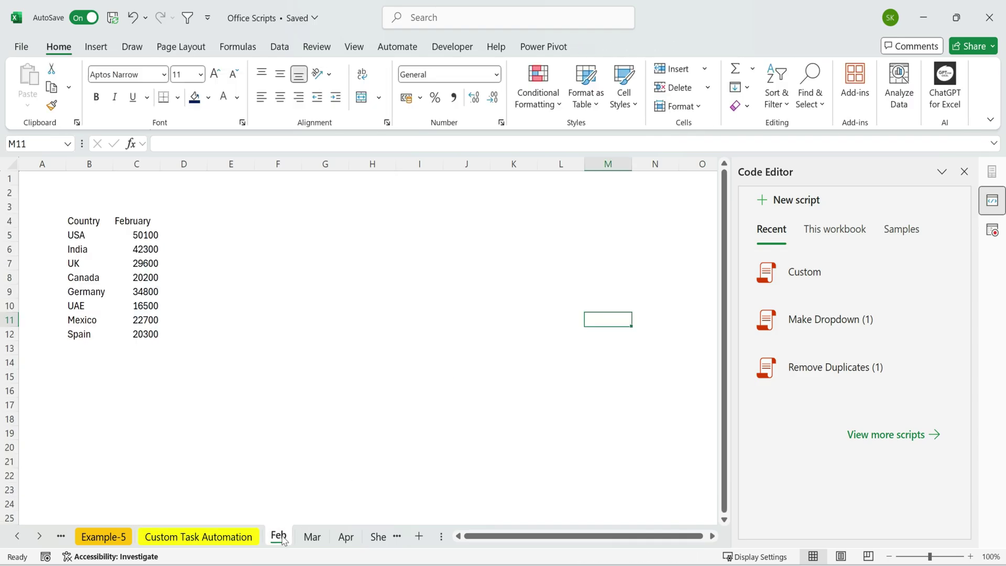
click(87, 222)
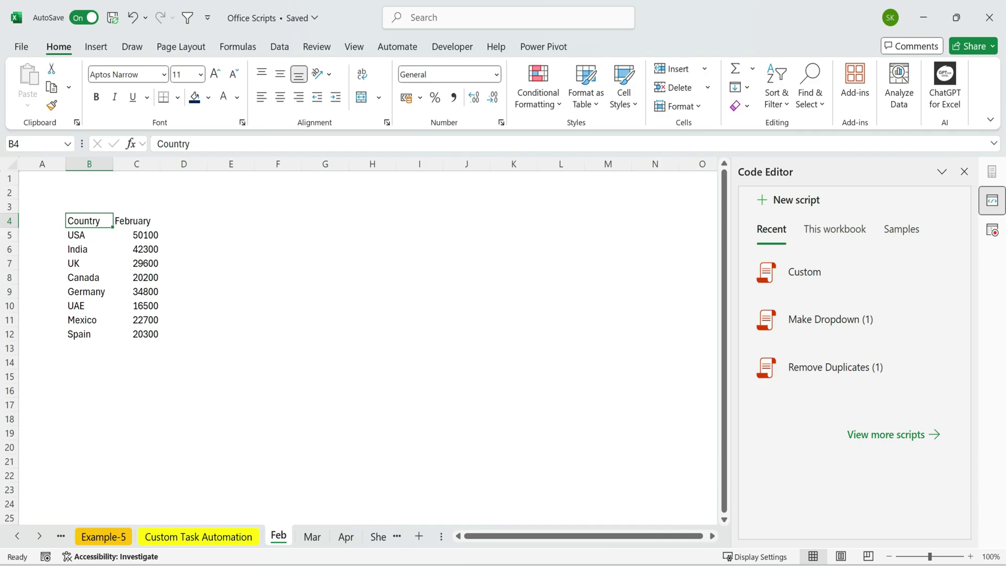
mouse_move(835, 283)
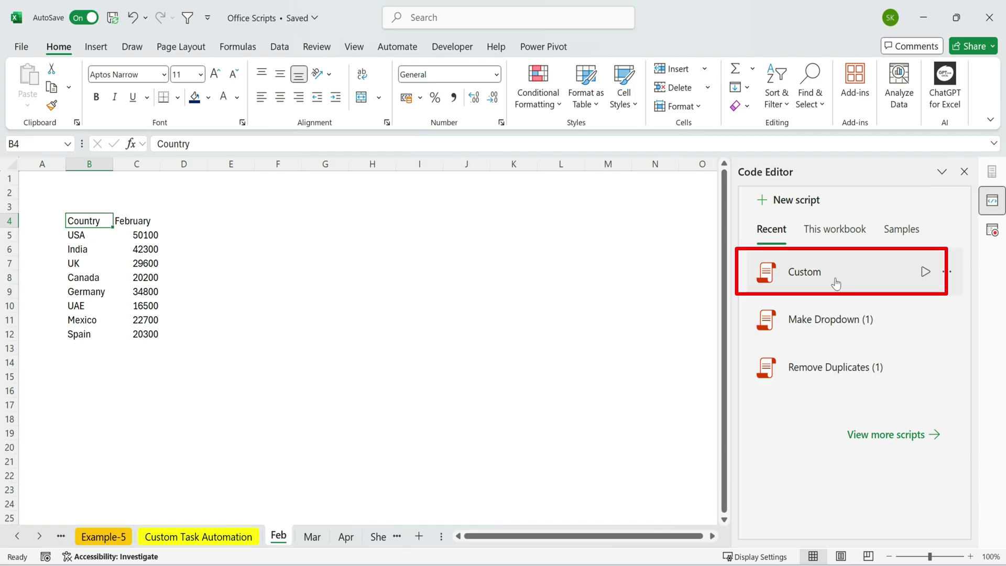
click(926, 273)
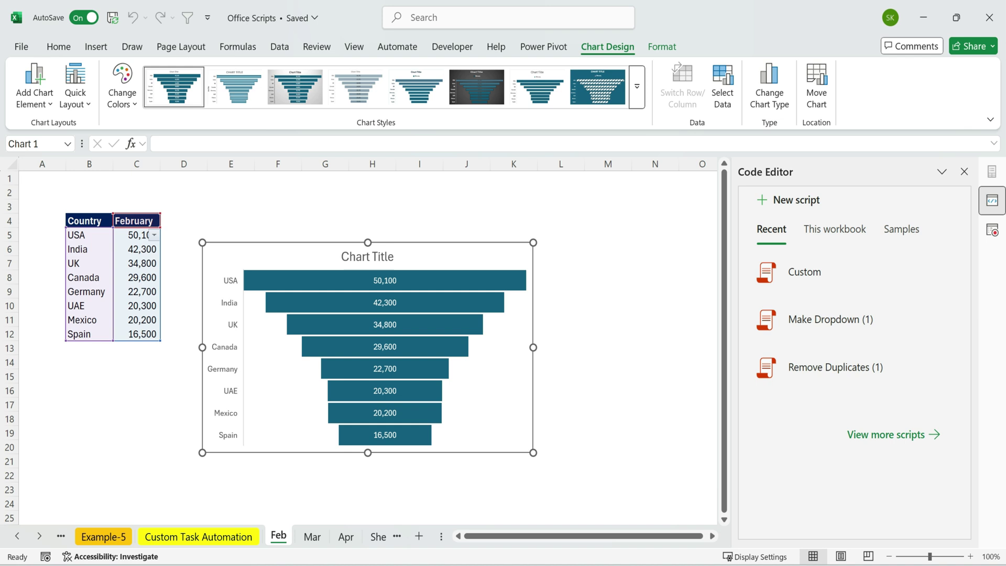
Run Custom on the Mar sheet too, then compare its funnel chart with Feb
click(198, 536)
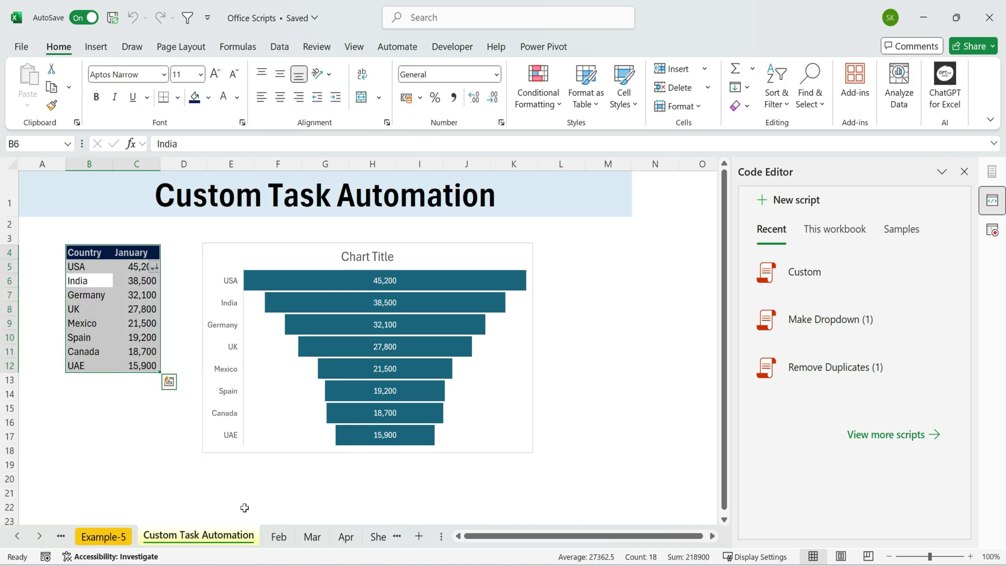
click(276, 536)
click(313, 536)
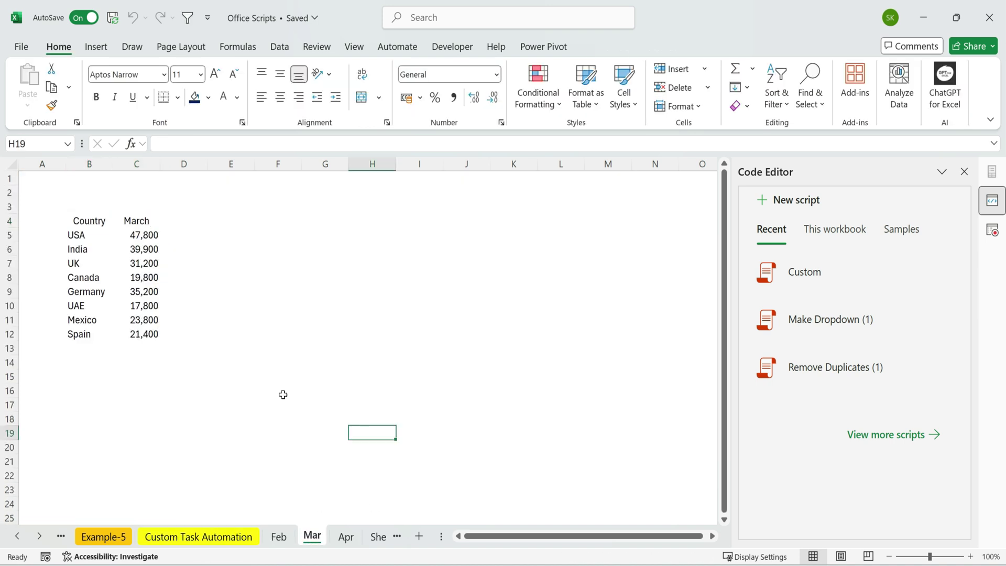
click(135, 220)
click(921, 276)
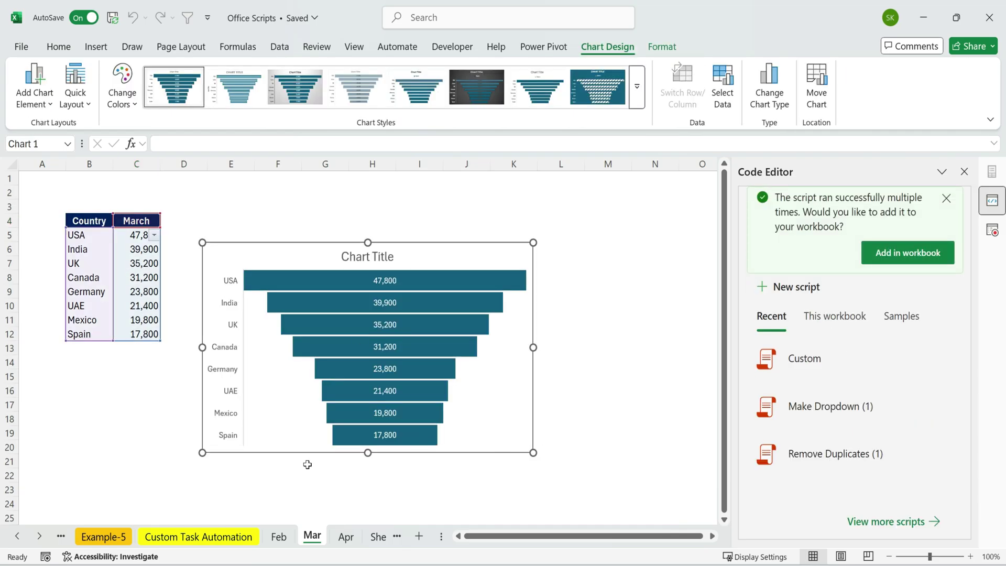
click(309, 488)
click(281, 537)
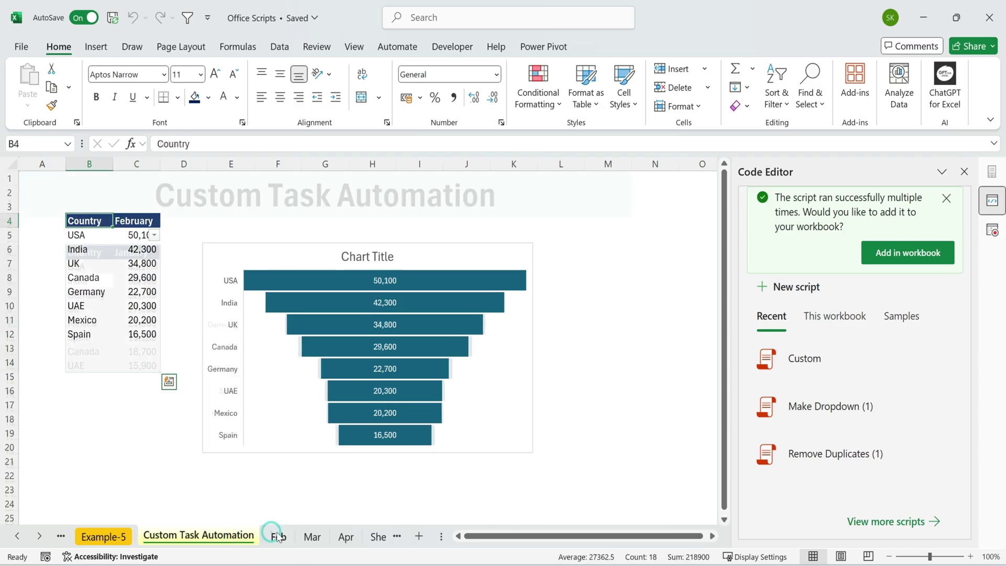
click(312, 536)
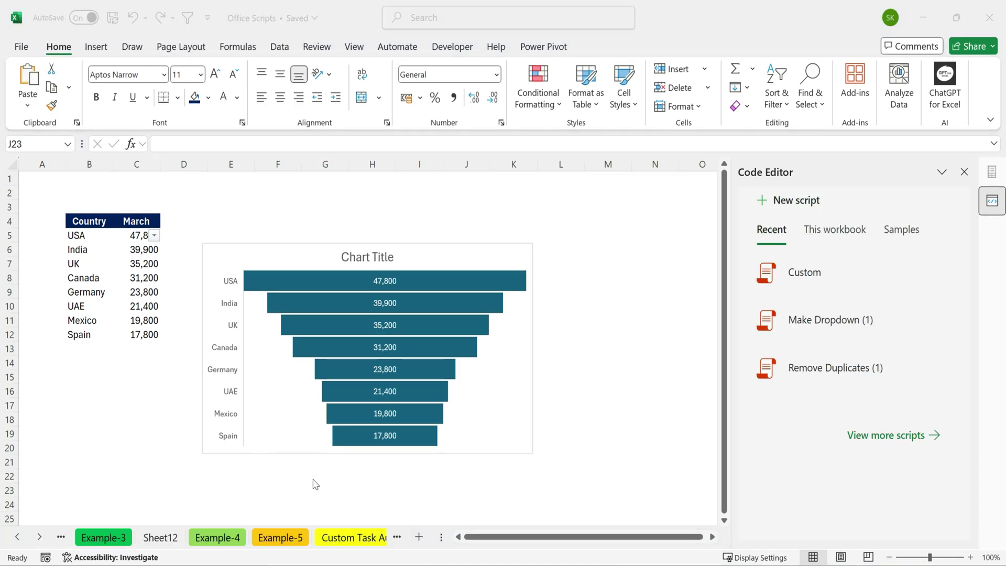
click(157, 391)
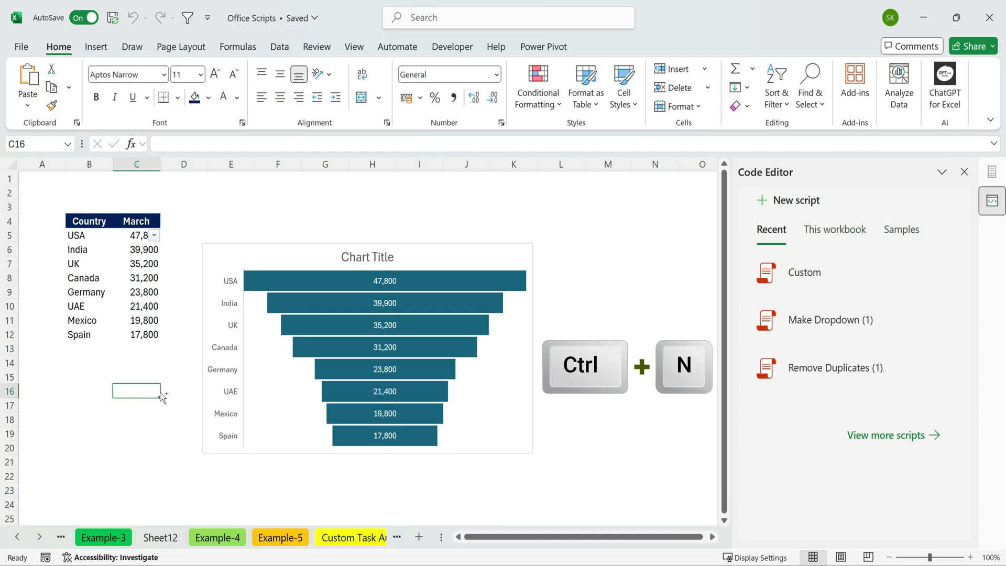
key(ctrl+n)
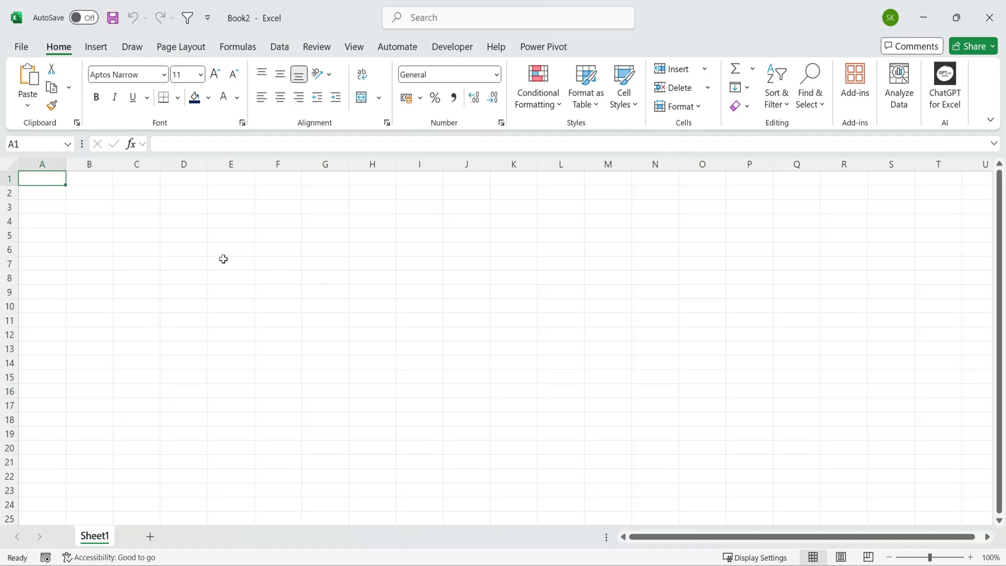
click(397, 47)
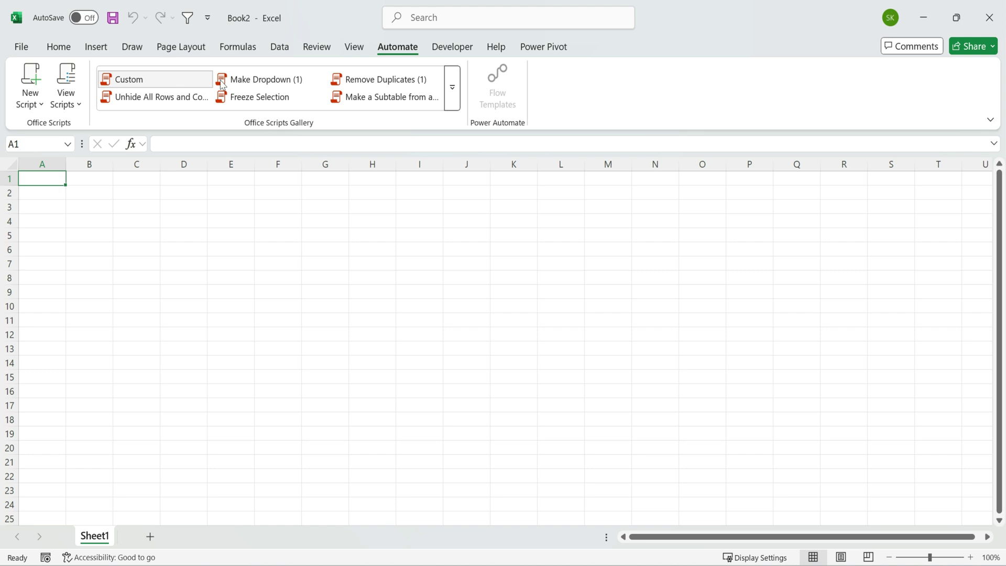
click(453, 96)
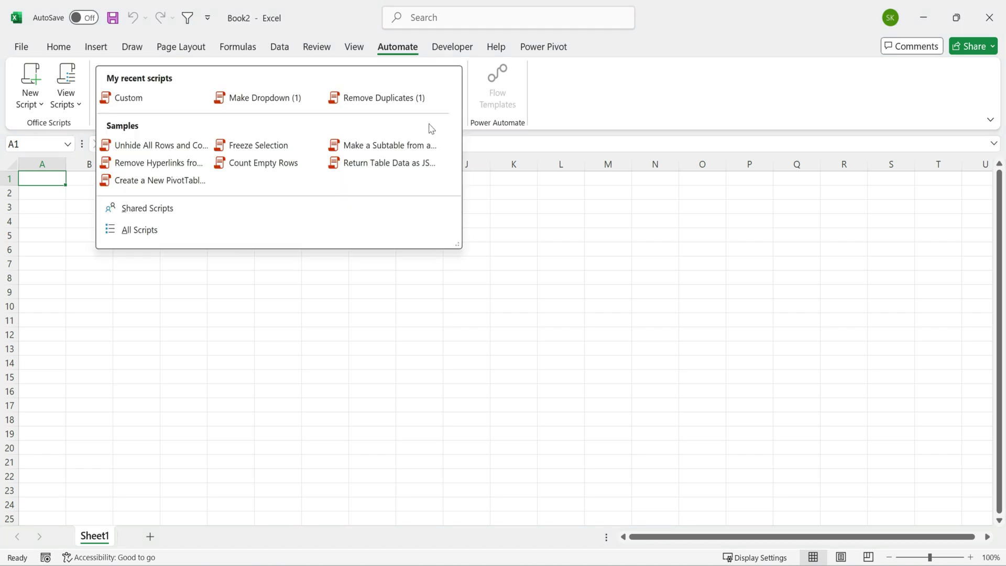
click(168, 231)
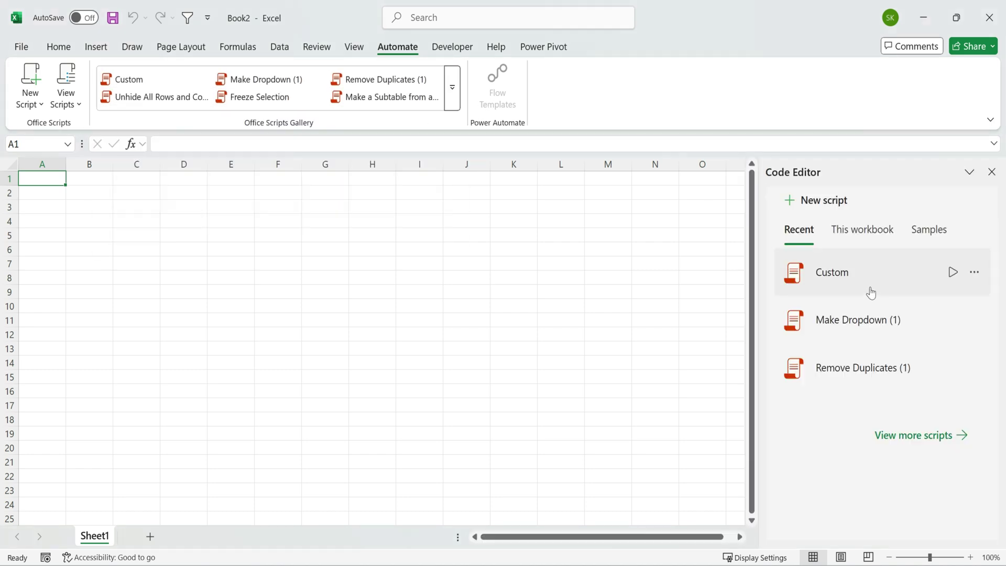
click(973, 273)
click(821, 408)
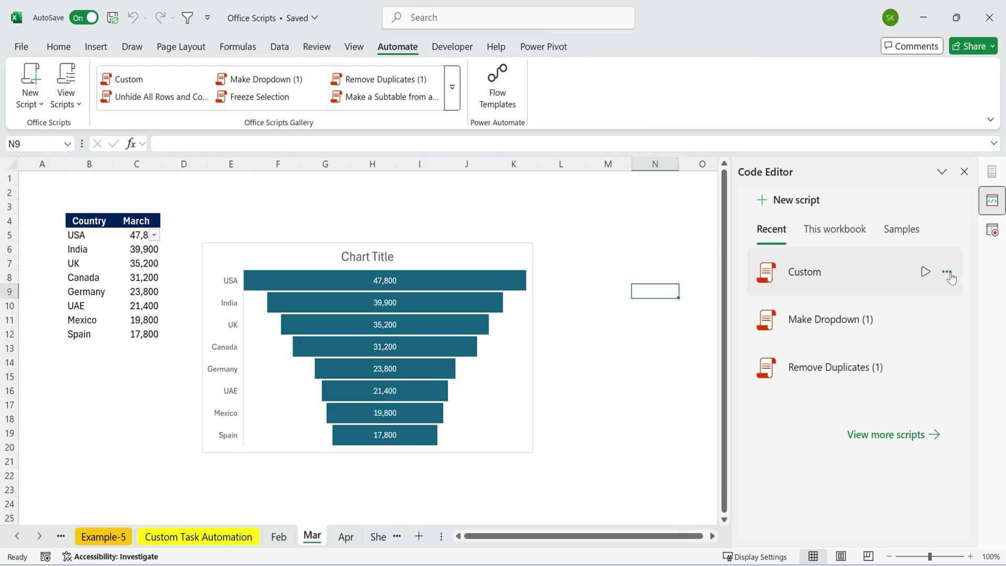
Open Custom in Advanced edit and scroll to the funnel chart's B4:C12 range
click(947, 272)
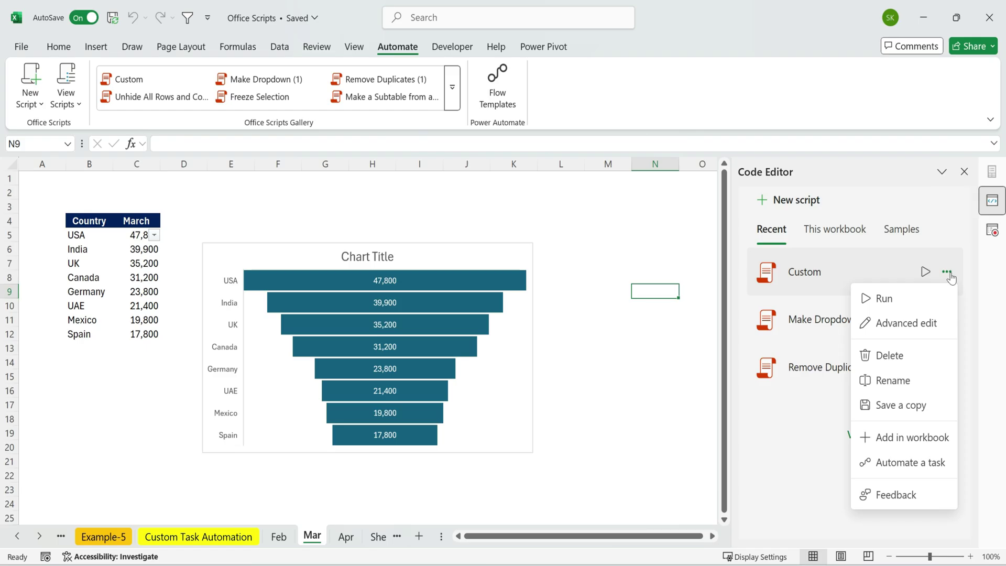
click(914, 325)
click(877, 382)
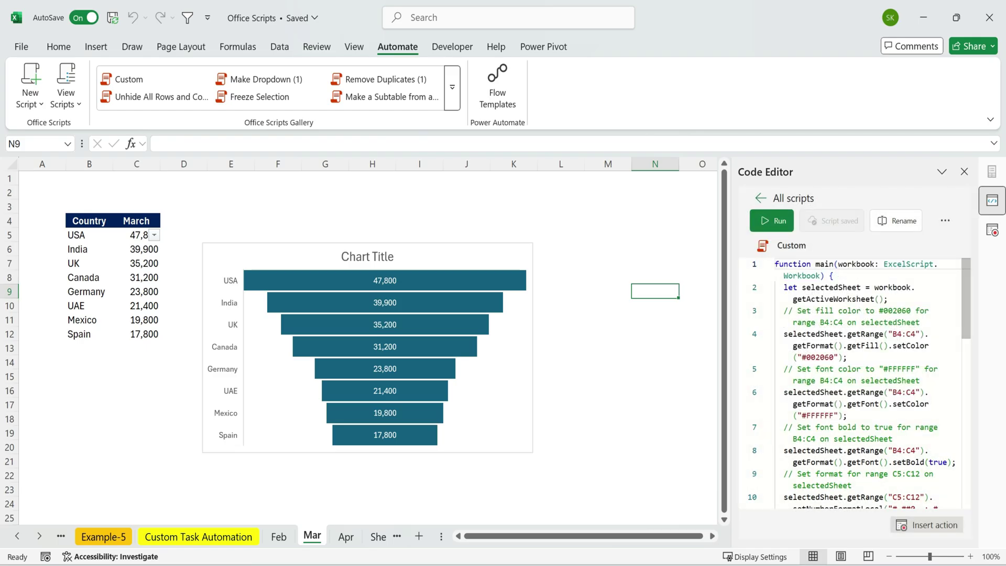
scroll(859, 383, down, 3)
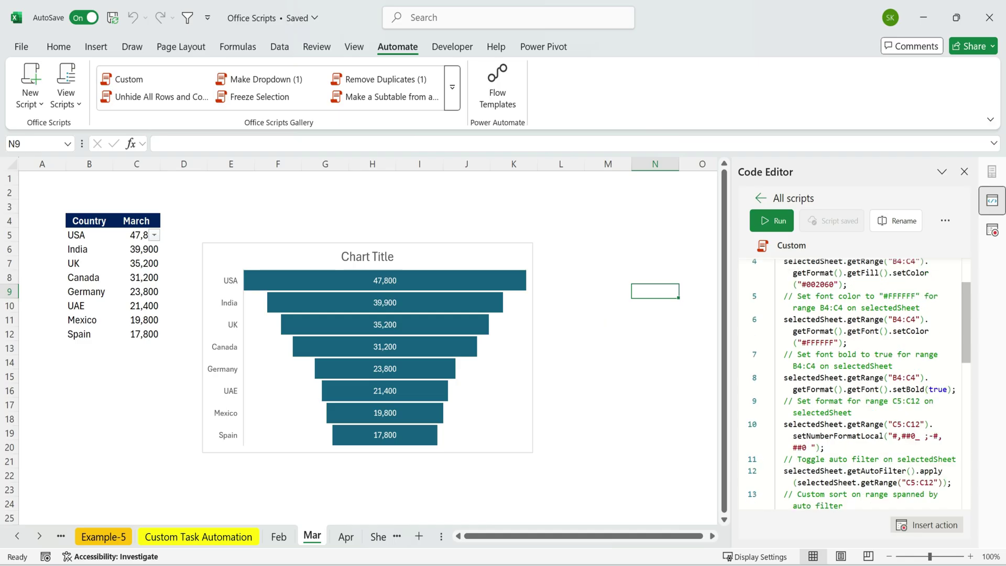
scroll(854, 382, up, 2)
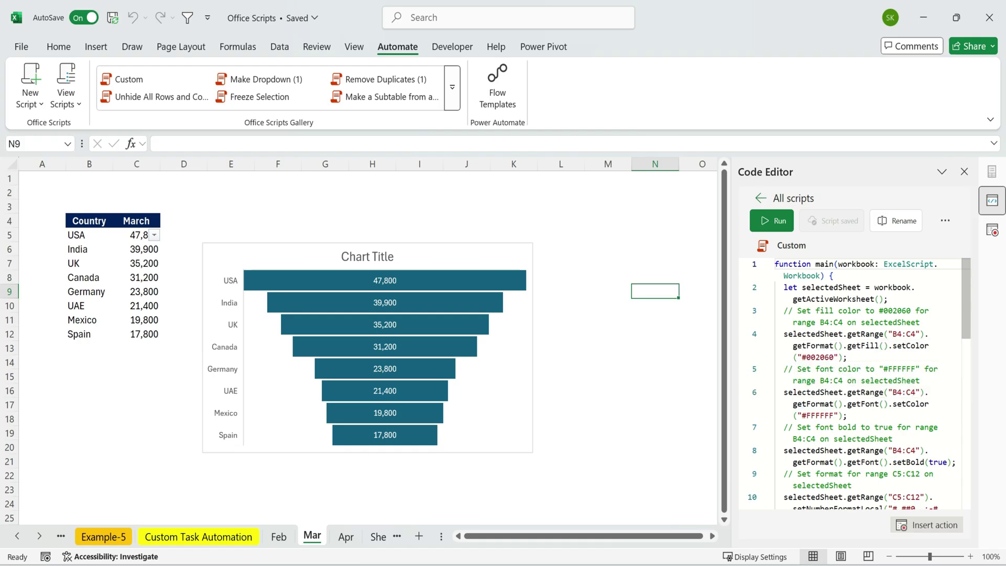
scroll(860, 384, down, 3)
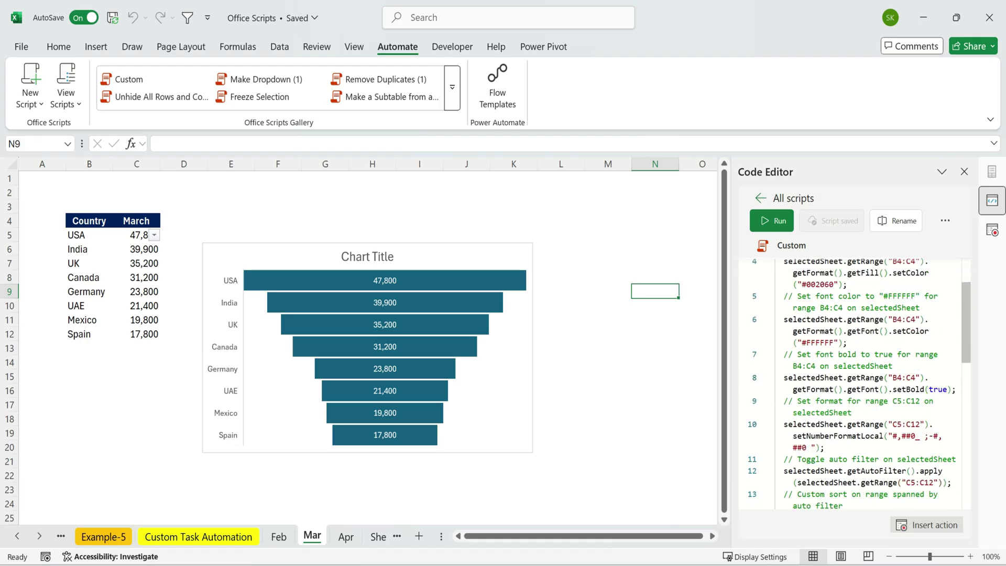
scroll(859, 383, down, 5)
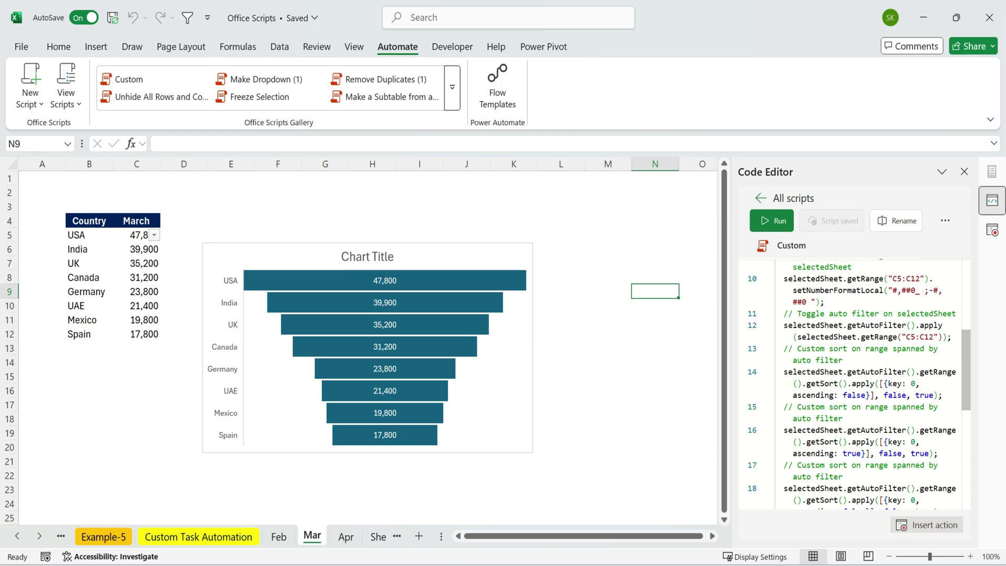
scroll(859, 383, down, 7)
drag(900, 362, 929, 361)
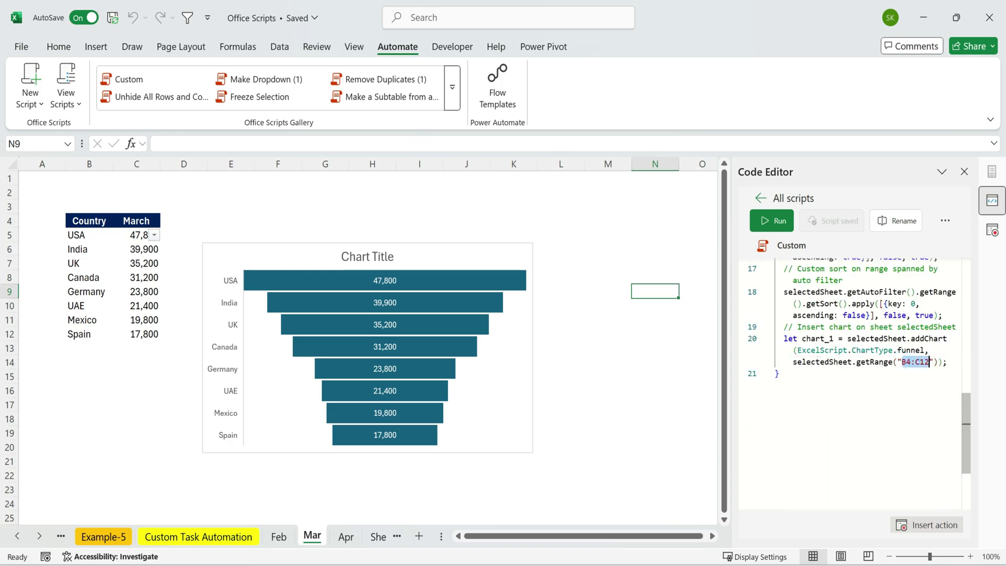
Select cells B13:C13 just below the table's chart data, then deselect
click(78, 346)
click(84, 357)
drag(83, 348, 154, 349)
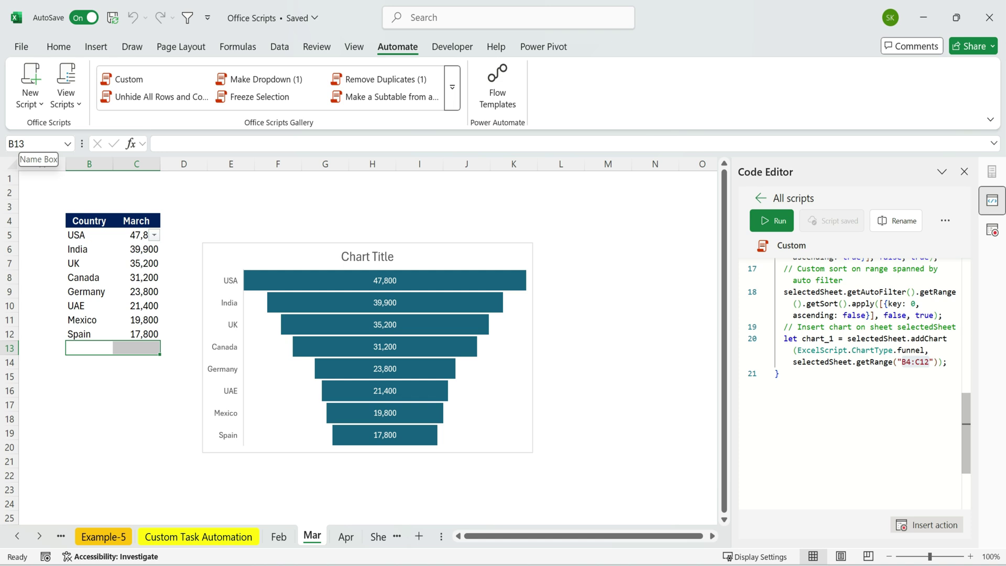
mouse_move(348, 344)
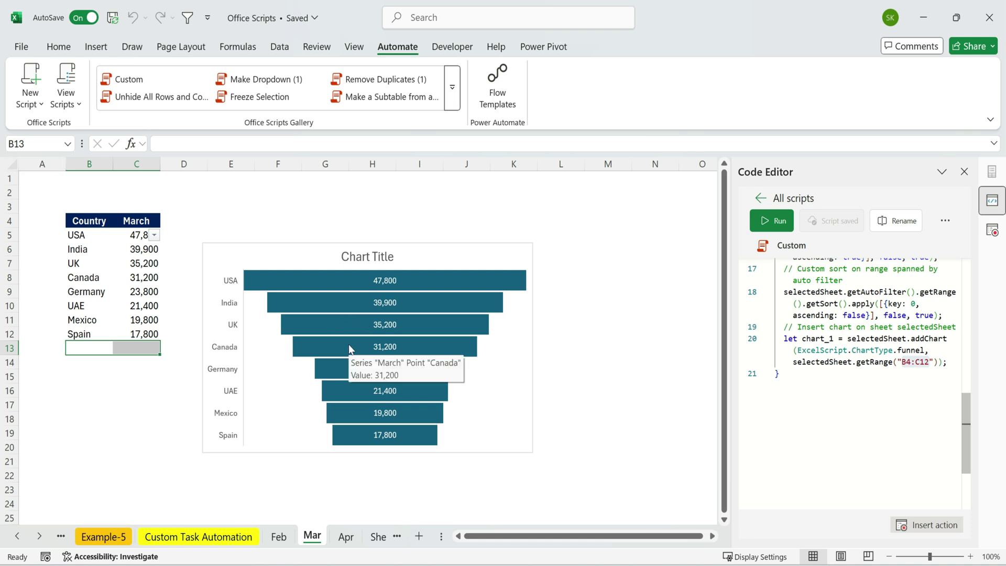
click(594, 283)
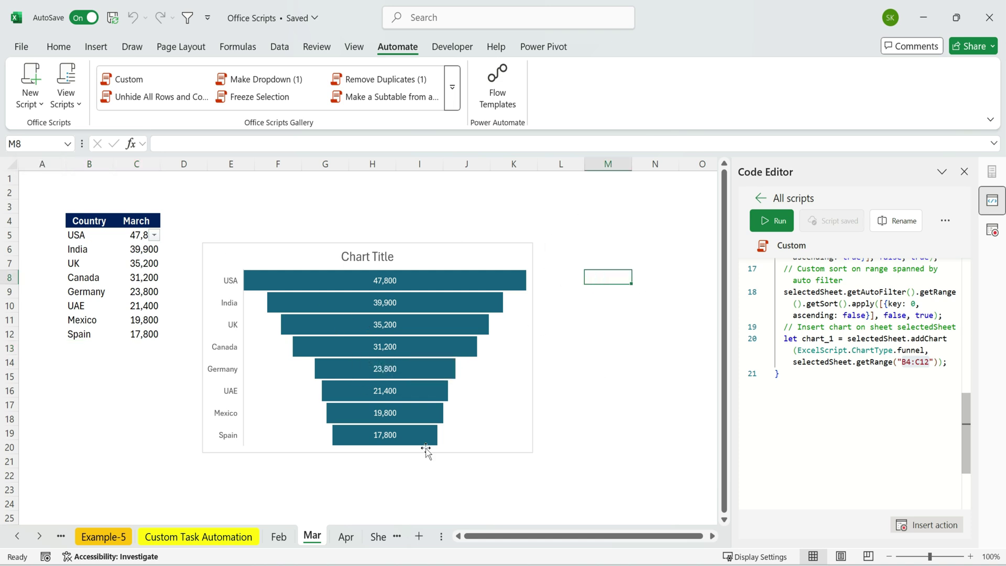
Go back from Mar through Example-5, Example-4 and Example-3 to the Example-2 hyperlinks sheet
click(174, 538)
click(104, 536)
click(18, 536)
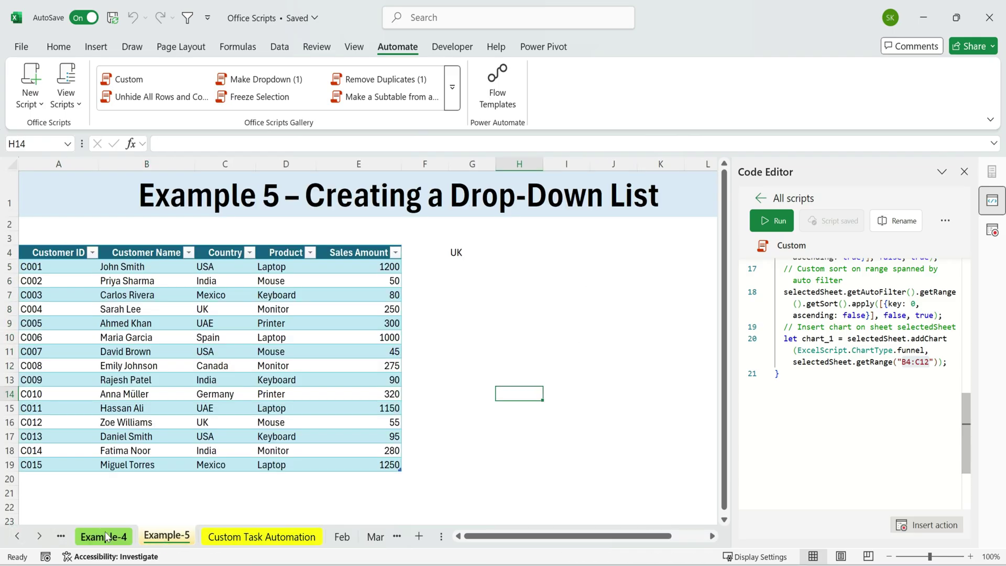
click(17, 535)
click(18, 535)
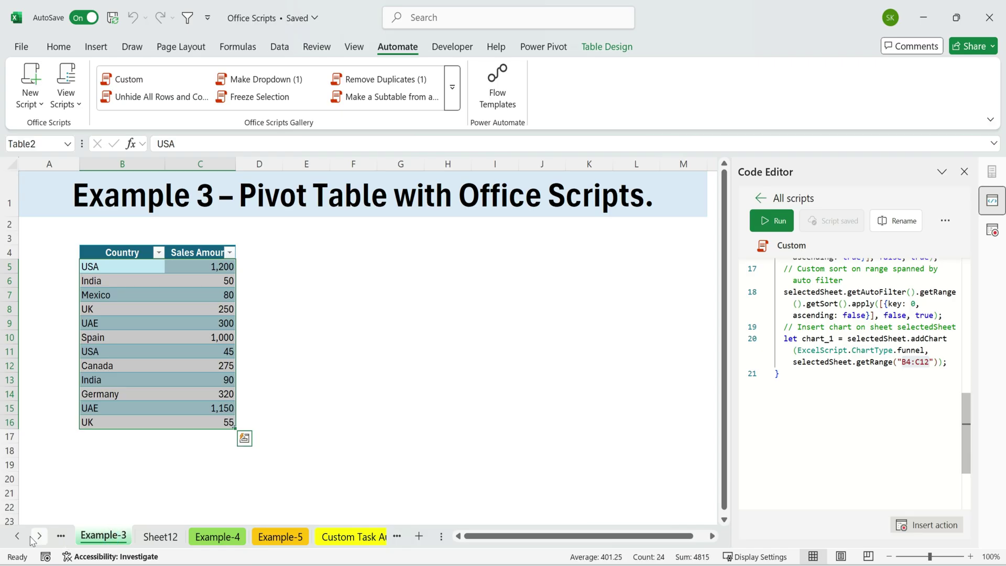
click(17, 536)
click(18, 536)
click(164, 536)
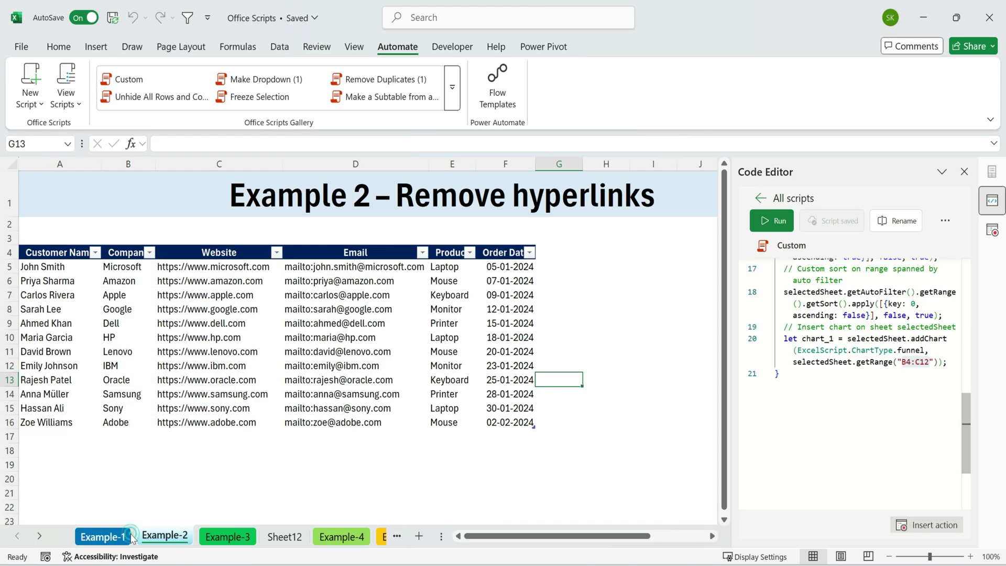